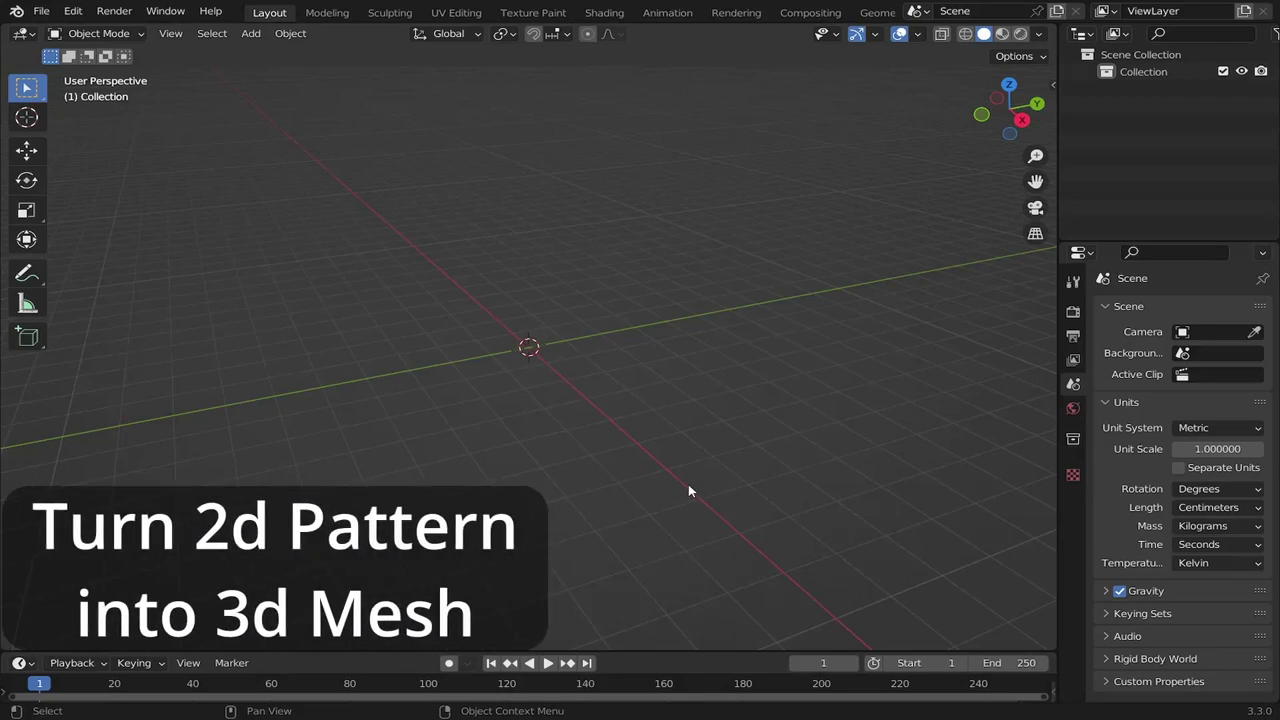
# Switch to the browser and look over the Abstract Tile Pattern 2 page on FreeSVG, down to its SVG download option.
pyautogui.moveTo(663, 409); pyautogui.dragTo(629, 425, button='middle')
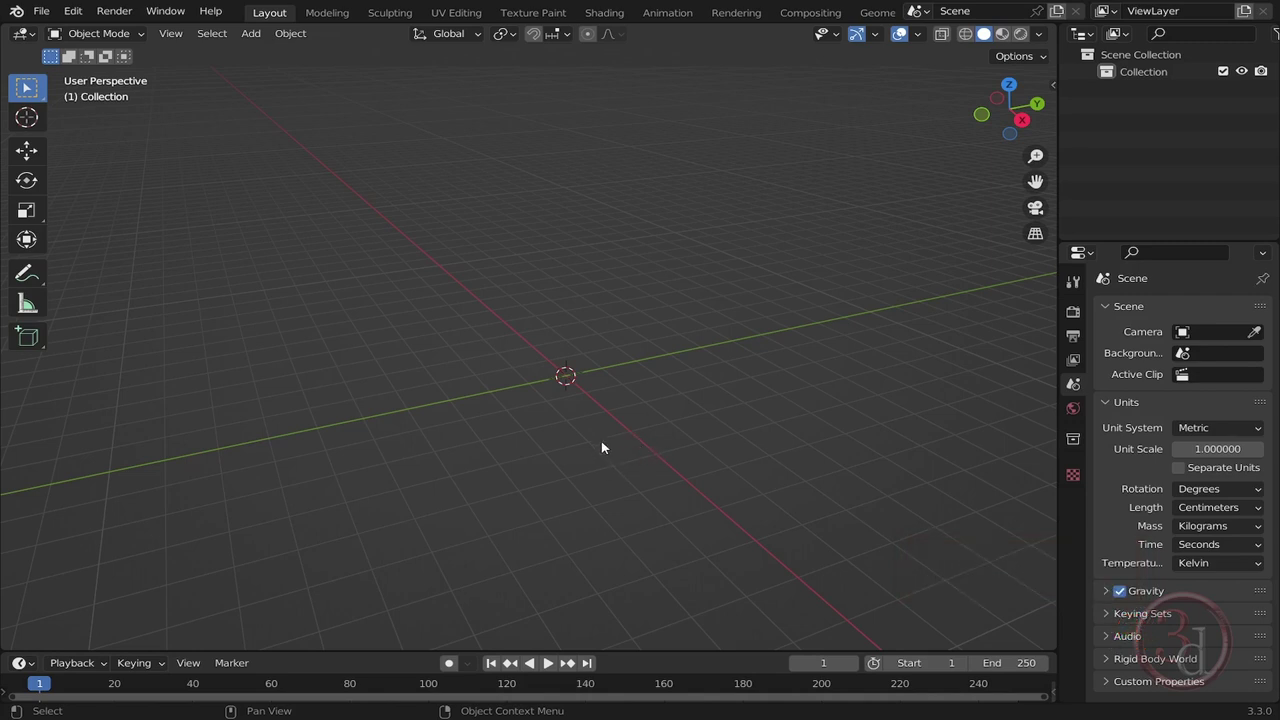
pyautogui.hotkey('alt', 'Tab')
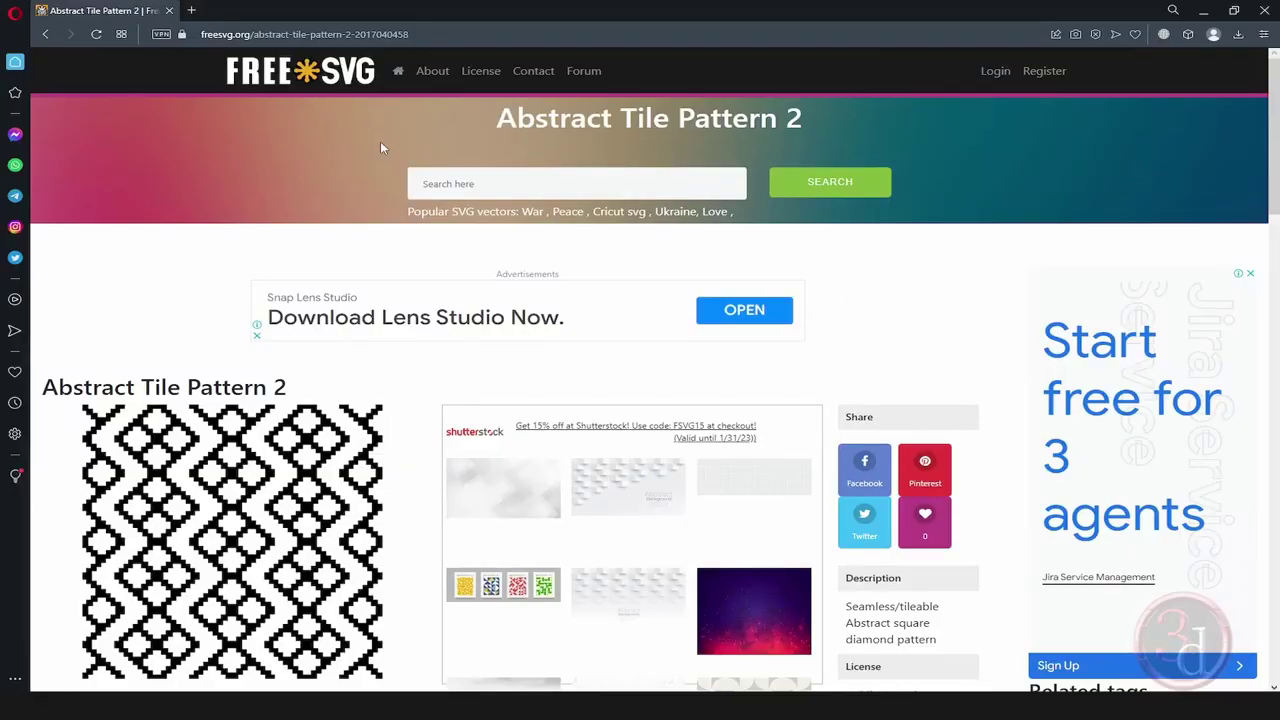
pyautogui.scroll(-1, 380, 148)
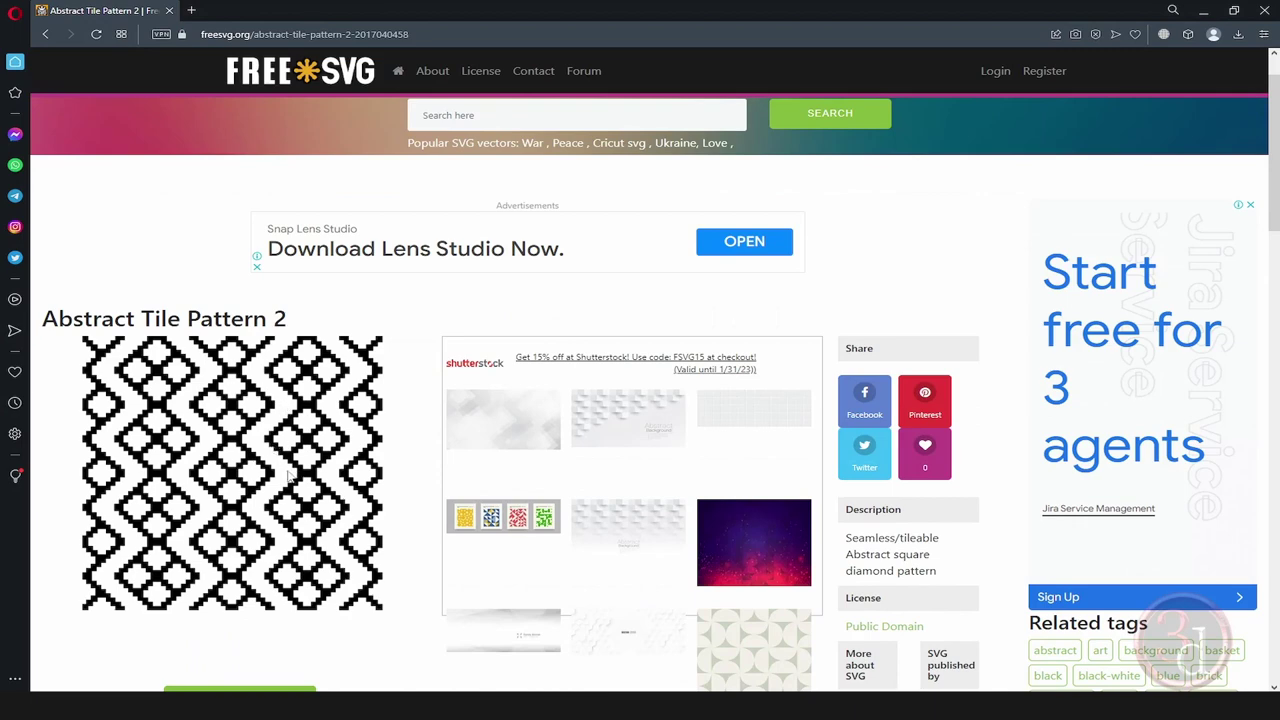
pyautogui.scroll(-2, 300, 468)
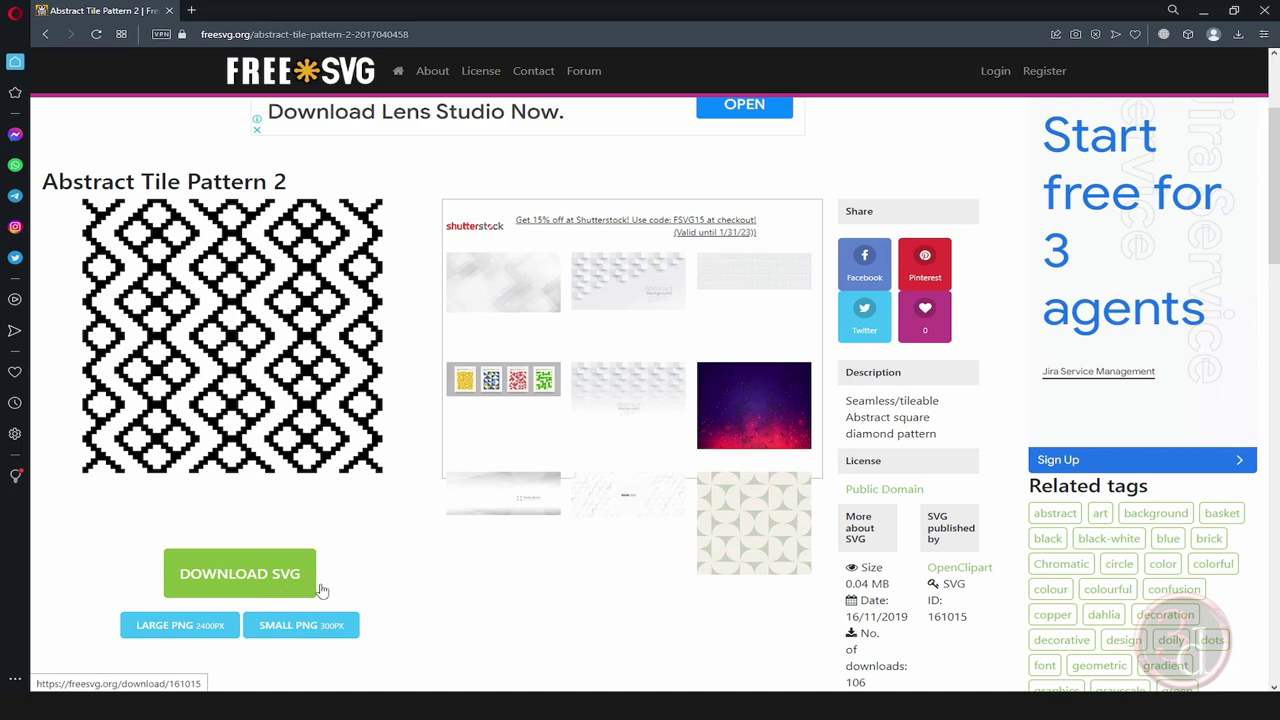
pyautogui.scroll(1, 360, 610)
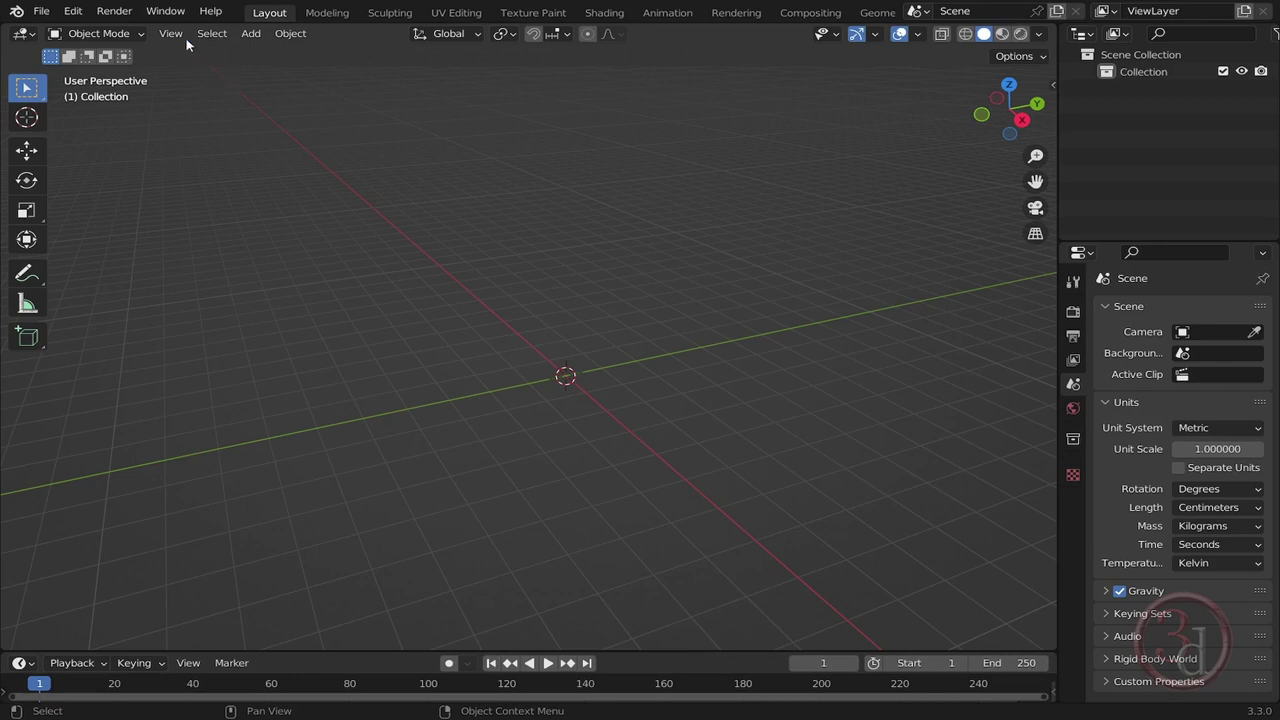
# Search the add-on preferences for "svg" to check the Scalable Vector Graphics import add-on, and close the preferences.
pyautogui.click(70, 12)
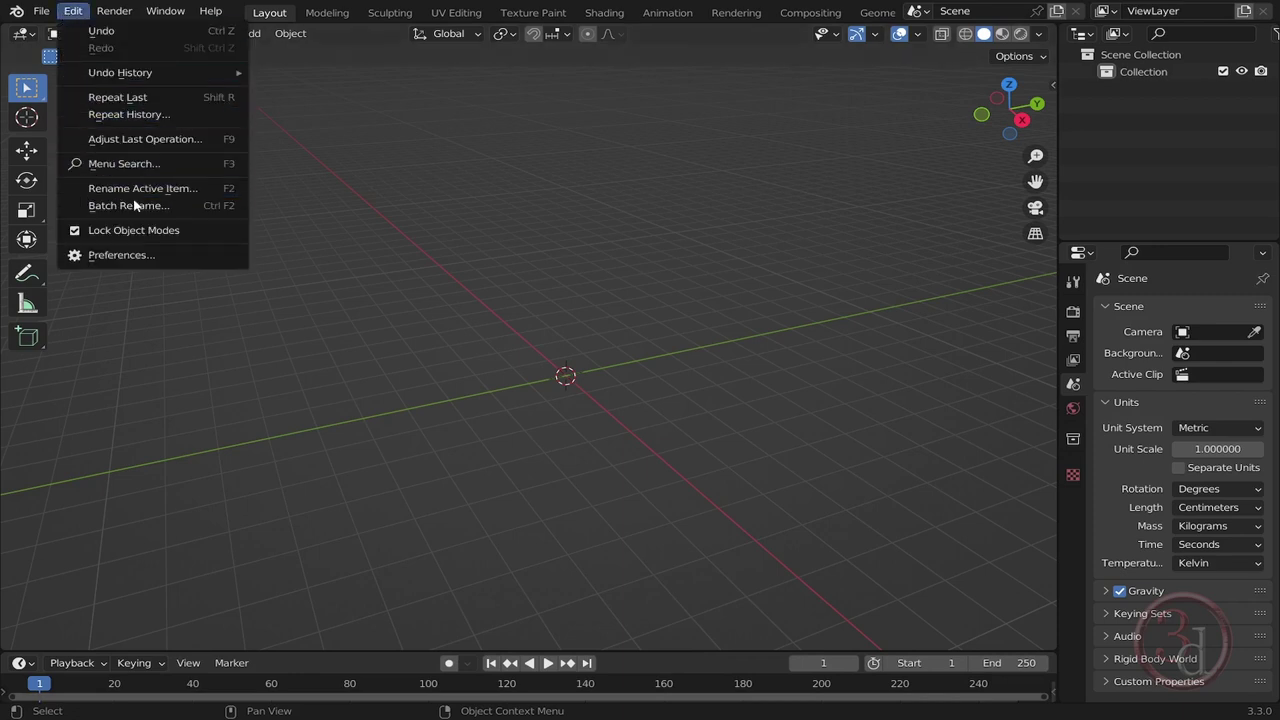
pyautogui.click(124, 255)
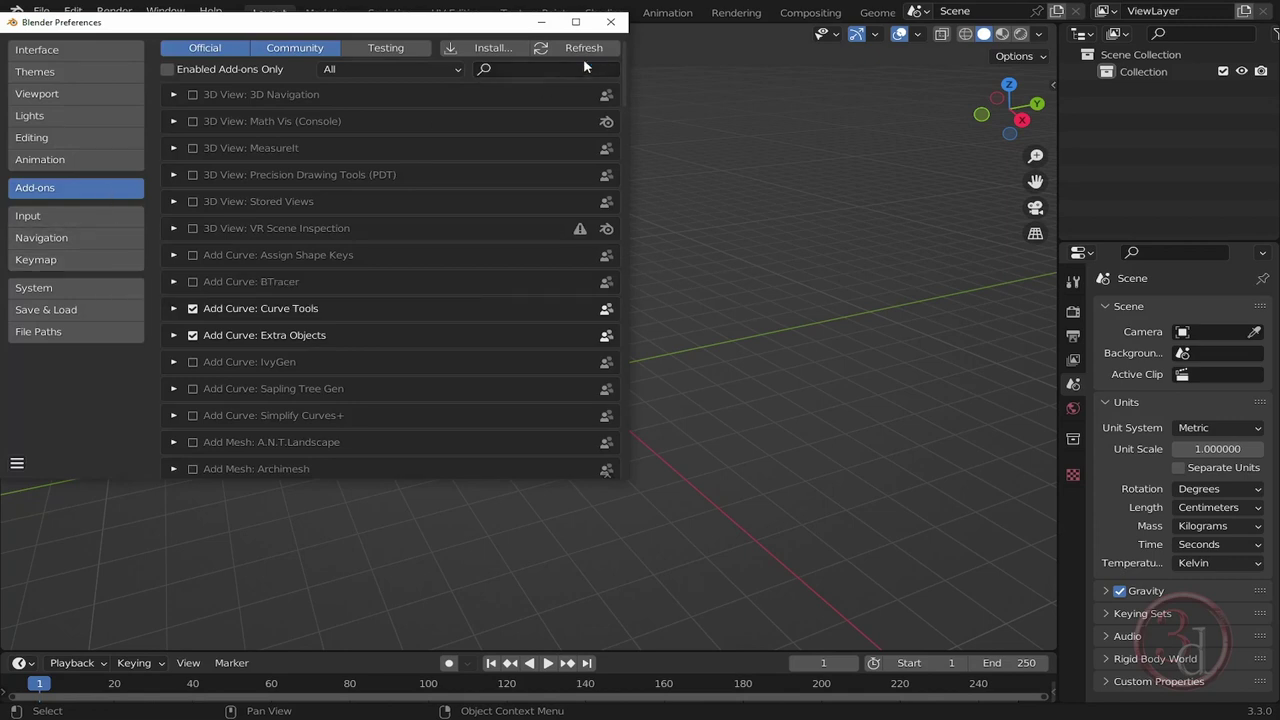
pyautogui.click(531, 66)
pyautogui.write('svg')
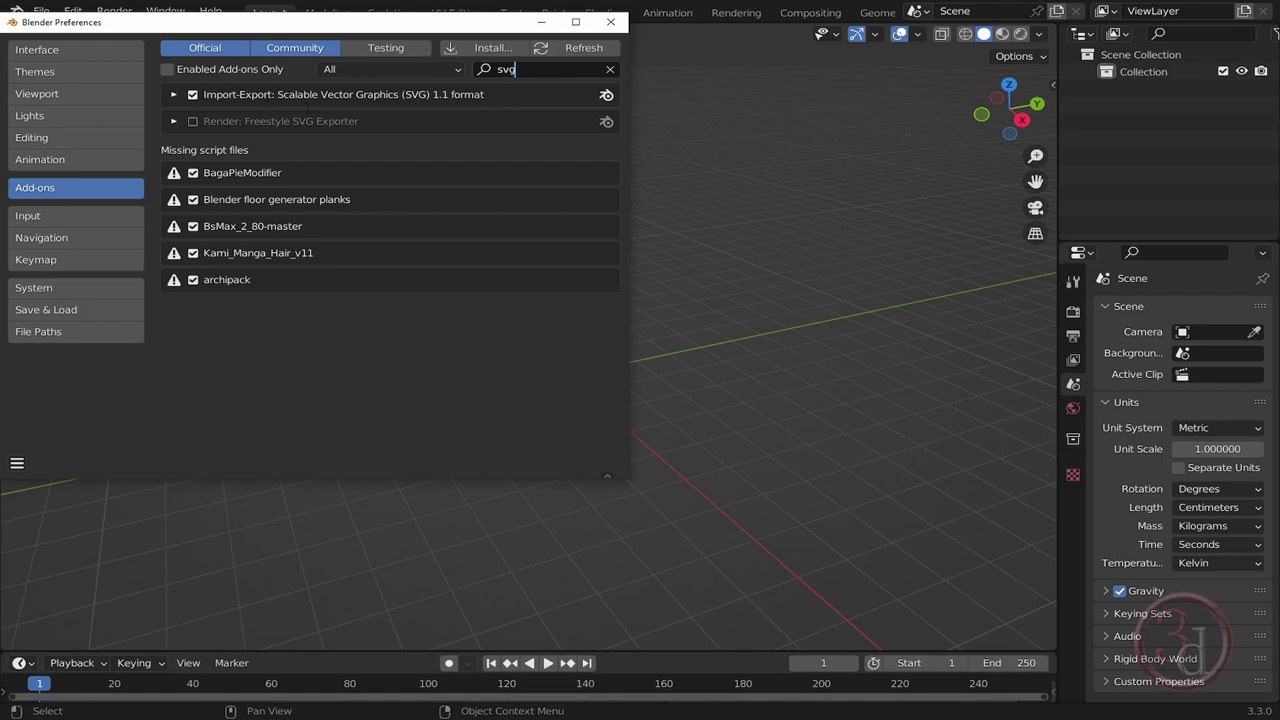
pyautogui.click(610, 69)
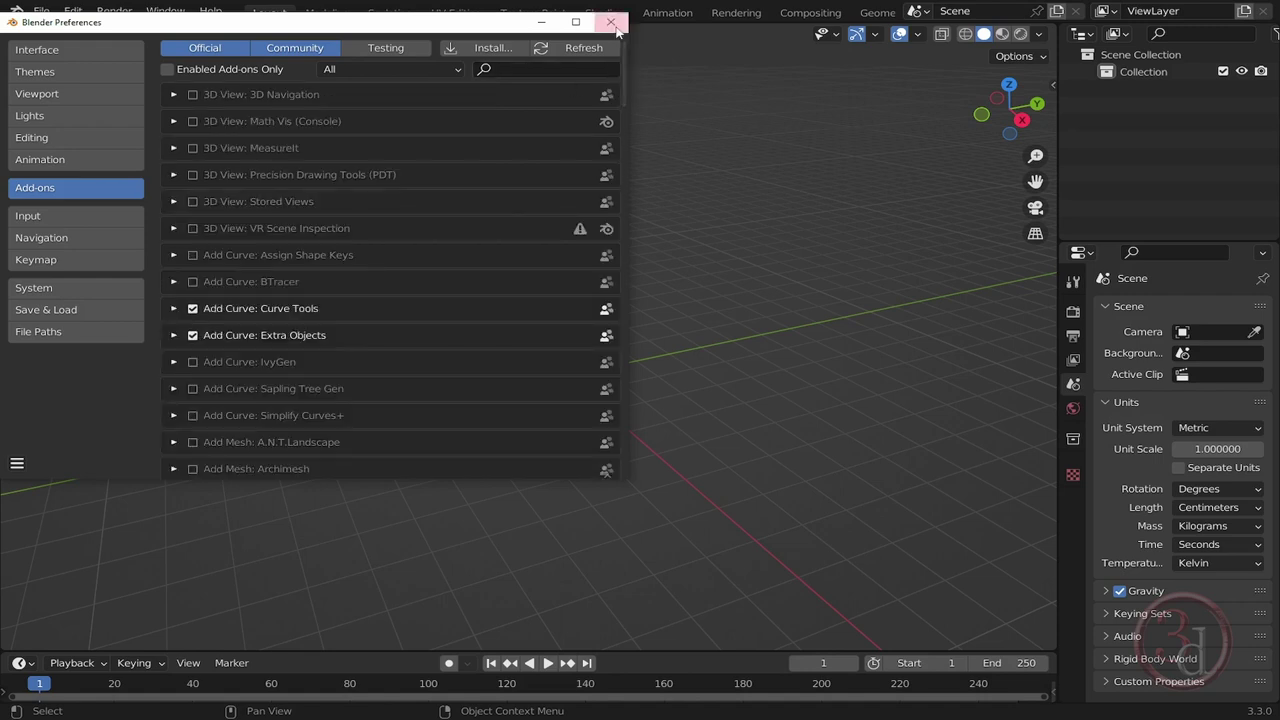
pyautogui.click(610, 21)
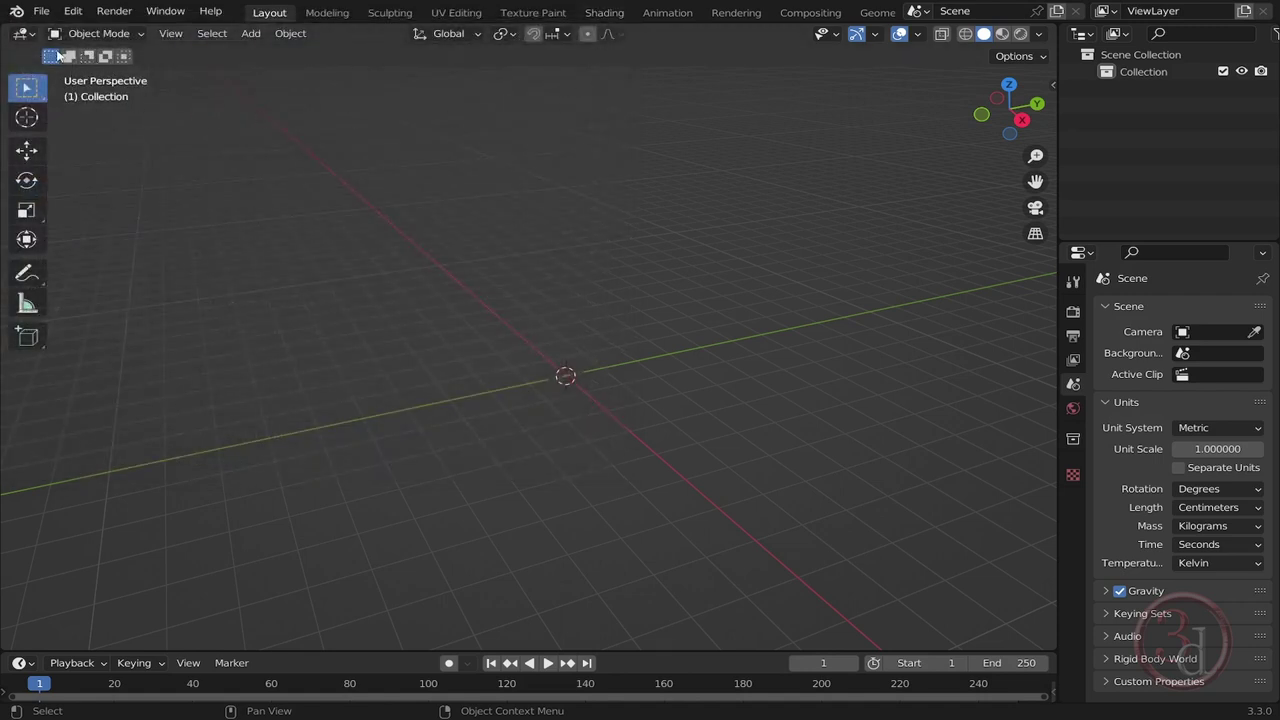
# Import the file Abstract-Tile-Pattern--Arvin61r58.svg as Scalable Vector Graphics.
pyautogui.click(40, 12)
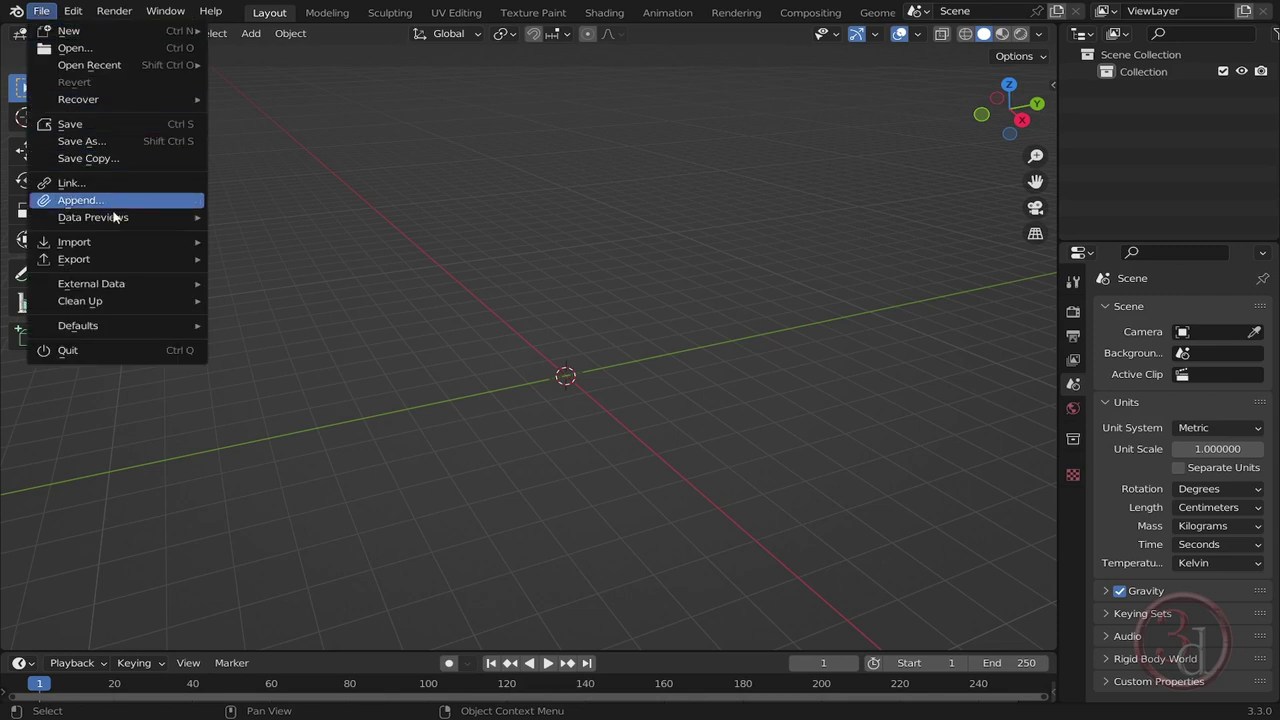
pyautogui.moveTo(122, 248)
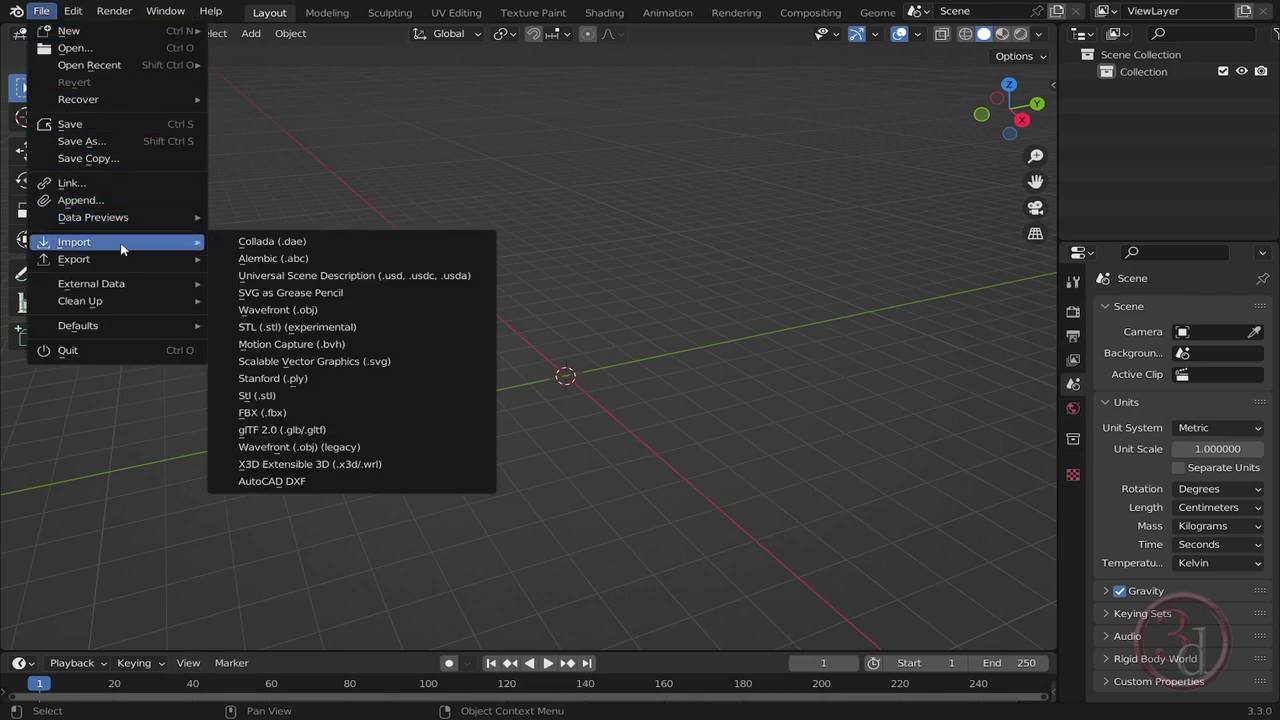
pyautogui.click(368, 364)
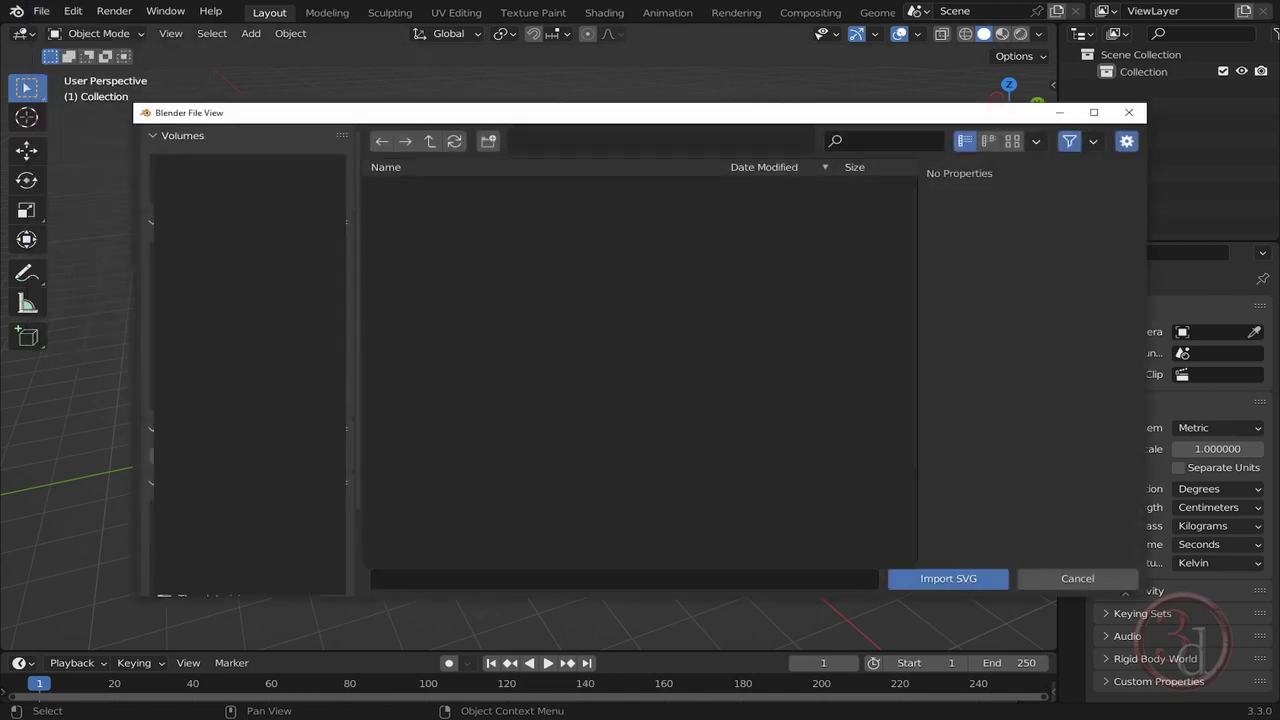
pyautogui.write('Abstract-Tile-Pattern--Arvin61r58.svg')
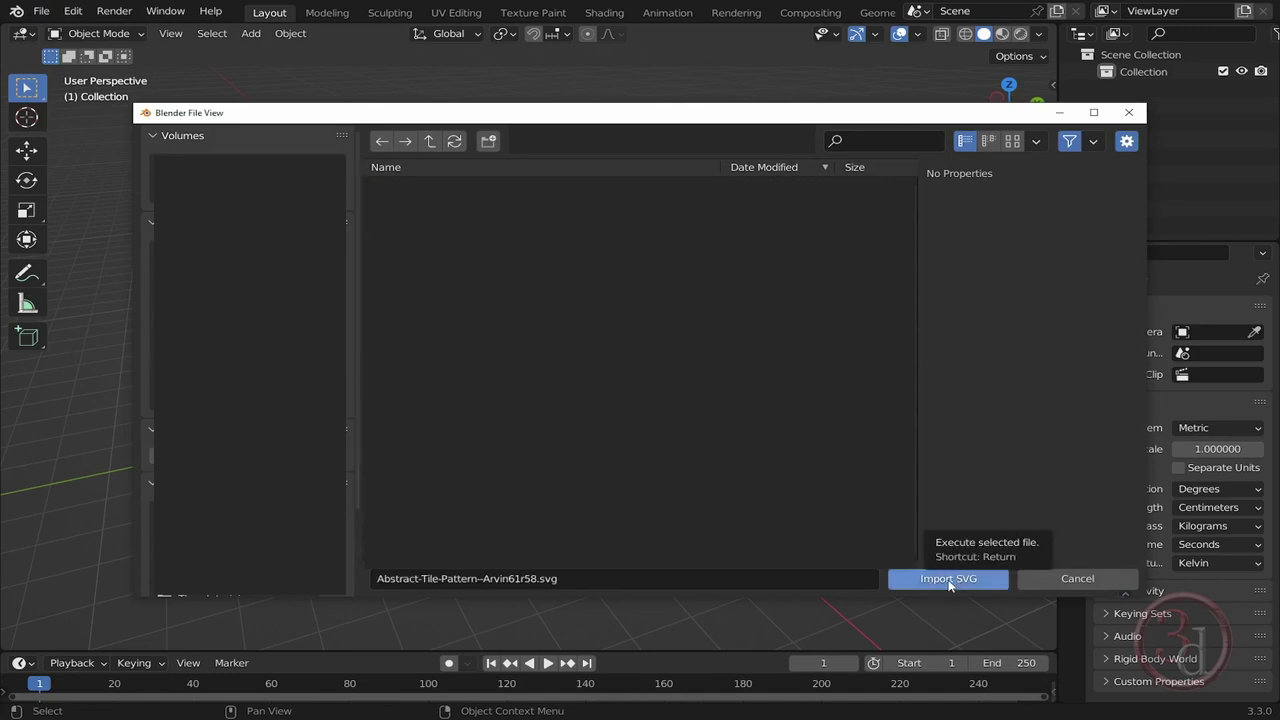
pyautogui.click(948, 579)
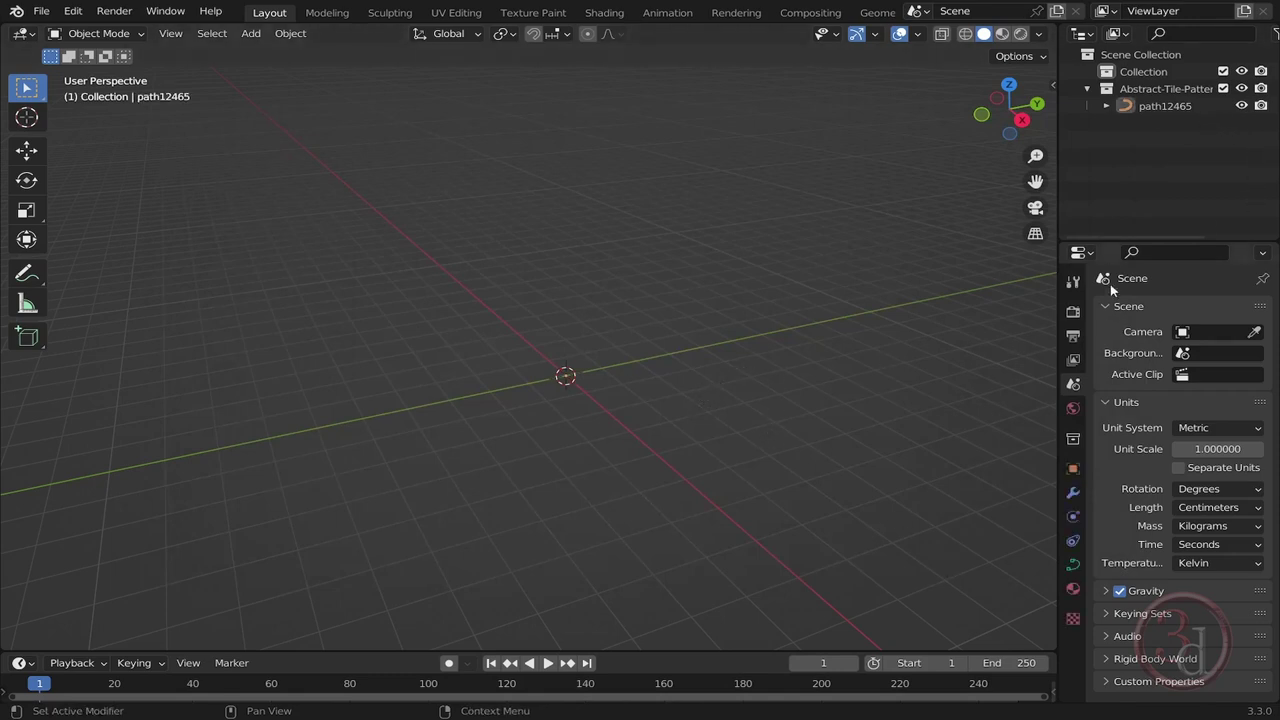
# Select the imported path12465 curve and frame it in the viewport.
pyautogui.click(1165, 107)
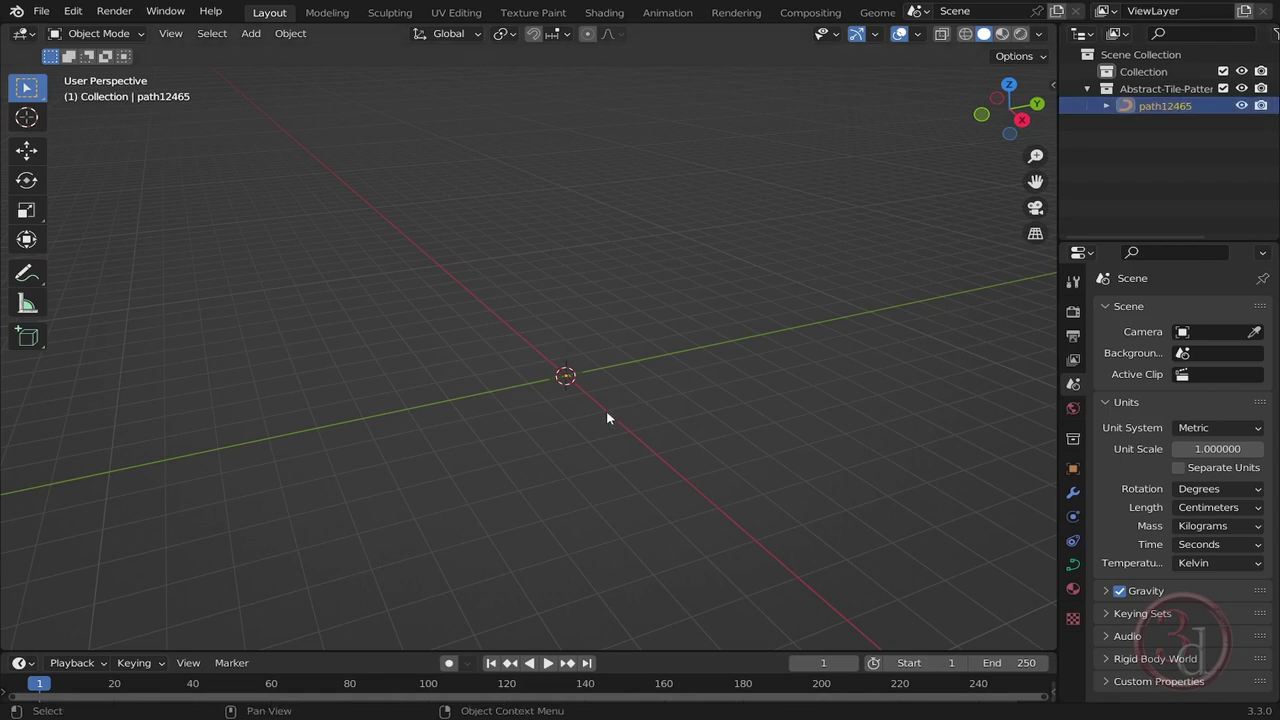
pyautogui.press('`')
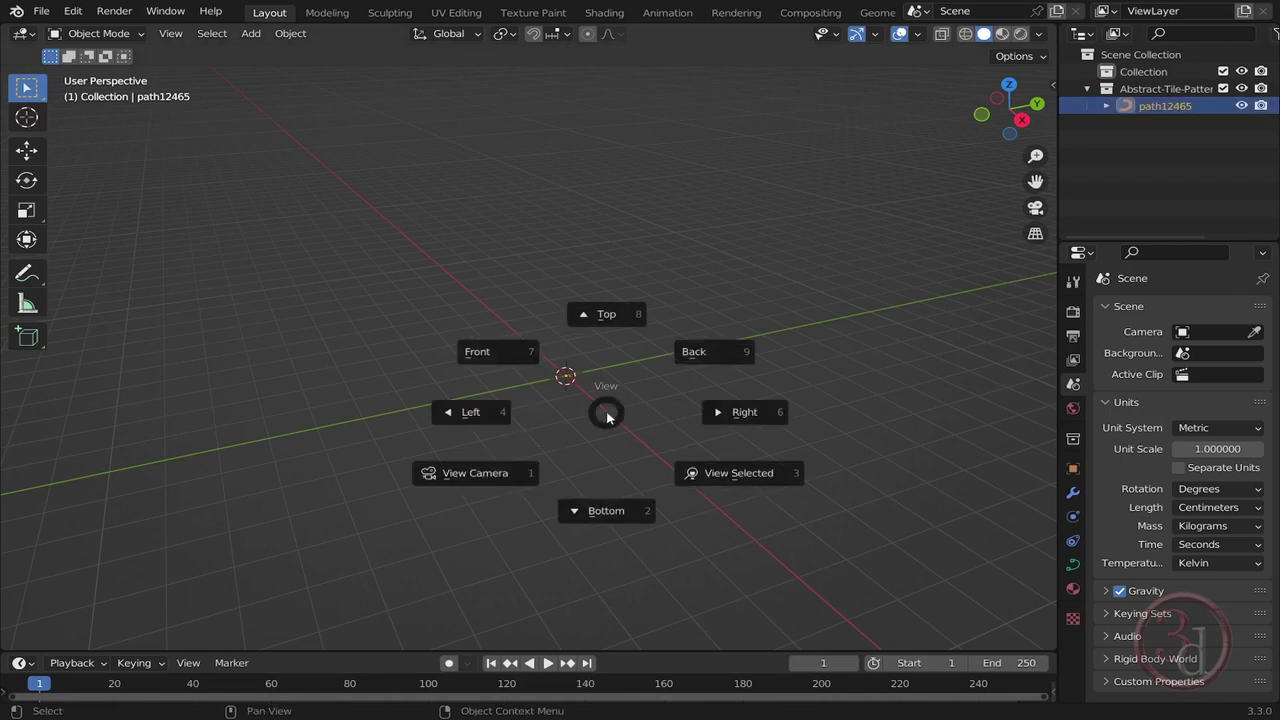
pyautogui.click(711, 475)
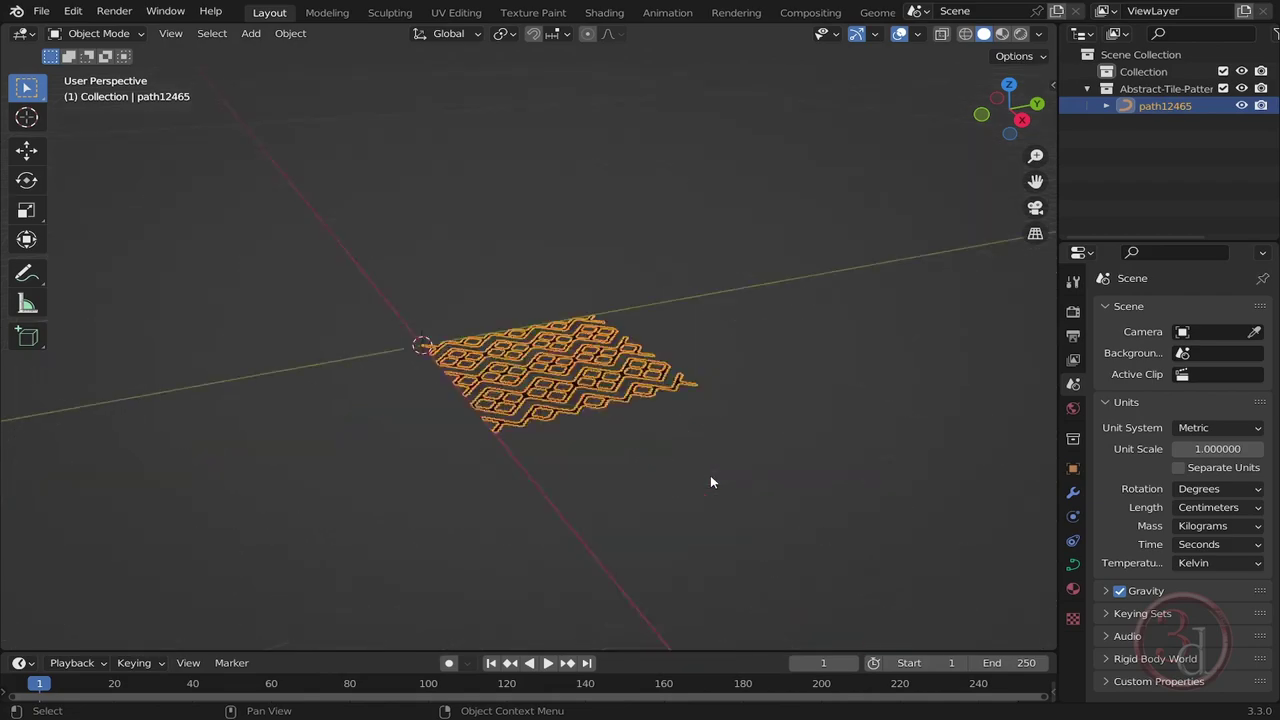
# Examine the imported pattern curve from above, up close and from oblique angles.
pyautogui.moveTo(538, 525); pyautogui.dragTo(681, 475, button='middle')
pyautogui.click(684, 408)
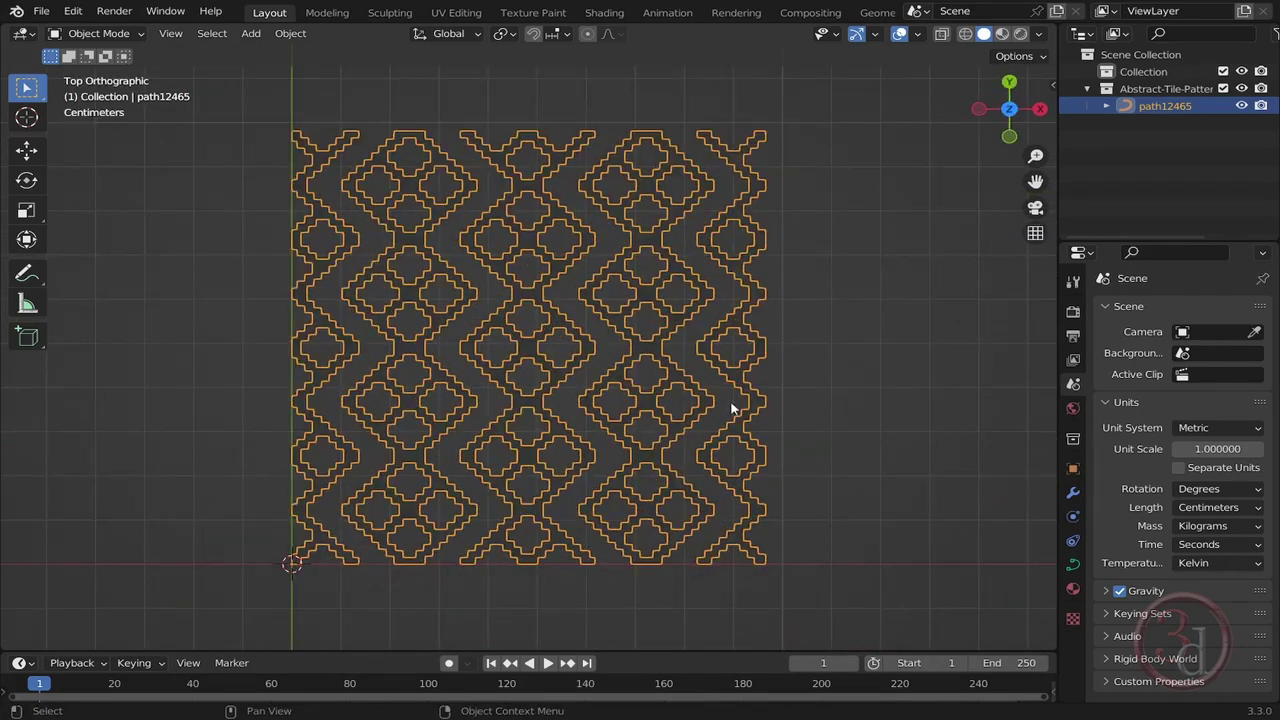
pyautogui.click(754, 186)
pyautogui.moveTo(770, 208); pyautogui.dragTo(700, 330, button='middle')
pyautogui.scroll(5, 763, 394)
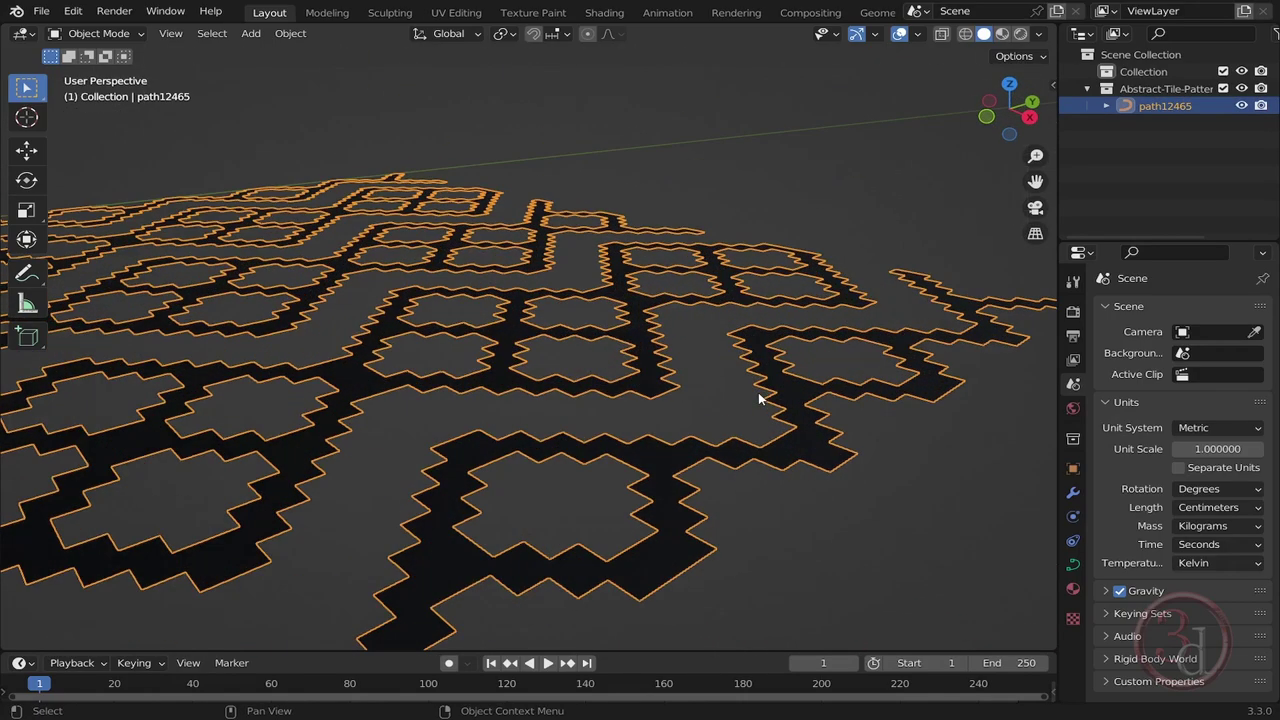
pyautogui.scroll(-5, 763, 394)
pyautogui.moveTo(763, 394); pyautogui.dragTo(574, 477, button='middle')
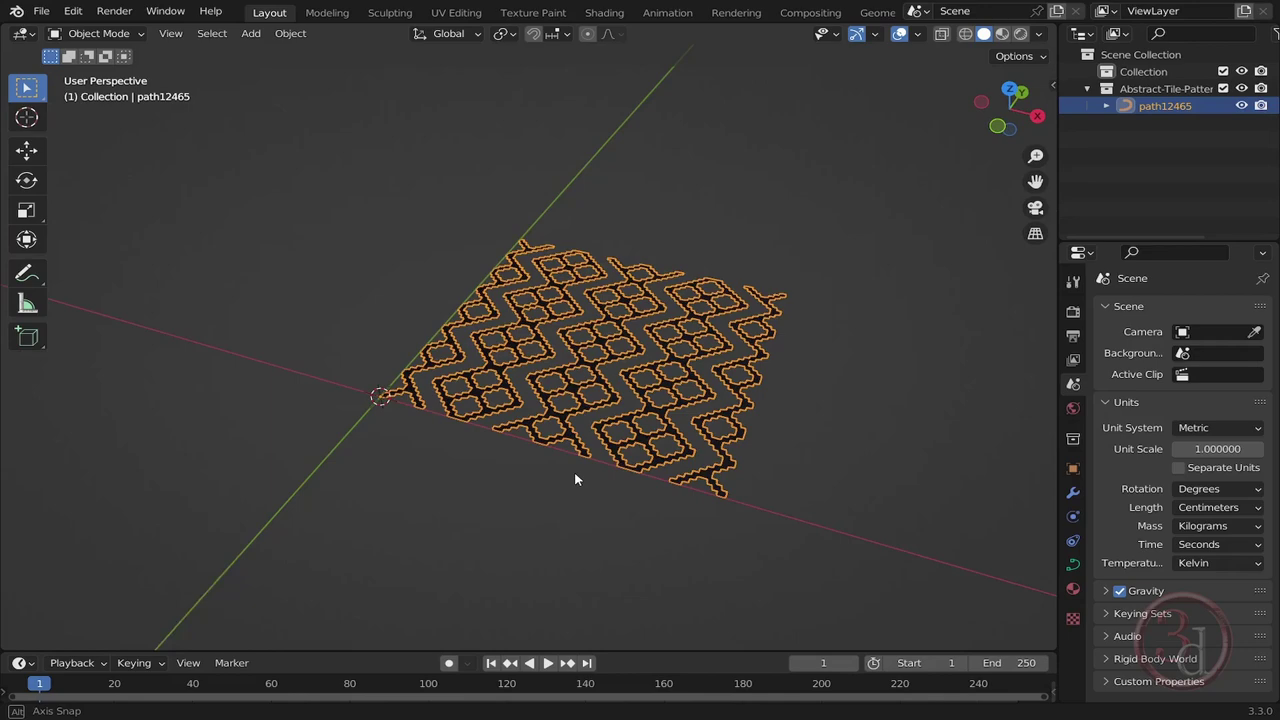
pyautogui.scroll(3, 630, 438)
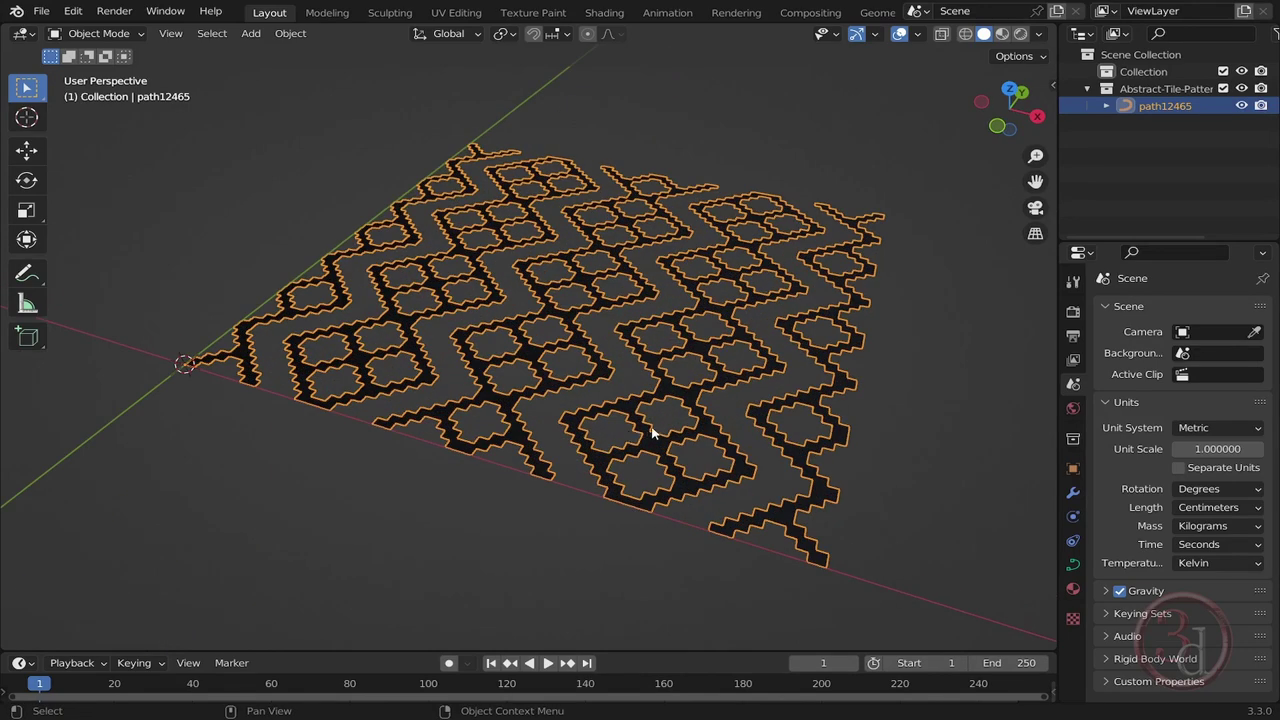
pyautogui.moveTo(655, 432); pyautogui.dragTo(688, 432, button='middle')
# Convert the selected pattern curve to a mesh.
pyautogui.press('`')
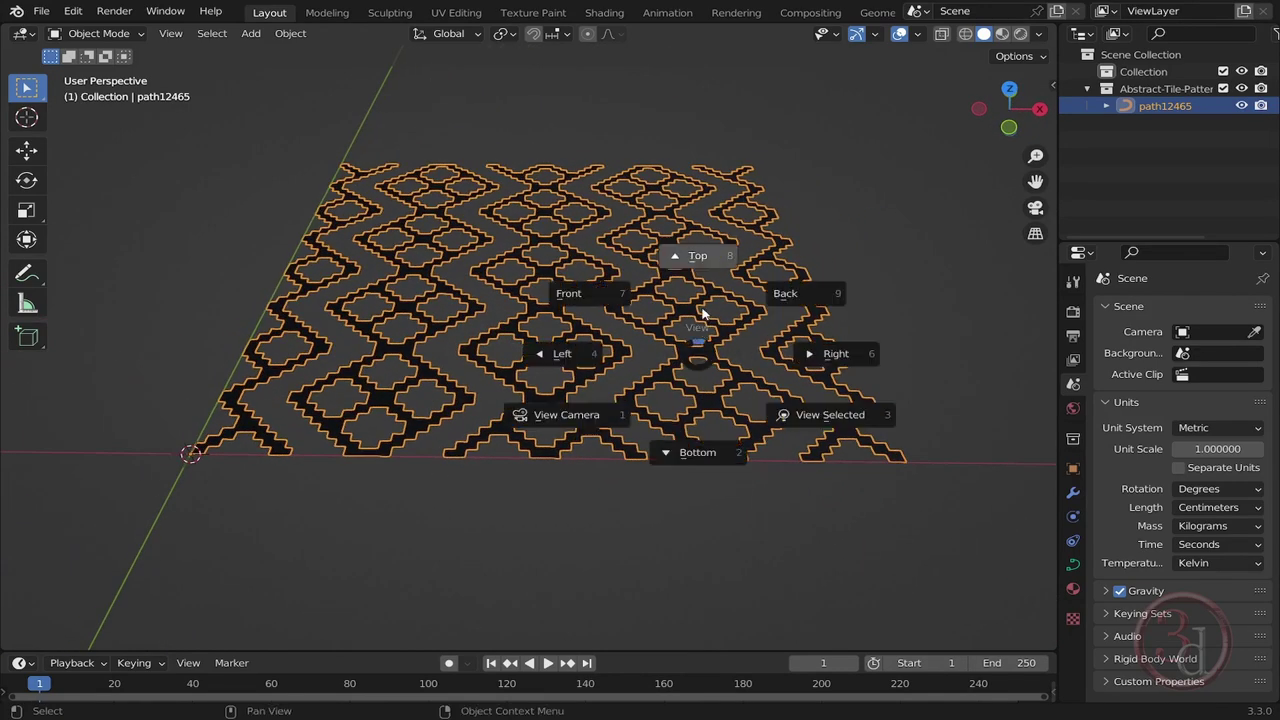
pyautogui.click(703, 306)
pyautogui.rightClick(615, 274)
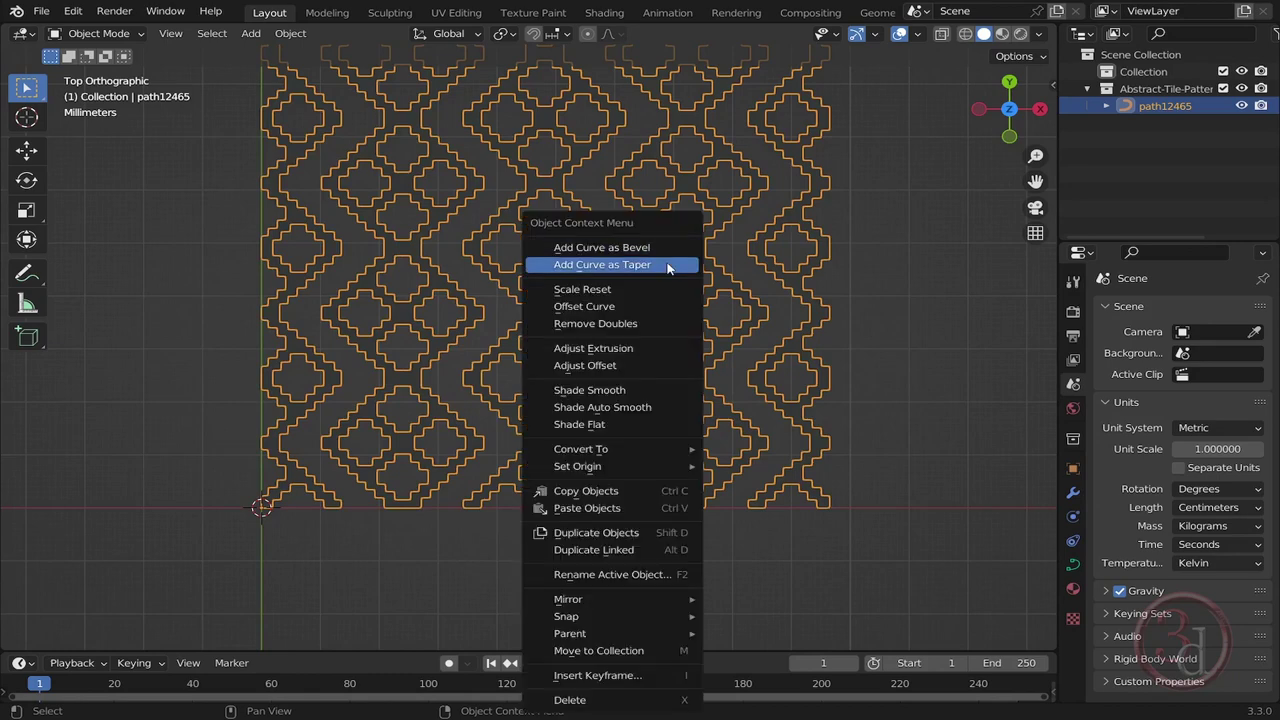
pyautogui.moveTo(632, 455)
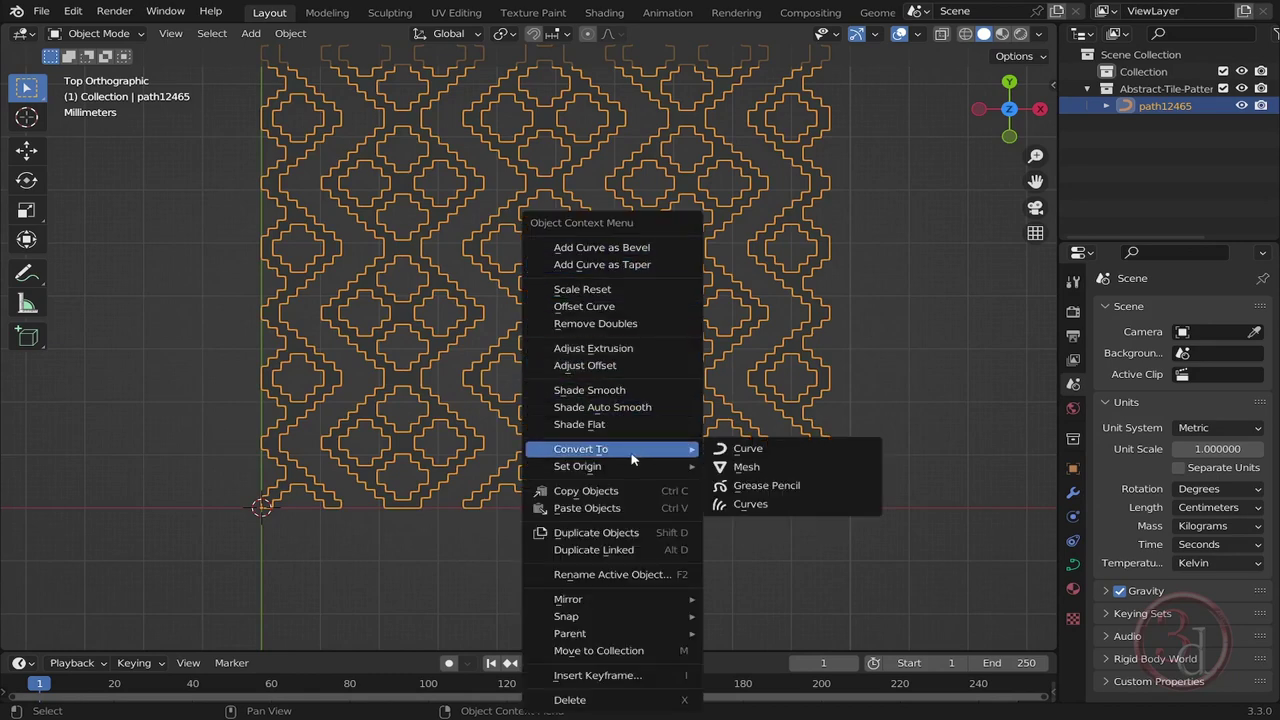
pyautogui.click(750, 467)
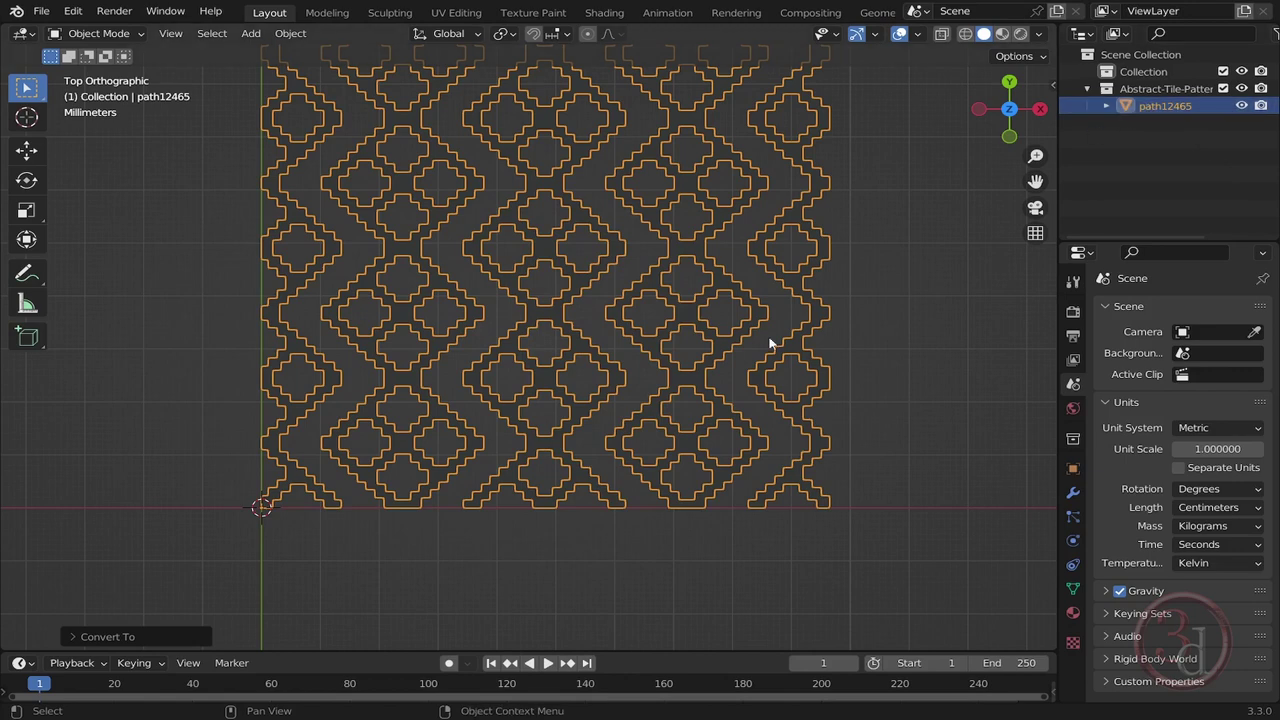
# Enter Edit Mode on the pattern mesh, select all of its geometry and merge the vertices by distance.
pyautogui.moveTo(764, 366); pyautogui.dragTo(725, 313, button='middle')
pyautogui.press('Tab')
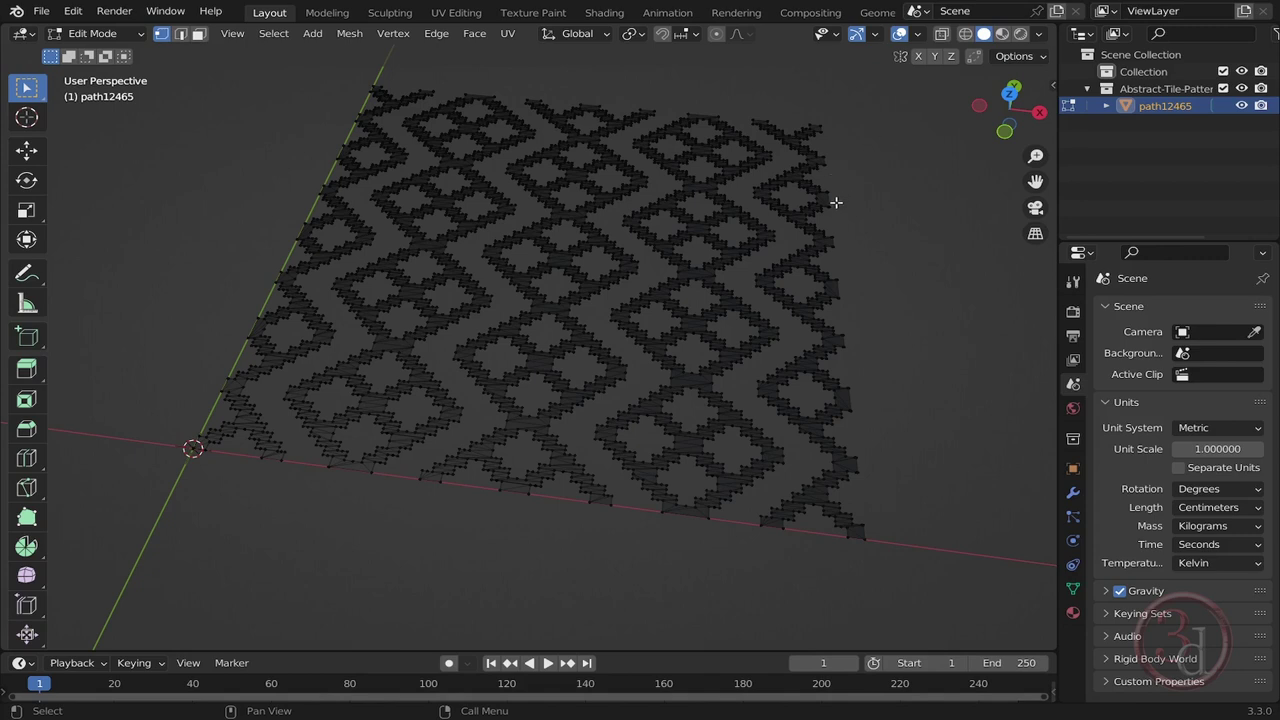
pyautogui.press('a')
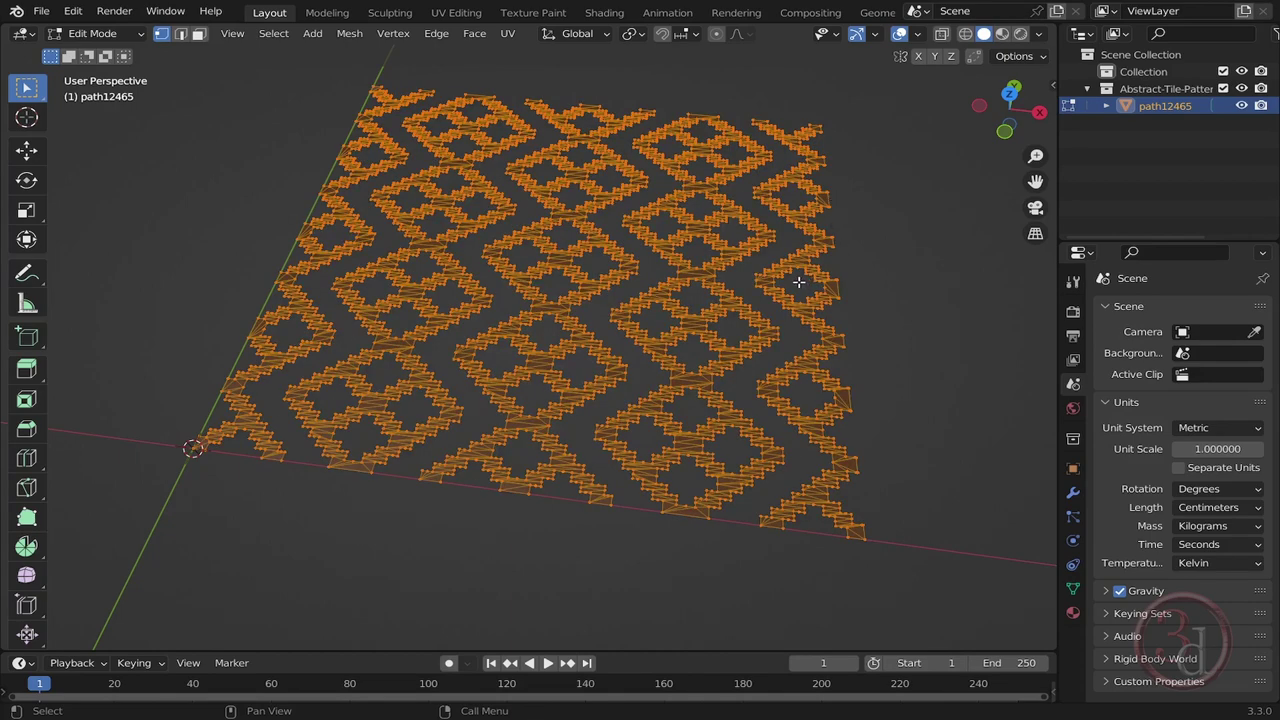
pyautogui.press('m')
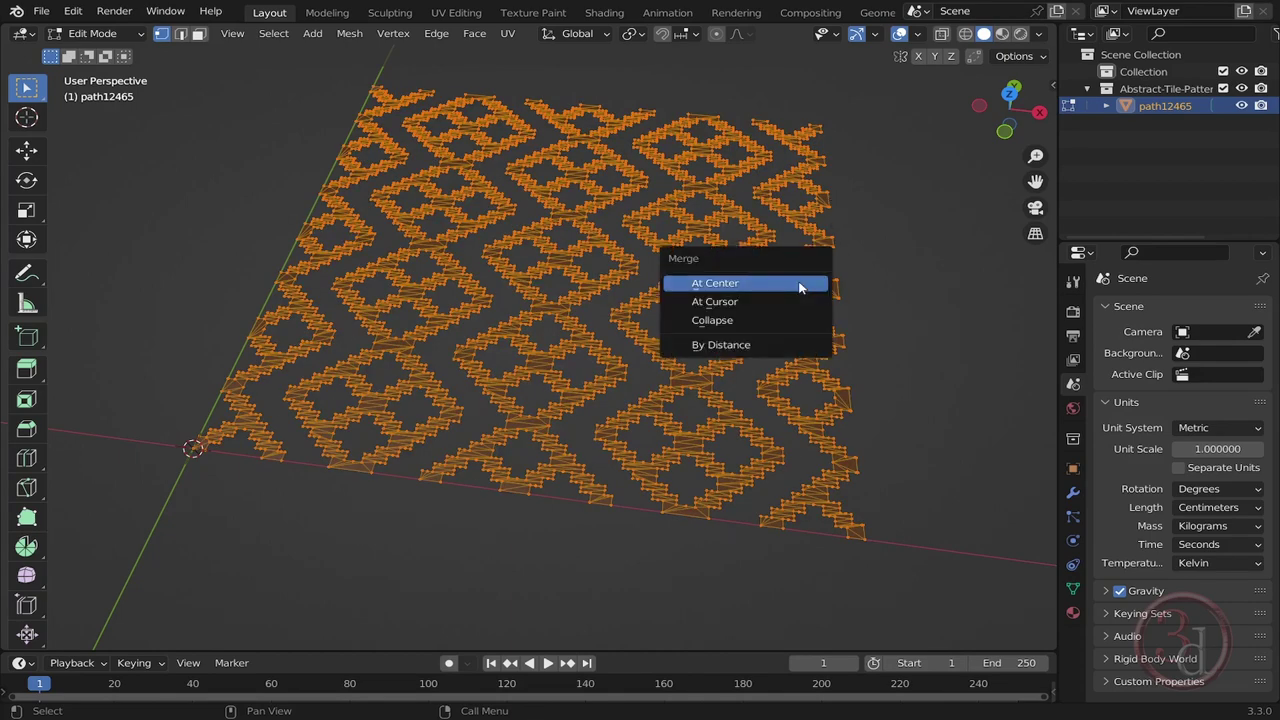
pyautogui.click(744, 348)
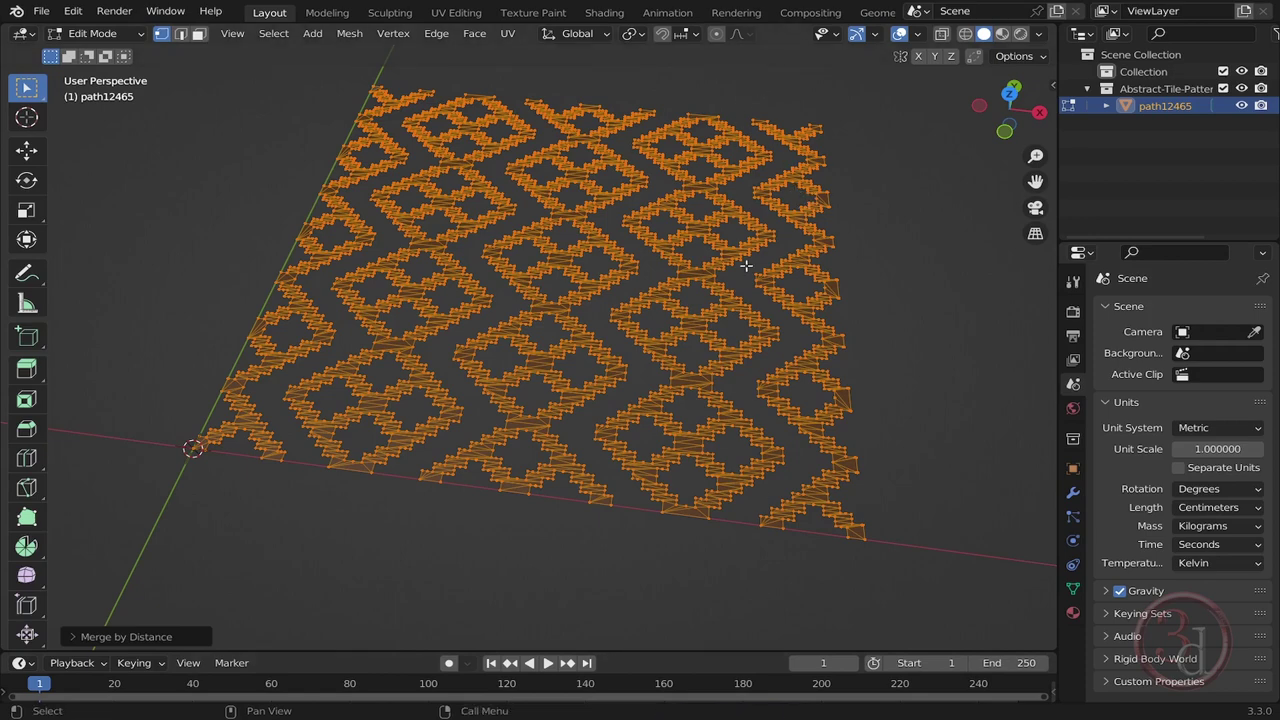
# Extrude the whole pattern upward about 0.15 cm and return to Object Mode.
pyautogui.moveTo(797, 338); pyautogui.dragTo(878, 373, button='middle')
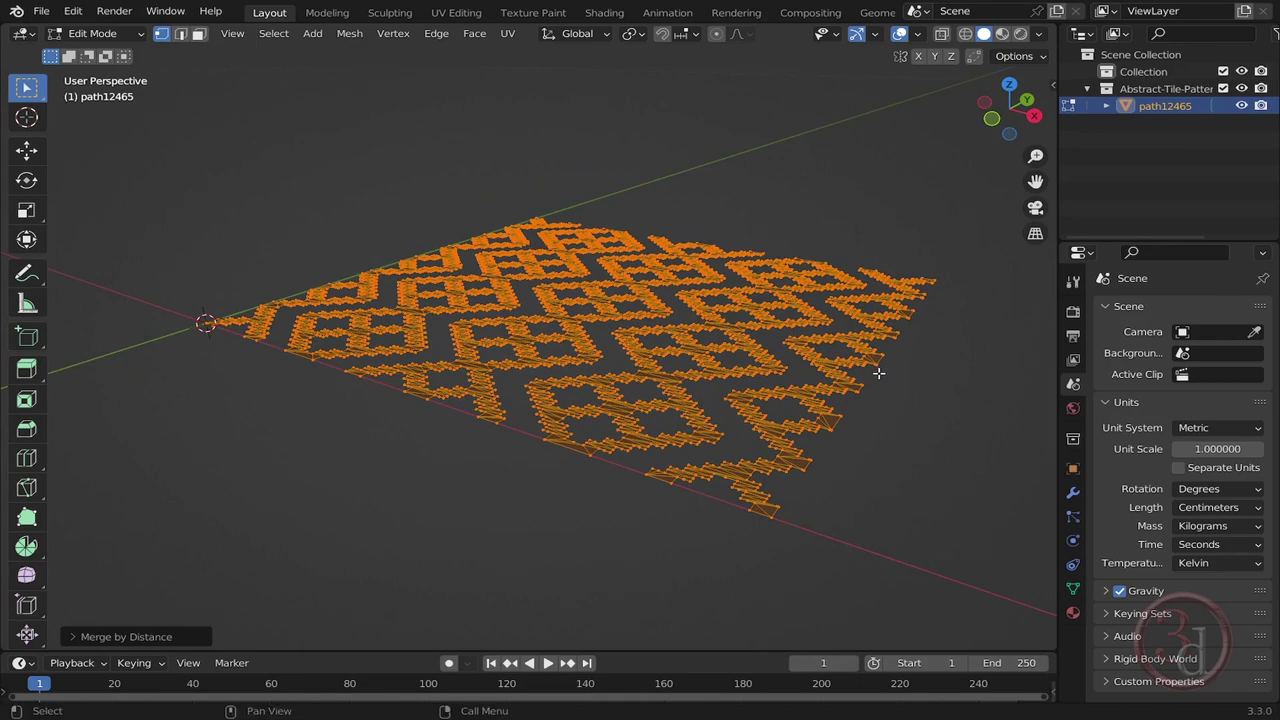
pyautogui.press('e')
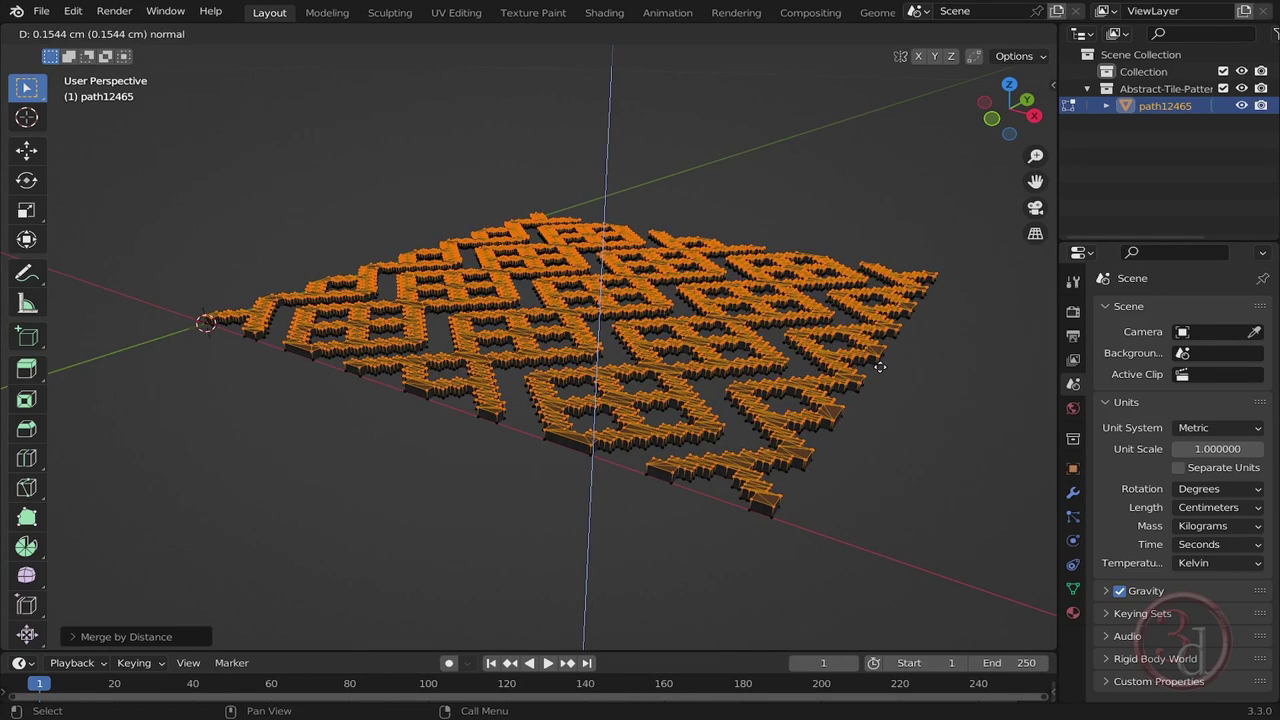
pyautogui.click(878, 367)
pyautogui.press('Tab')
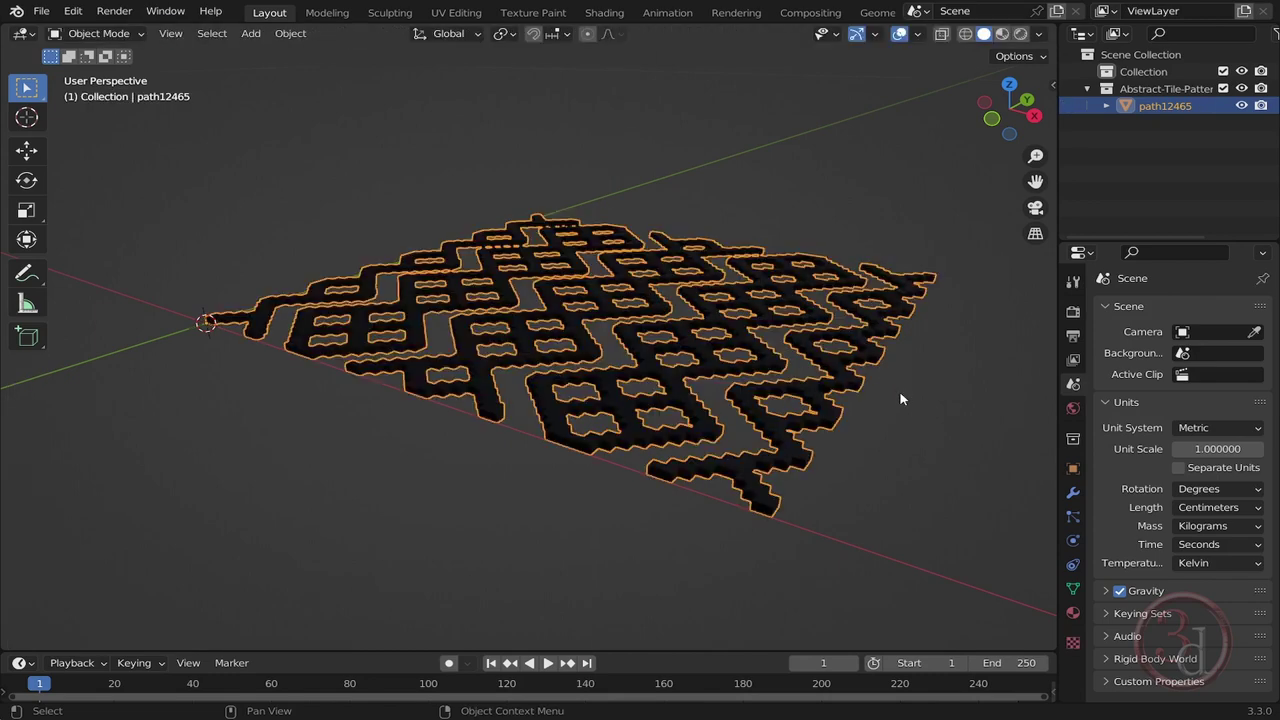
# Remove the imported SVG material from the extruded tile pattern and assign a new material in its place.
pyautogui.hotkey('alt', 'a')
pyautogui.moveTo(850, 400); pyautogui.dragTo(777, 482, button='middle')
pyautogui.click(776, 410)
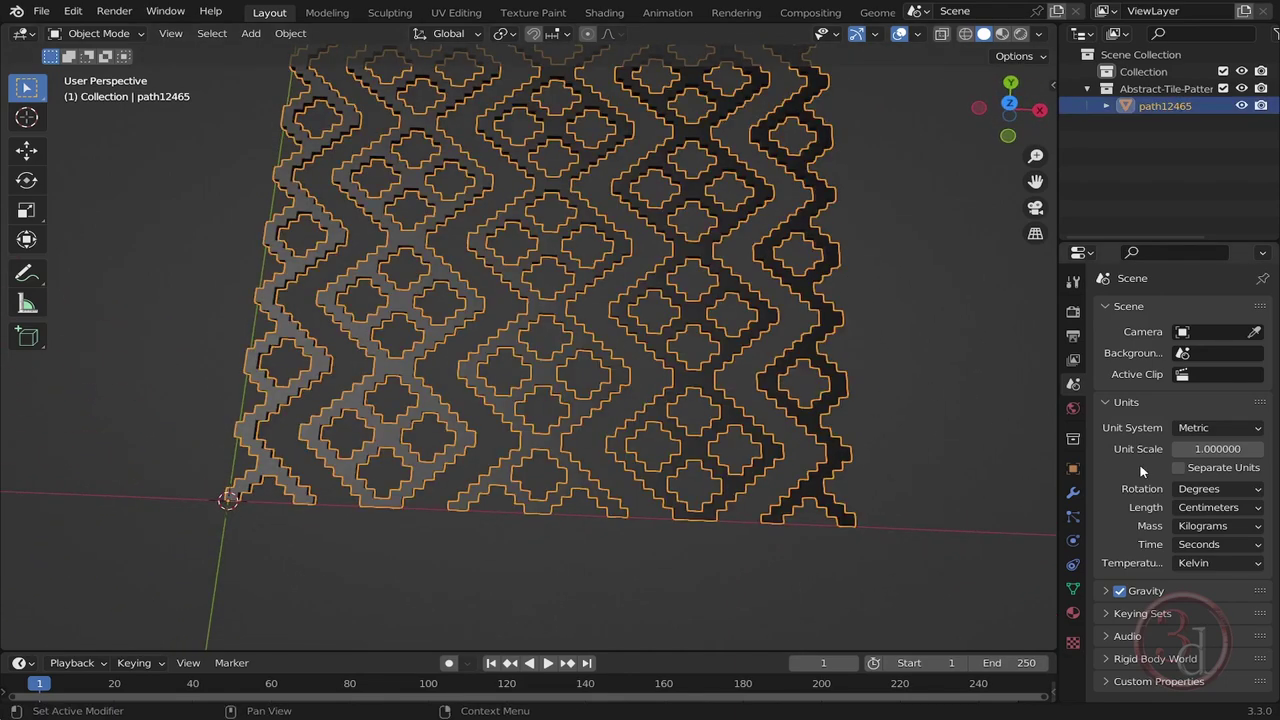
pyautogui.click(1073, 612)
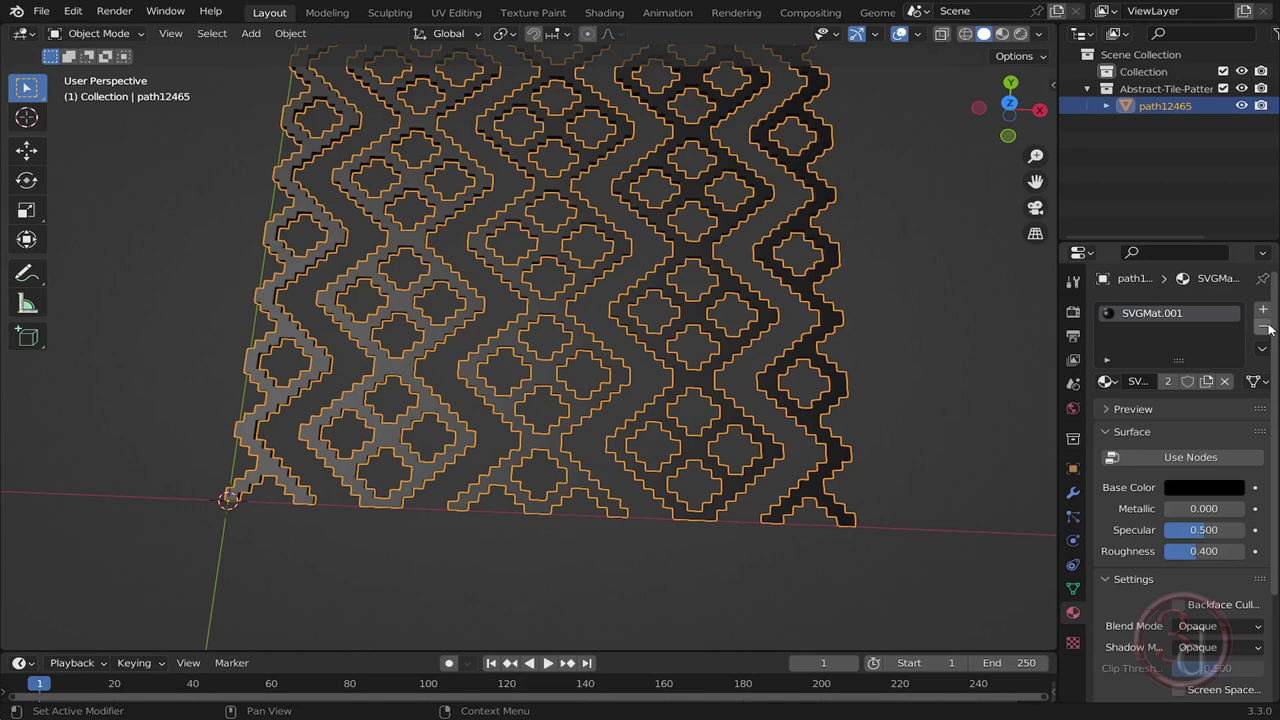
pyautogui.click(1224, 381)
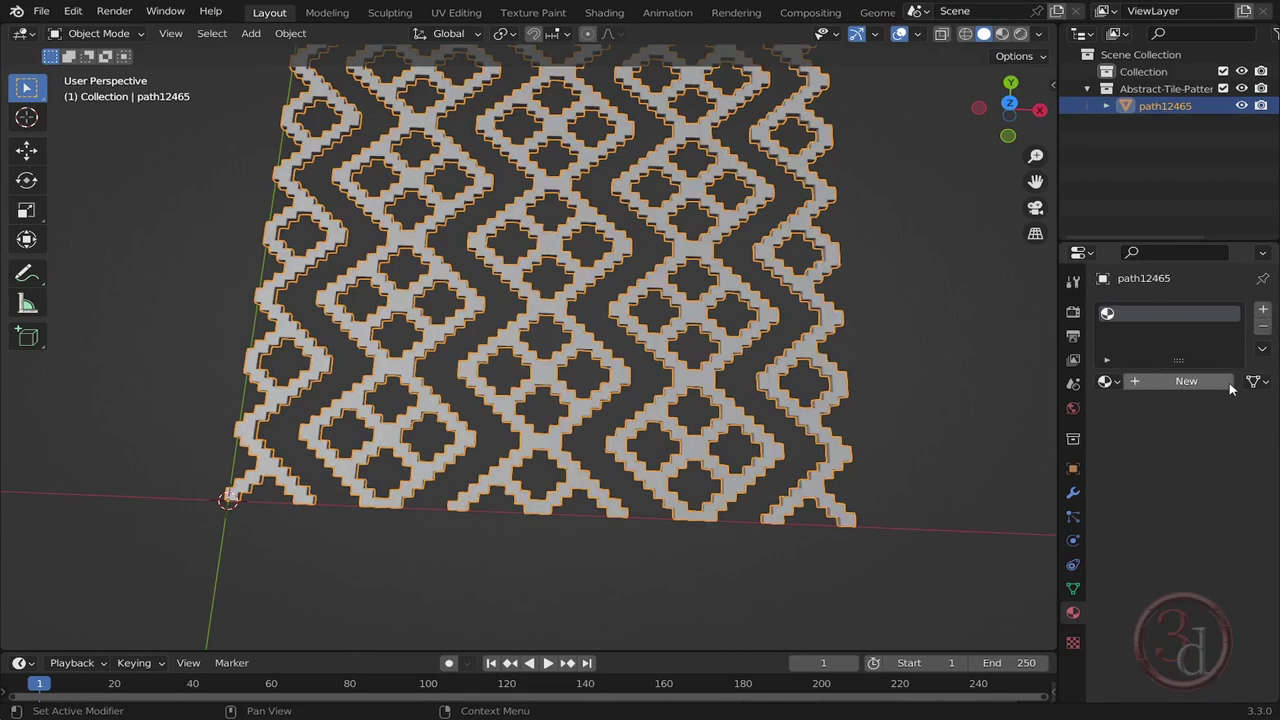
pyautogui.click(1164, 386)
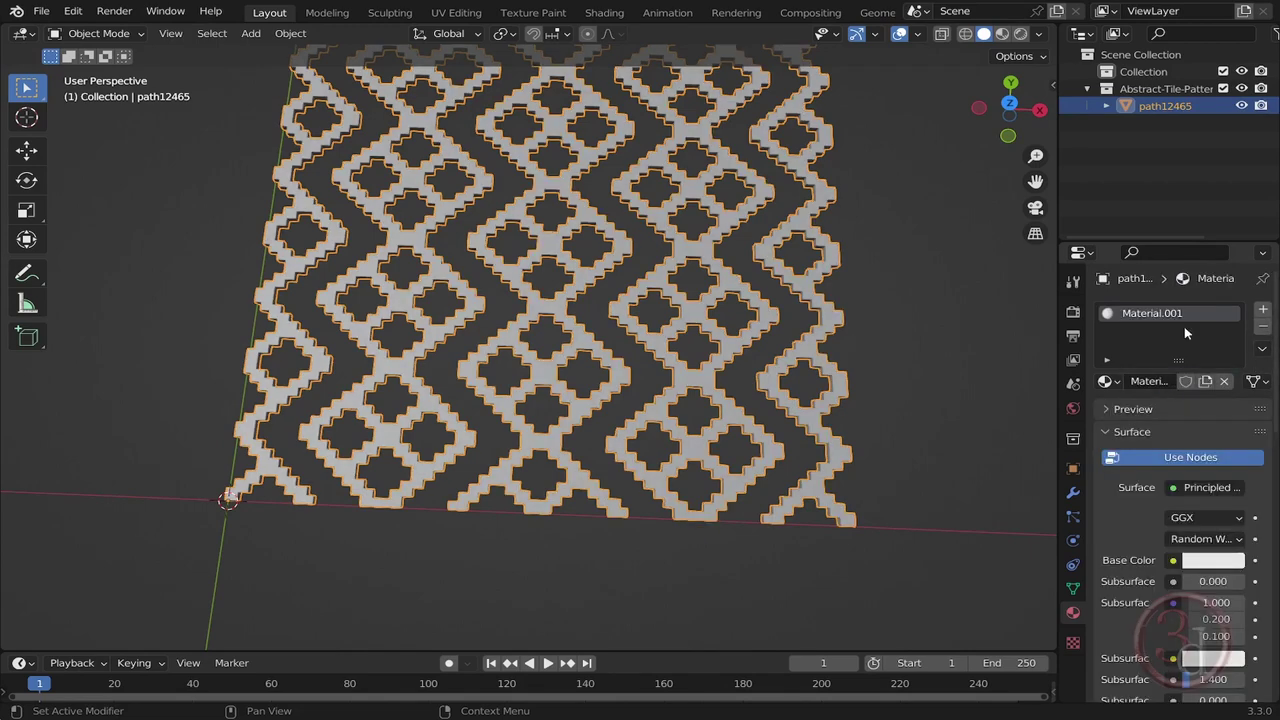
# Give the pattern's new material an orange base colour, a metallic value of 0.916 and a roughness of 0.127.
pyautogui.click(1224, 561)
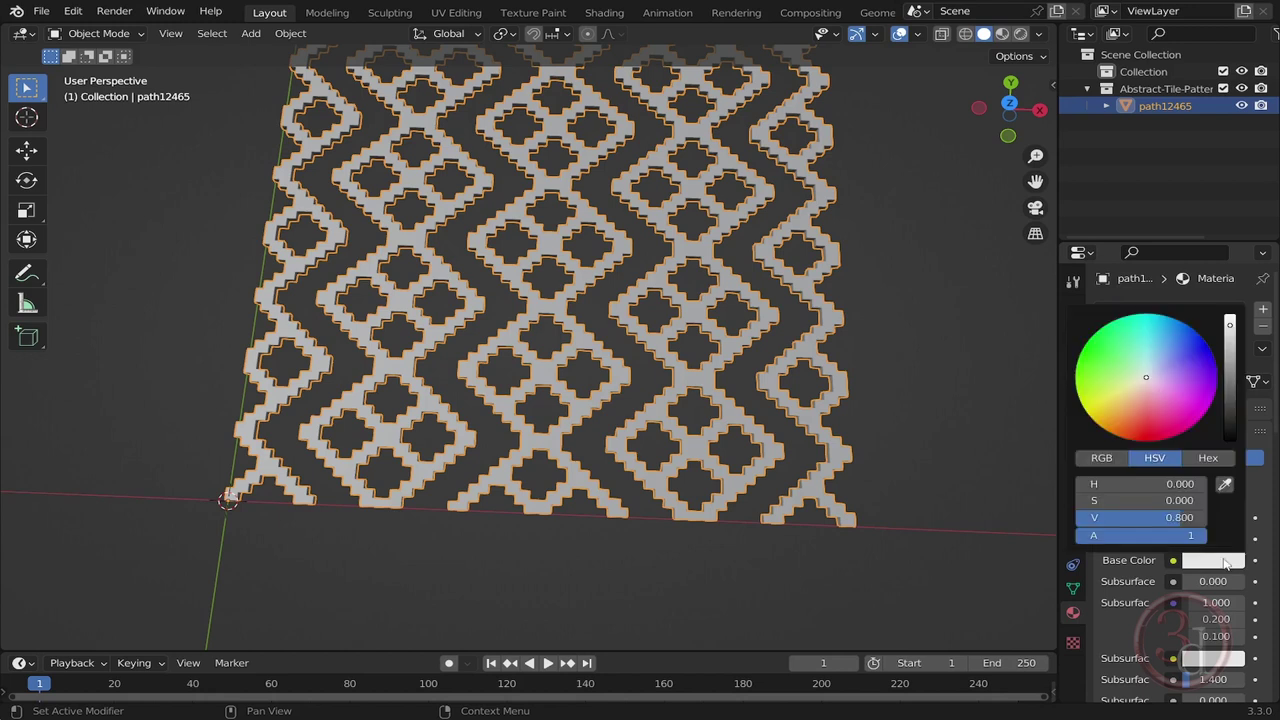
pyautogui.moveTo(1136, 387); pyautogui.dragTo(1117, 419)
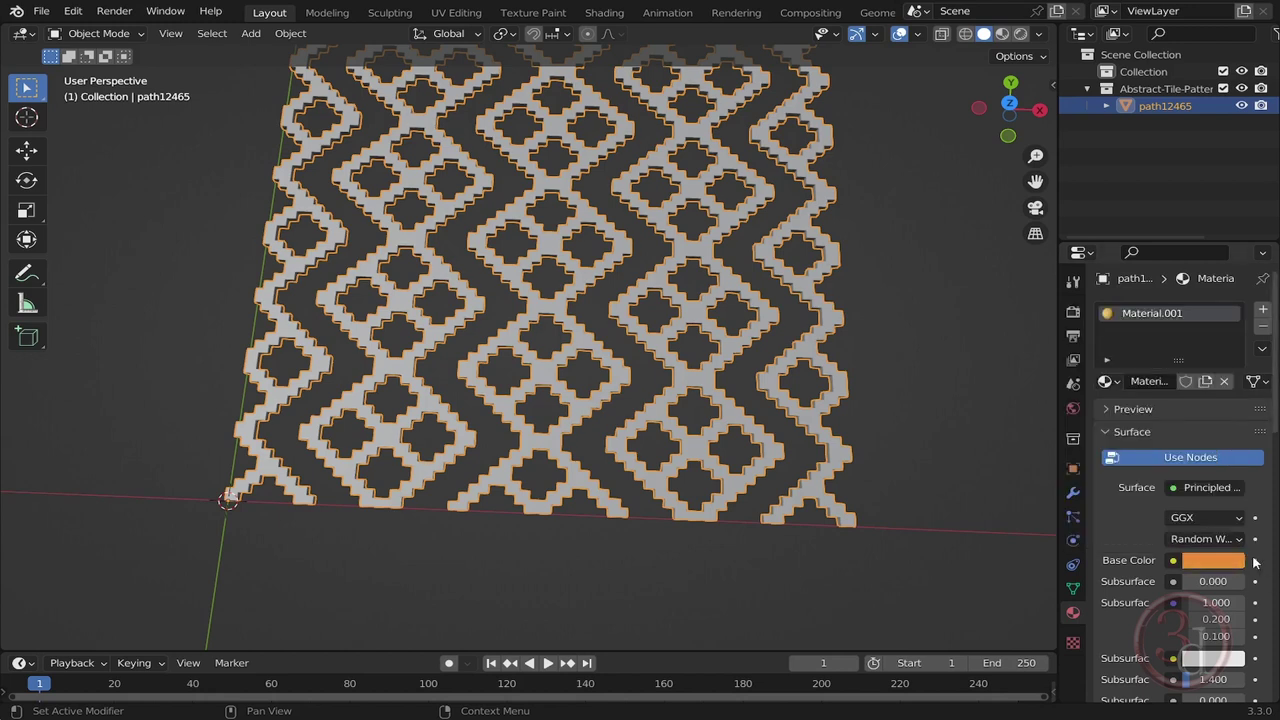
pyautogui.scroll(-2, 1272, 575)
pyautogui.scroll(-4, 1272, 575)
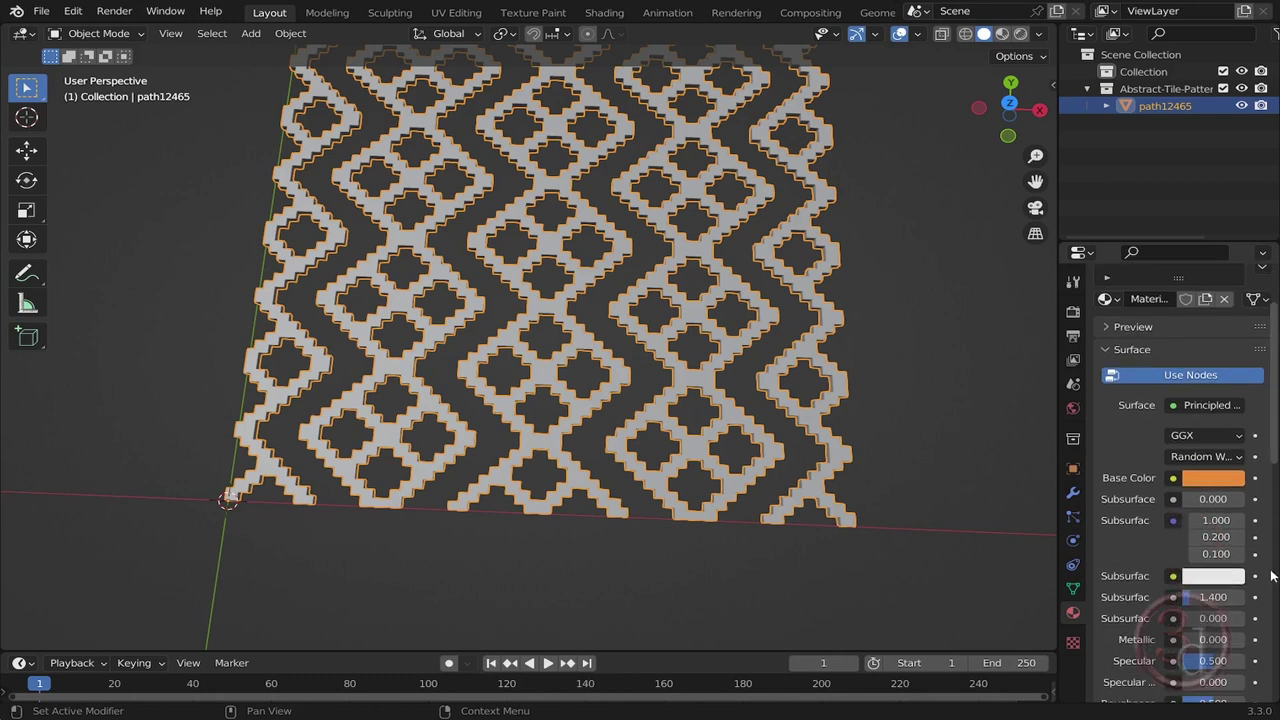
pyautogui.moveTo(1190, 510); pyautogui.dragTo(1239, 510)
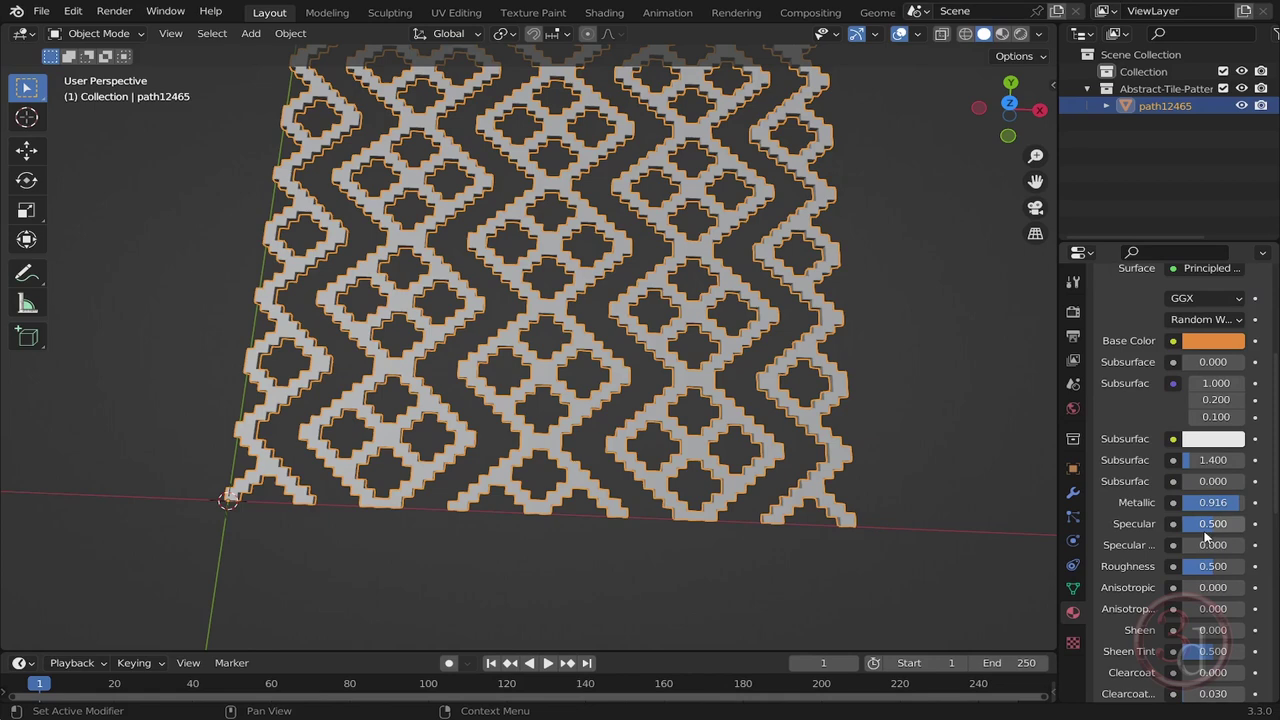
pyautogui.moveTo(1213, 566); pyautogui.dragTo(1192, 566)
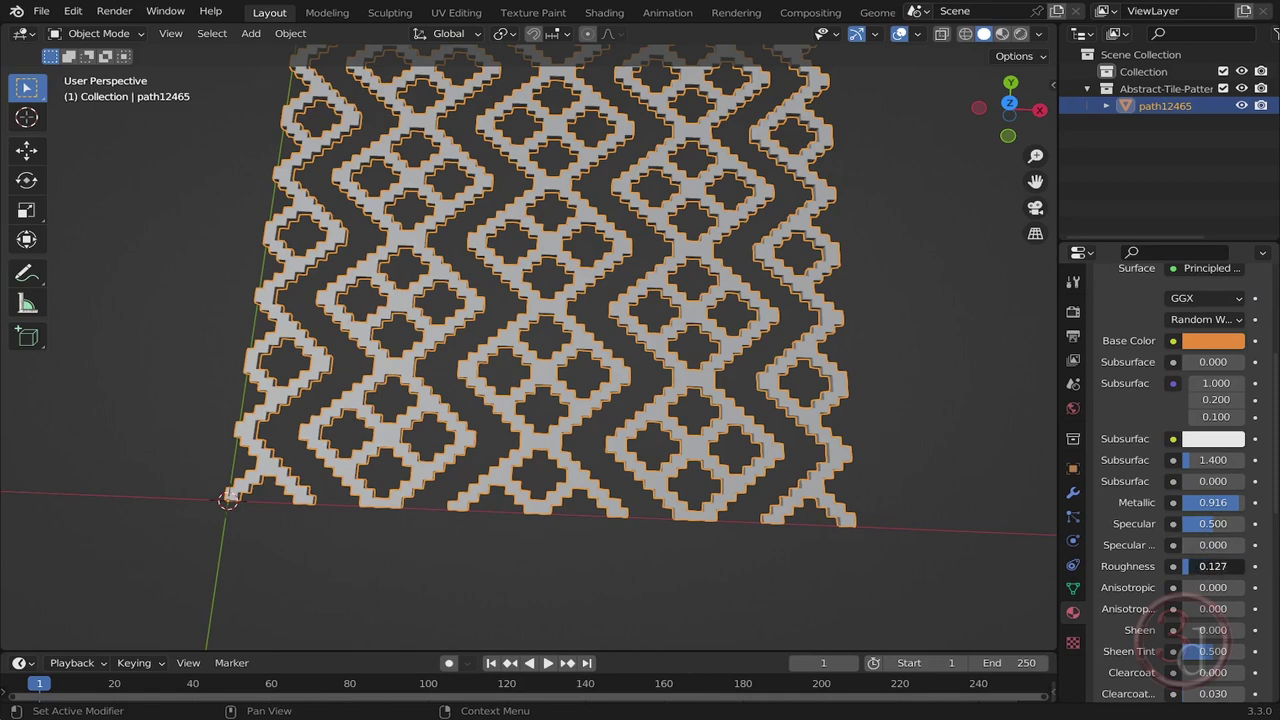
# Switch the viewport shading to Material Preview and deselect the tile pattern.
pyautogui.moveTo(639, 387)
pyautogui.mouseDown(button='middle')
pyautogui.moveTo(654, 380)
pyautogui.moveTo(668, 396)
pyautogui.moveTo(644, 402)
pyautogui.mouseUp(button='middle')
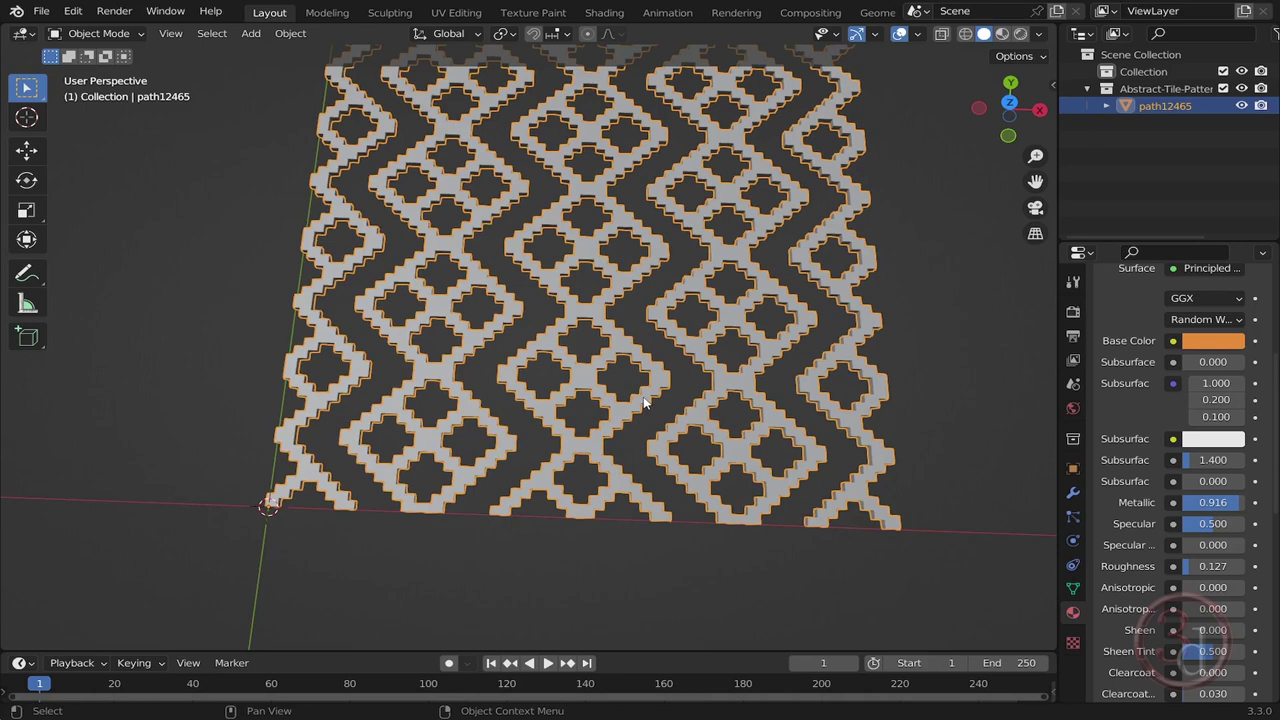
pyautogui.press('z')
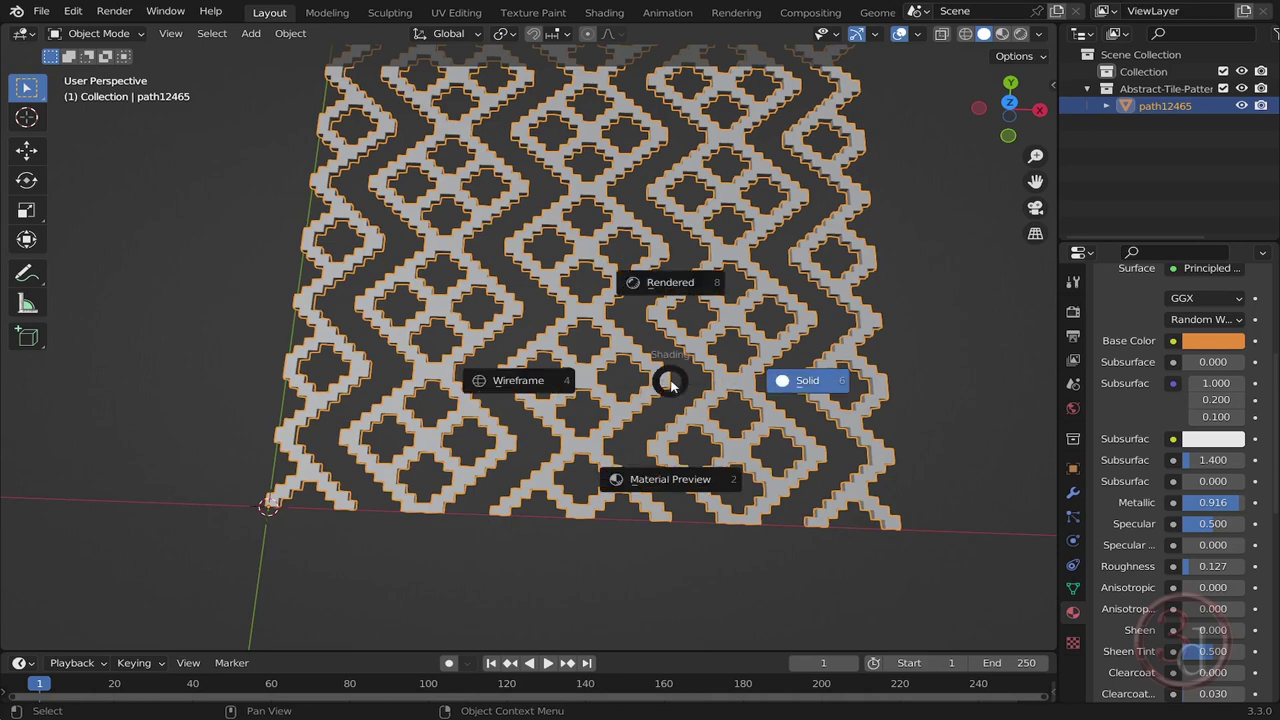
pyautogui.click(673, 487)
pyautogui.moveTo(742, 484); pyautogui.dragTo(870, 440, button='middle')
pyautogui.click(934, 385)
pyautogui.moveTo(735, 333); pyautogui.dragTo(630, 314, button='middle')
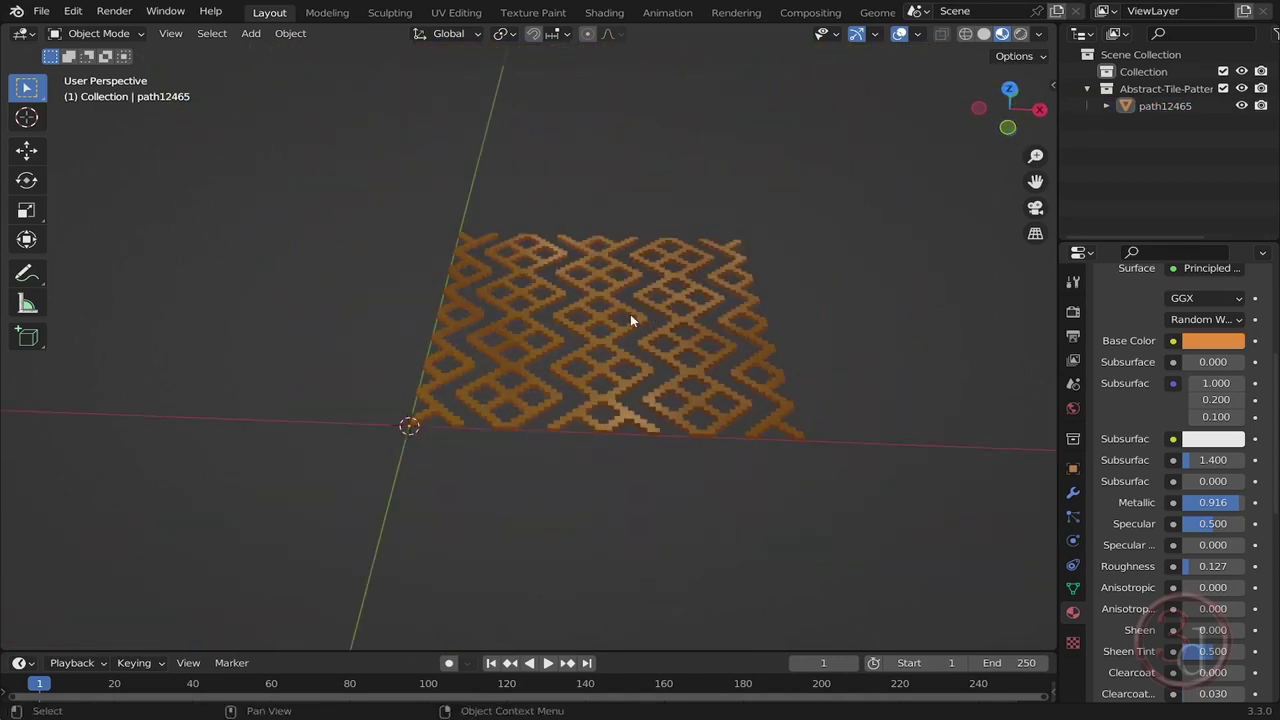
# Stand the tile pattern upright by rotating it 90 degrees about the global X axis.
pyautogui.click(673, 338)
pyautogui.press('r')
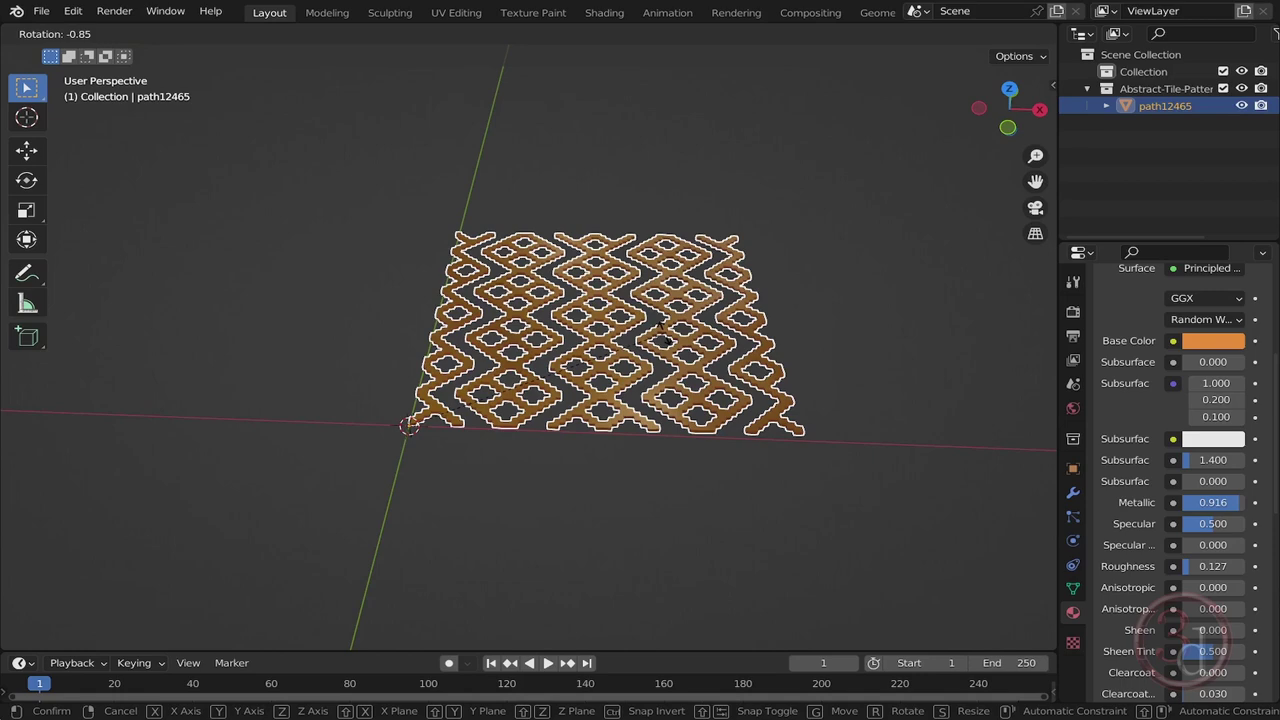
pyautogui.press('x')
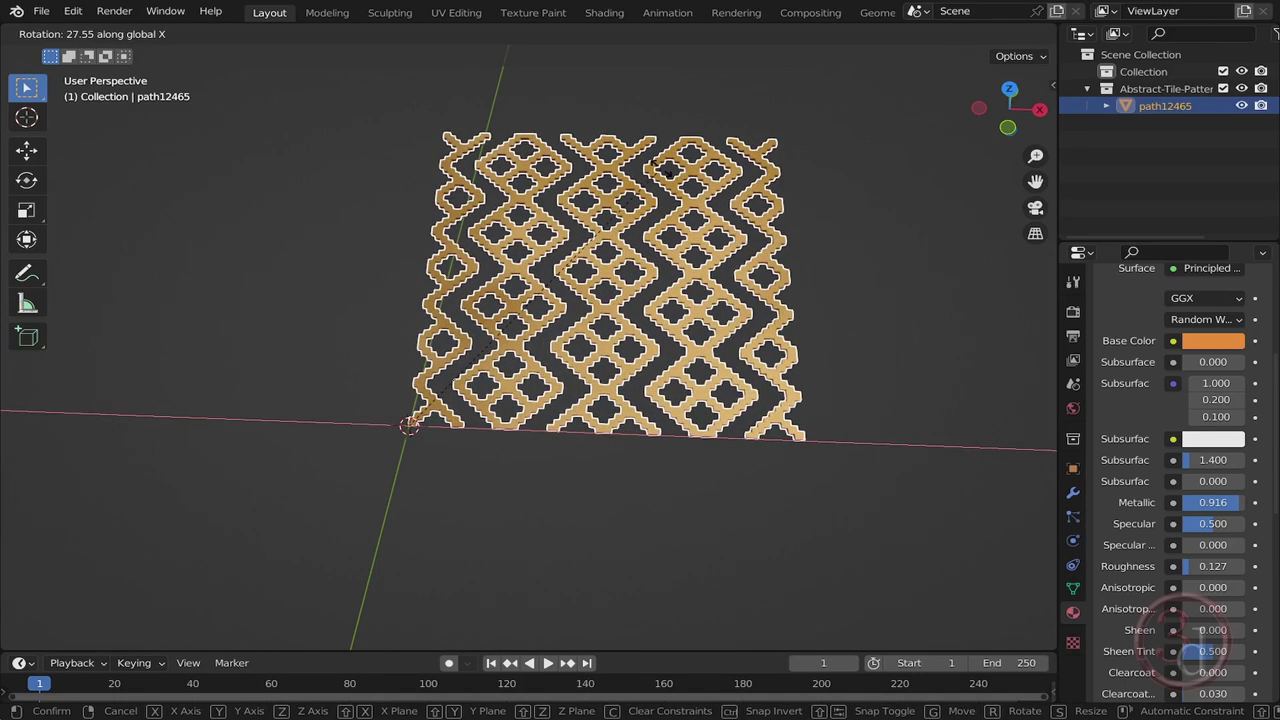
pyautogui.write('90')
pyautogui.press('Return')
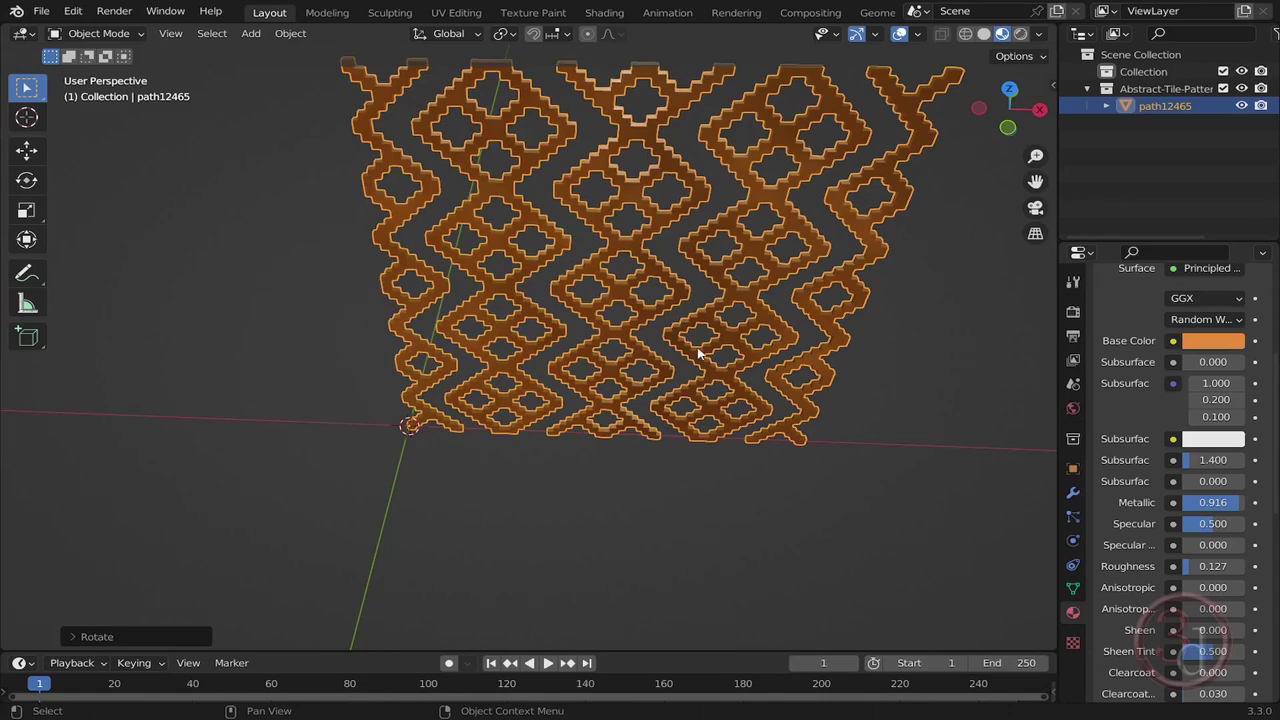
# Examine the upright metallic pattern up close and from both sides, checking its thickness and surface reflections.
pyautogui.click(777, 508)
pyautogui.moveTo(777, 508); pyautogui.dragTo(434, 303, button='middle')
pyautogui.scroll(5, 803, 141)
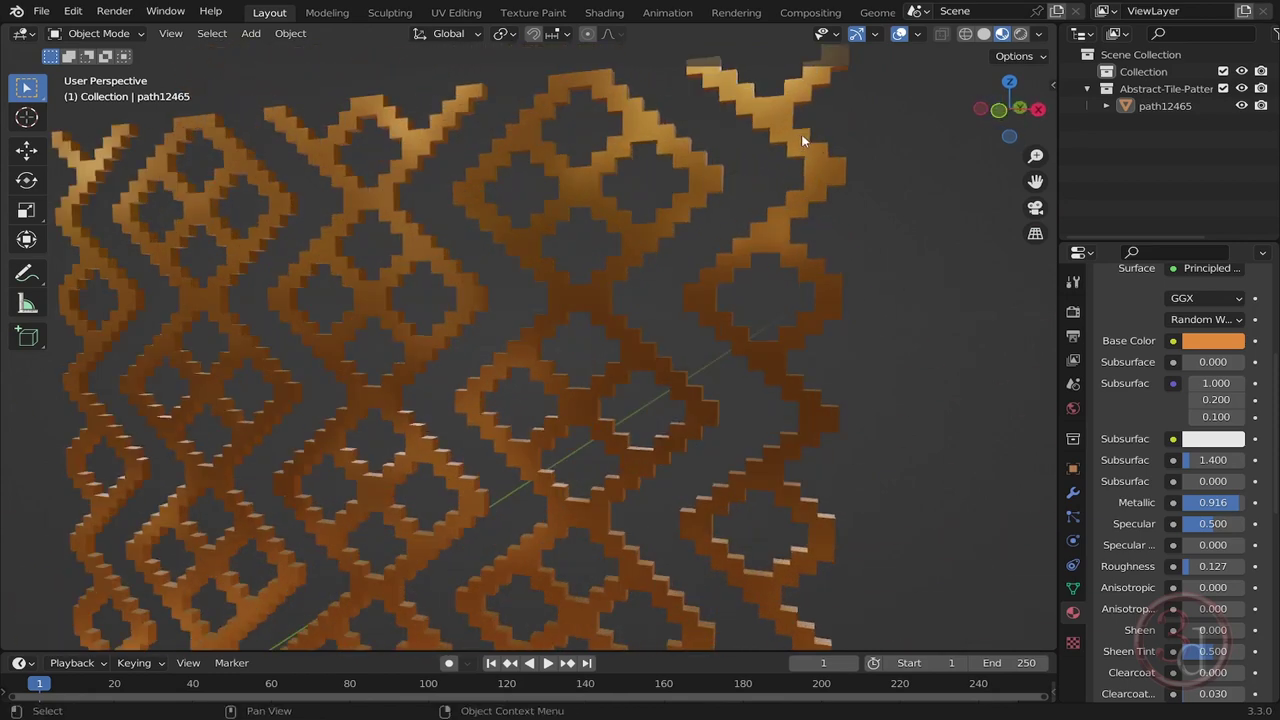
pyautogui.scroll(-3, 803, 141)
pyautogui.moveTo(803, 141); pyautogui.dragTo(874, 294, button='middle')
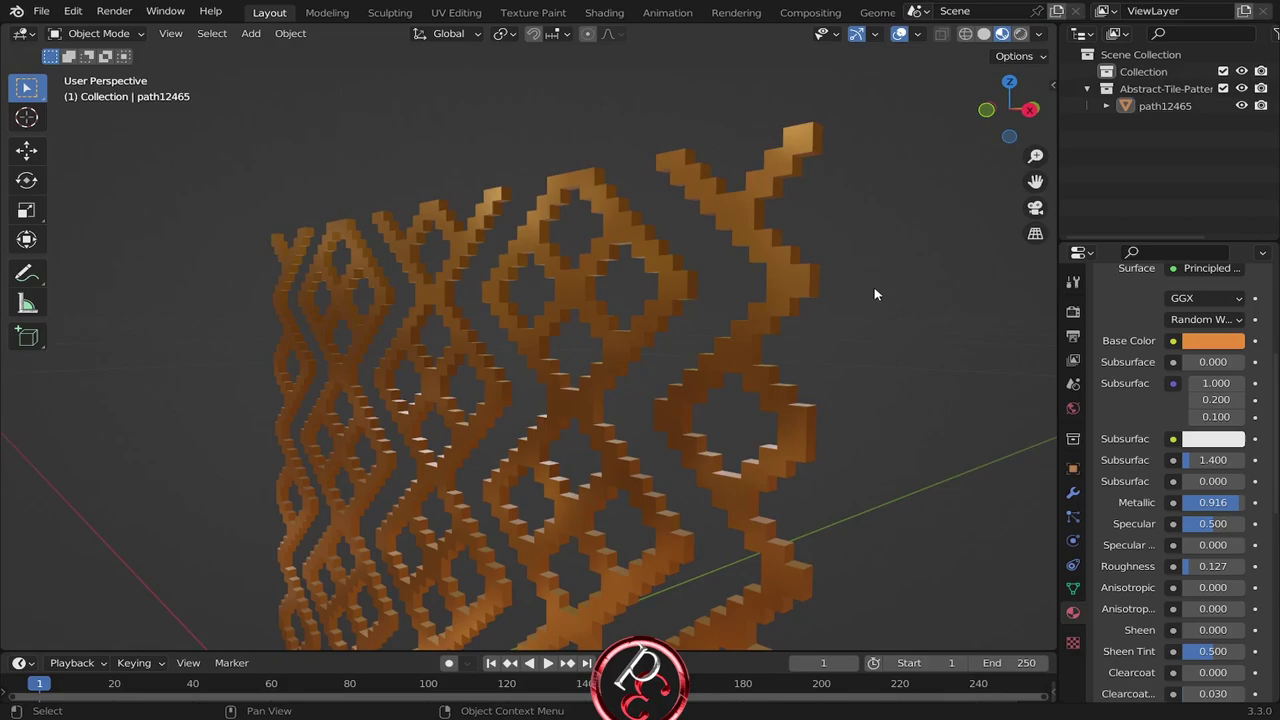
pyautogui.moveTo(866, 346); pyautogui.dragTo(740, 363, button='middle')
pyautogui.press('b')
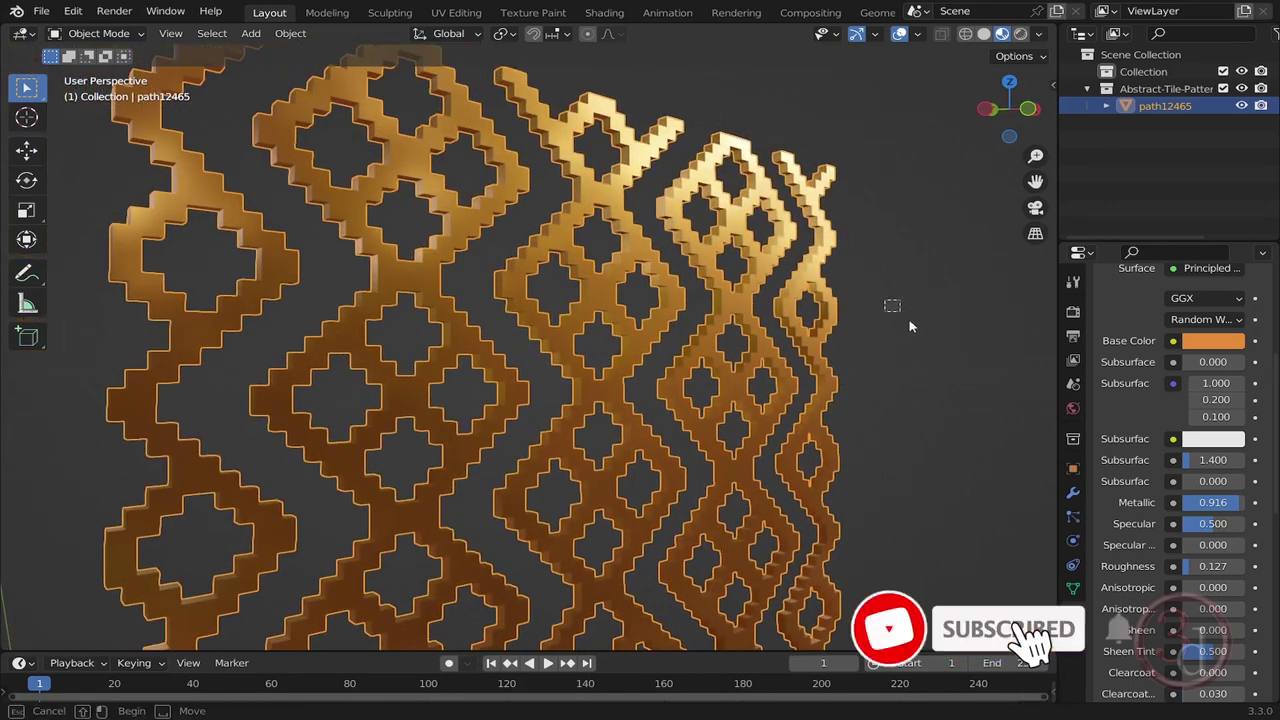
pyautogui.moveTo(910, 326); pyautogui.dragTo(743, 334, button='middle')
pyautogui.moveTo(757, 406)
pyautogui.mouseDown(button='middle')
pyautogui.moveTo(781, 311)
pyautogui.moveTo(784, 425)
pyautogui.moveTo(767, 429)
pyautogui.mouseUp(button='middle')
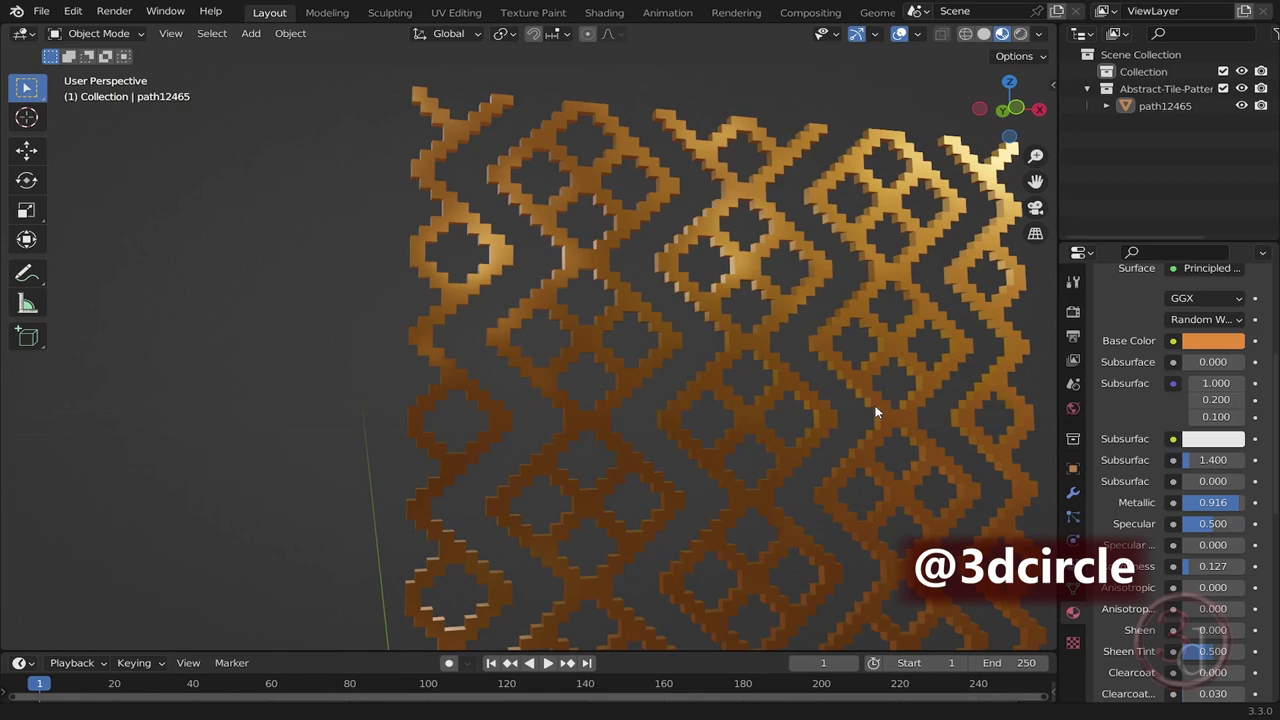
pyautogui.keyDown('shift'); pyautogui.moveTo(877, 408); pyautogui.dragTo(698, 386, button='middle'); pyautogui.keyUp('shift')
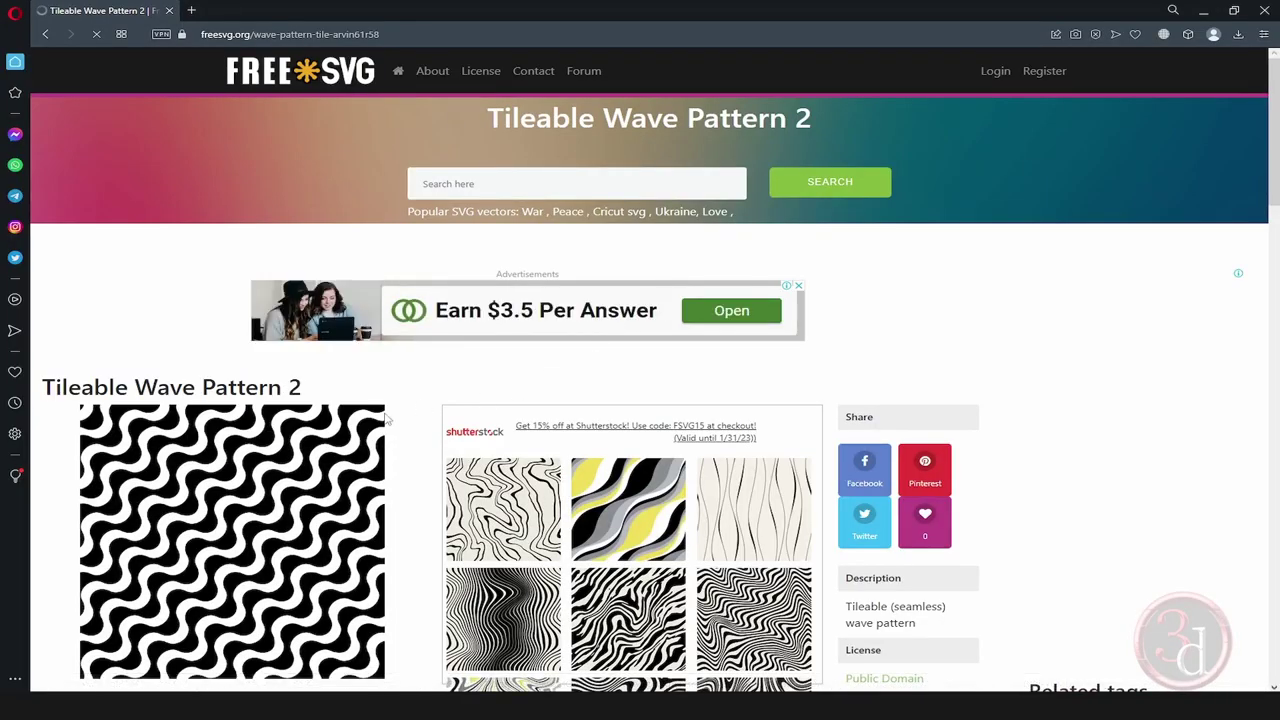
# Switch to the browser and look through the Tileable Wave Pattern 2 page on FreeSVG.
pyautogui.scroll(-1, 420, 388)
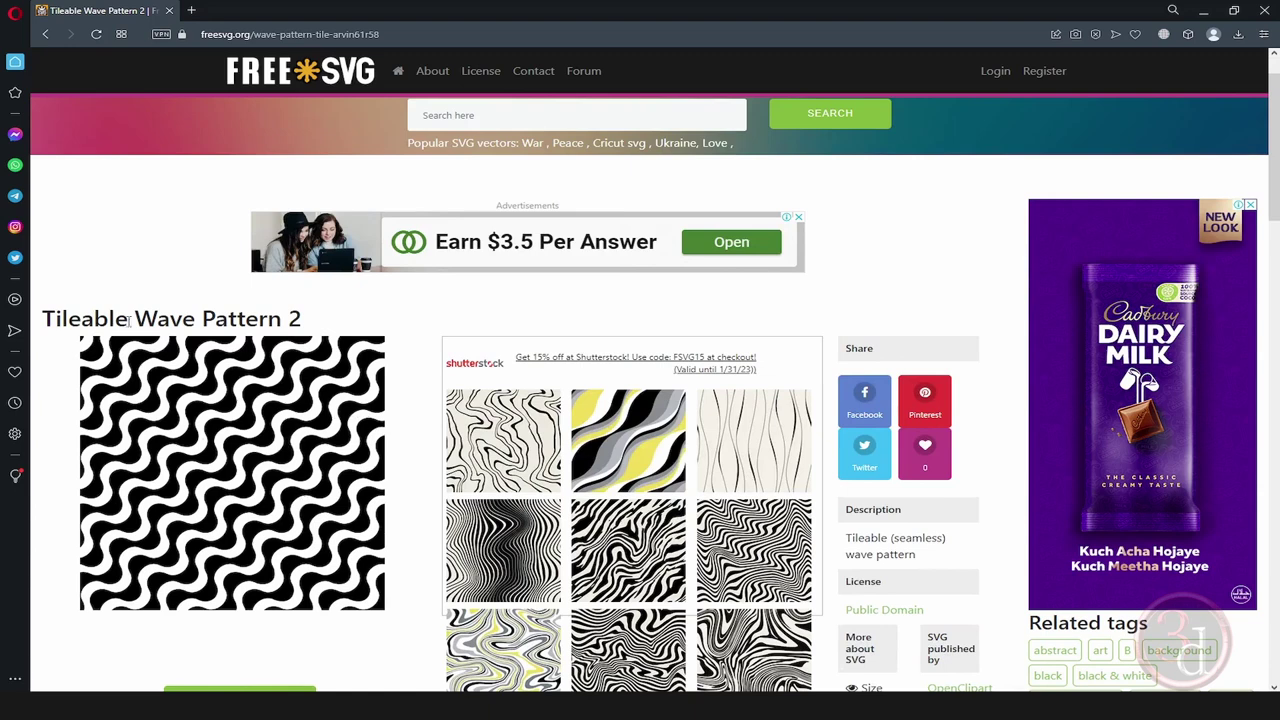
pyautogui.scroll(-3, 310, 487)
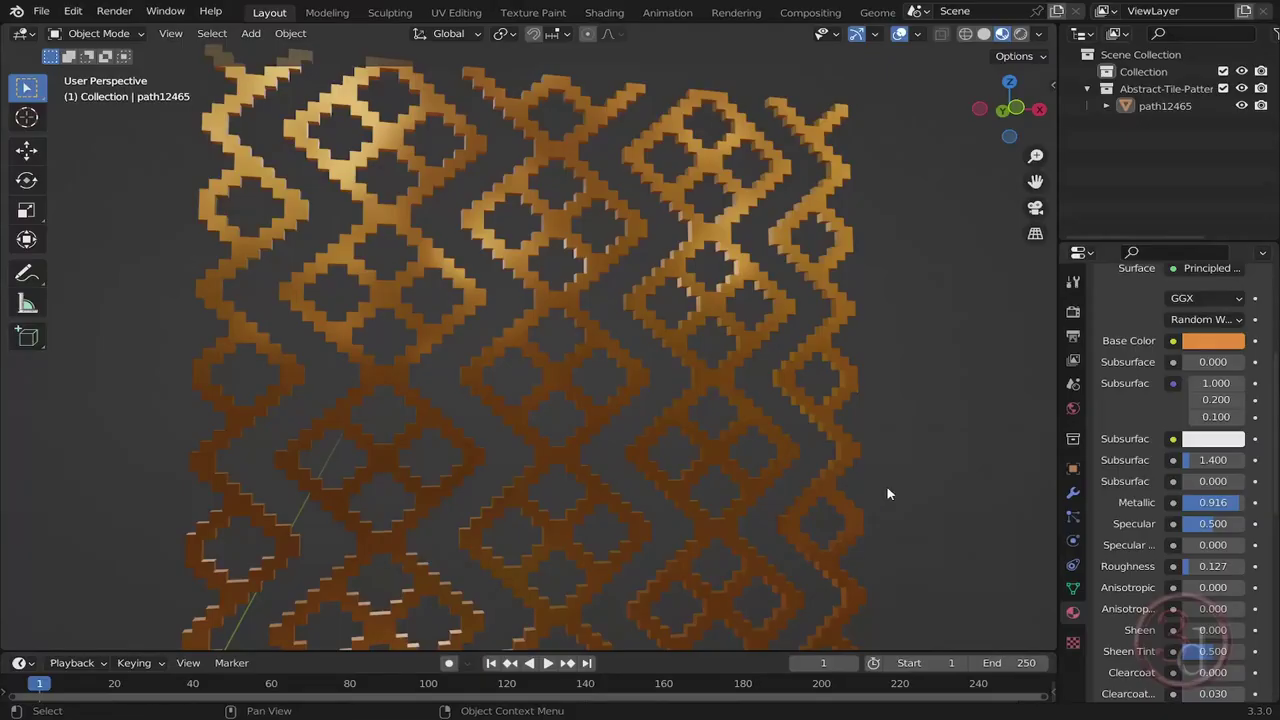
# Return to Blender and import the Wave-Pattern-tile SVG file into the scene.
pyautogui.scroll(-5, 854, 385)
pyautogui.moveTo(854, 385); pyautogui.dragTo(573, 345, button='middle')
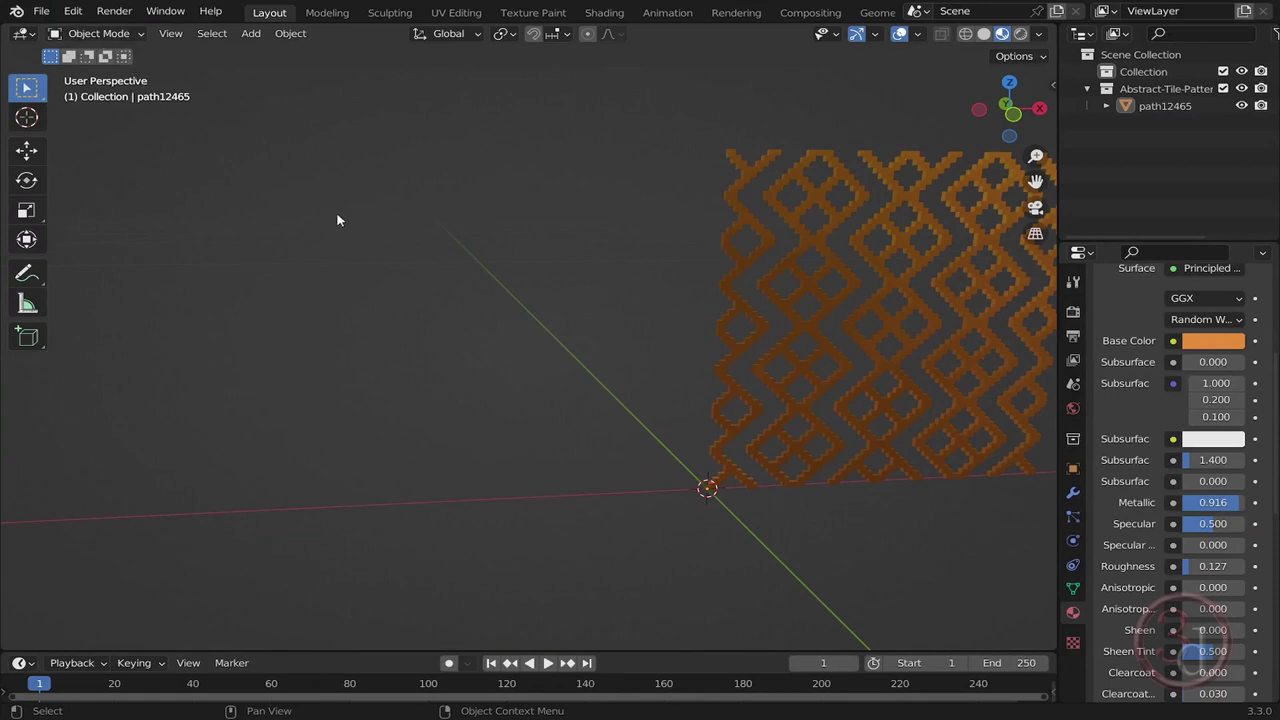
pyautogui.press('`')
pyautogui.click(343, 167)
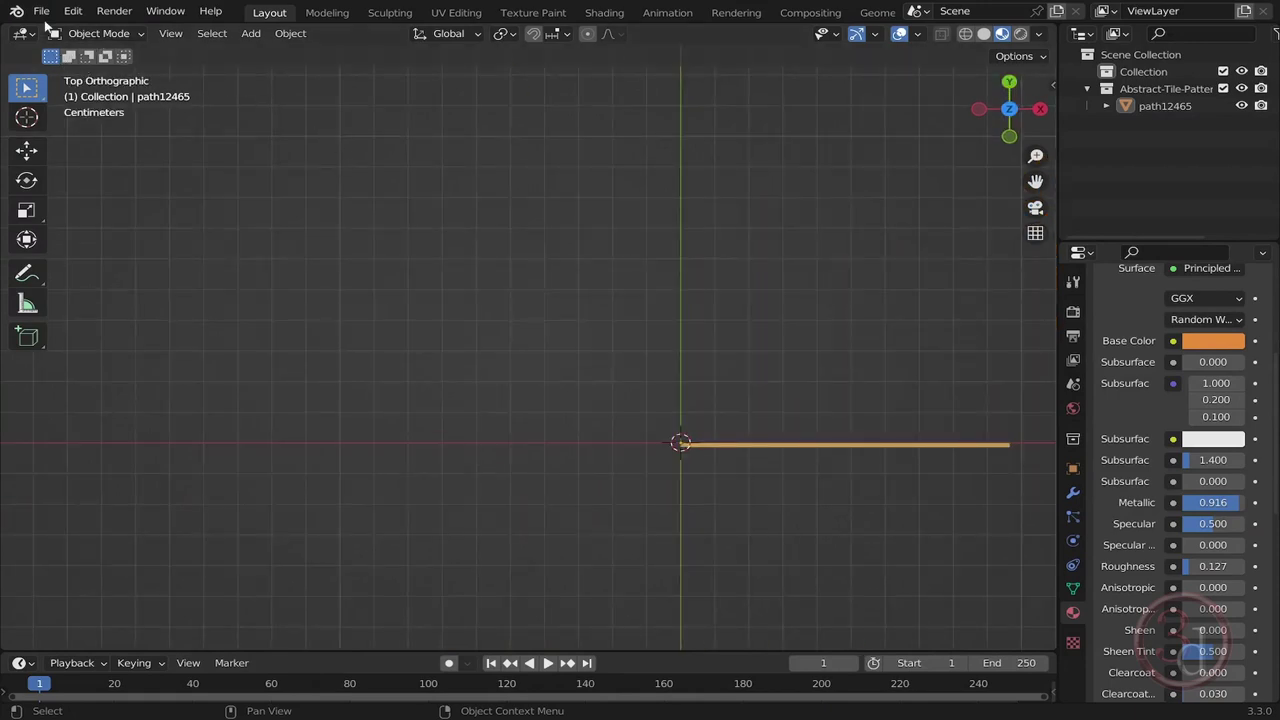
pyautogui.click(41, 12)
pyautogui.moveTo(94, 247)
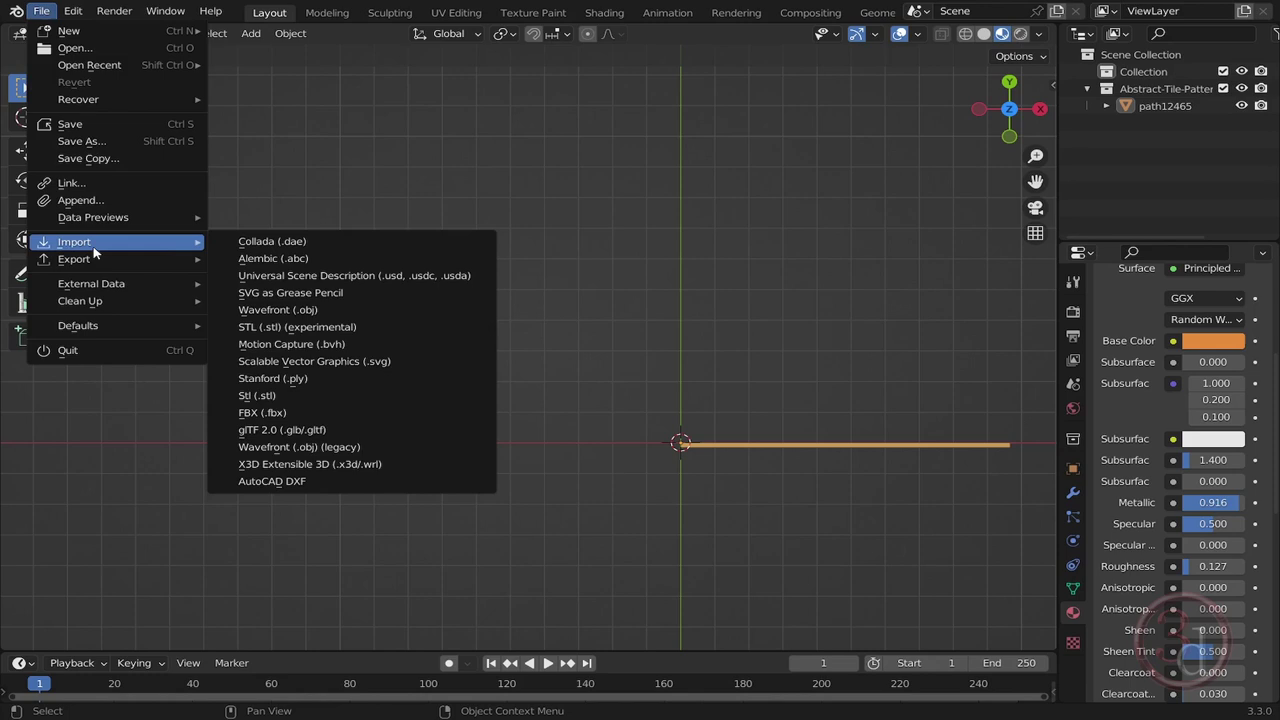
pyautogui.click(382, 362)
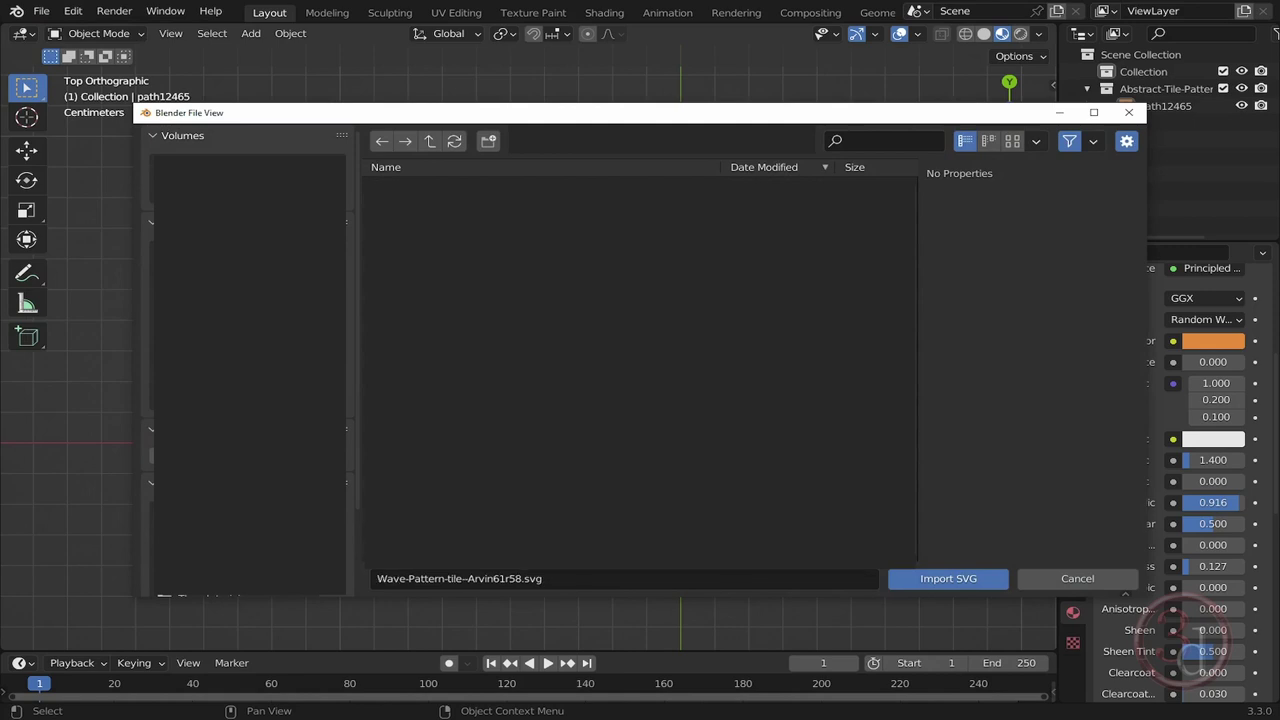
pyautogui.click(950, 581)
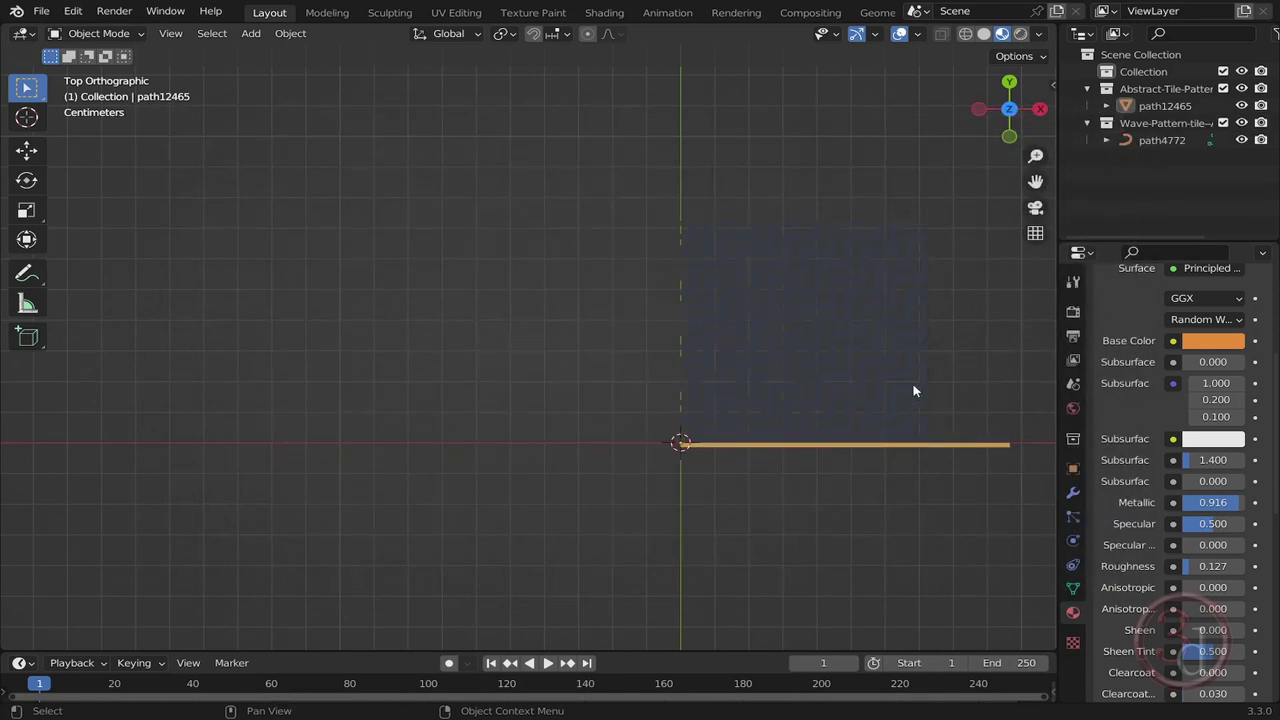
# Move the imported wave pattern curve about 8 cm in the negative X direction, clear of the upright tile pattern.
pyautogui.click(886, 311)
pyautogui.scroll(8, 949, 219)
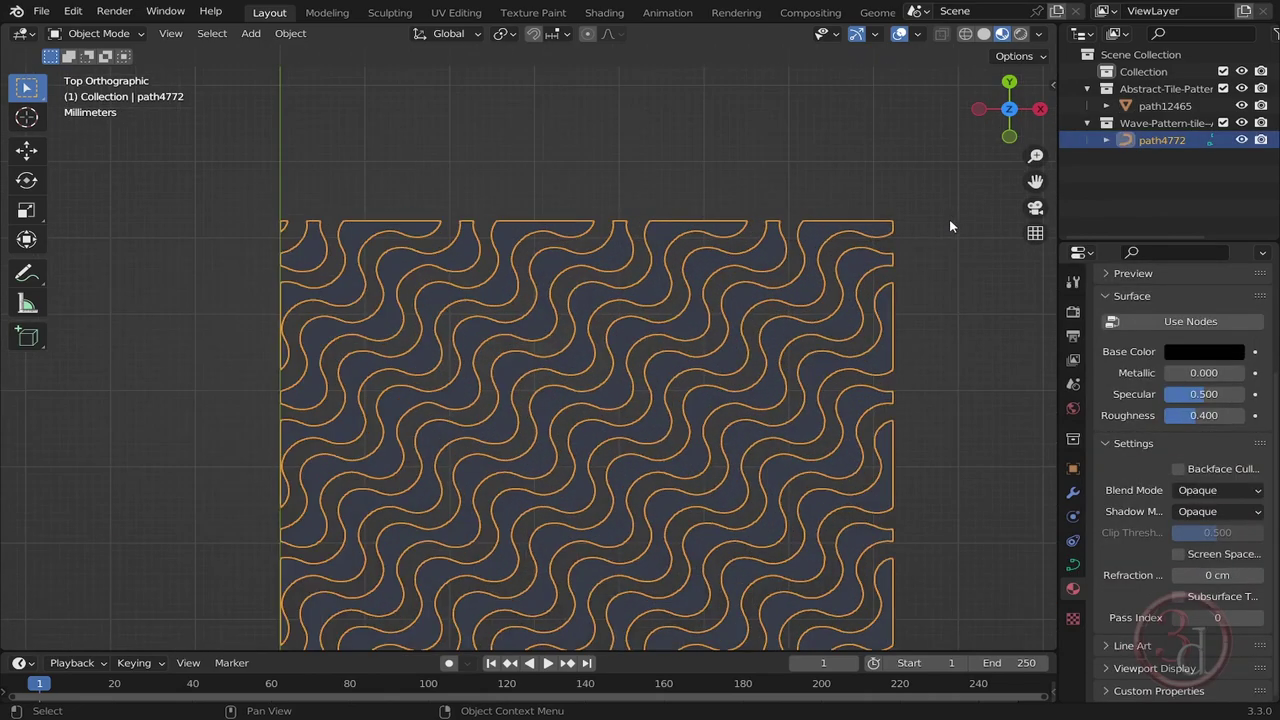
pyautogui.moveTo(926, 391); pyautogui.dragTo(797, 365, button='middle')
pyautogui.scroll(-5, 917, 446)
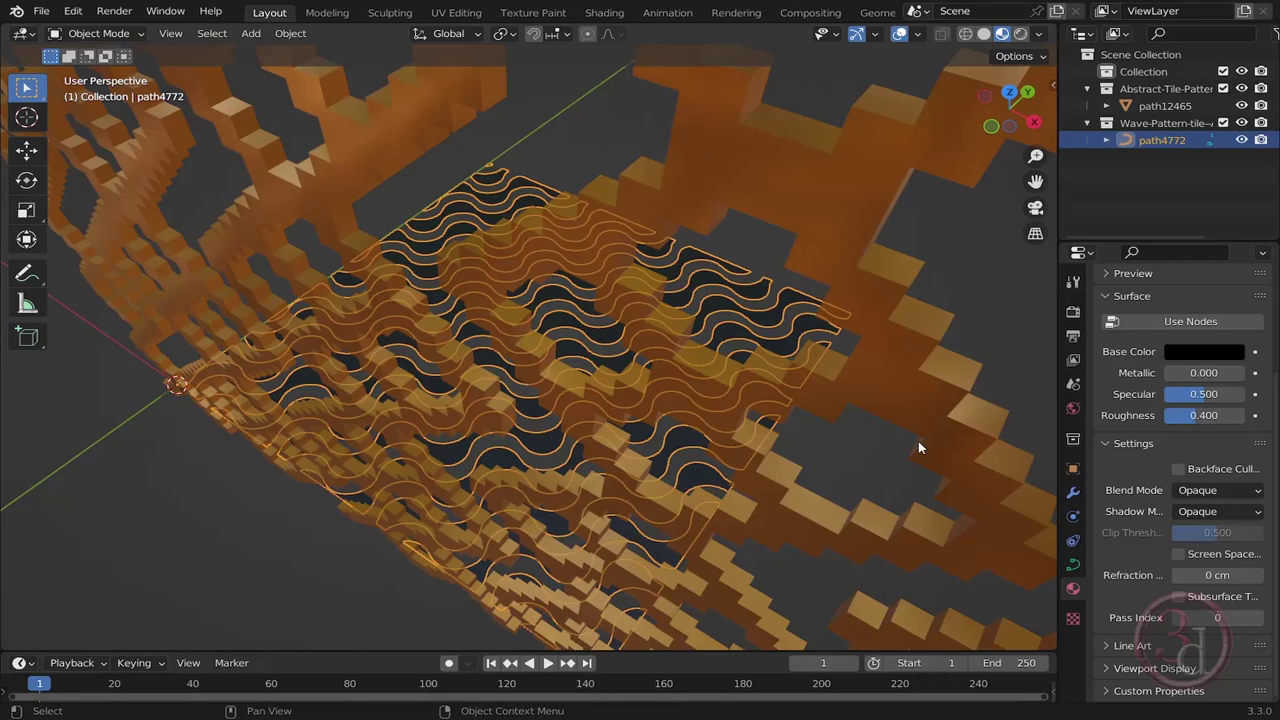
pyautogui.moveTo(917, 446); pyautogui.dragTo(929, 294, button='middle')
pyautogui.scroll(-4, 786, 343)
pyautogui.keyDown('shift'); pyautogui.moveTo(590, 395); pyautogui.dragTo(600, 395, button='middle'); pyautogui.keyUp('shift')
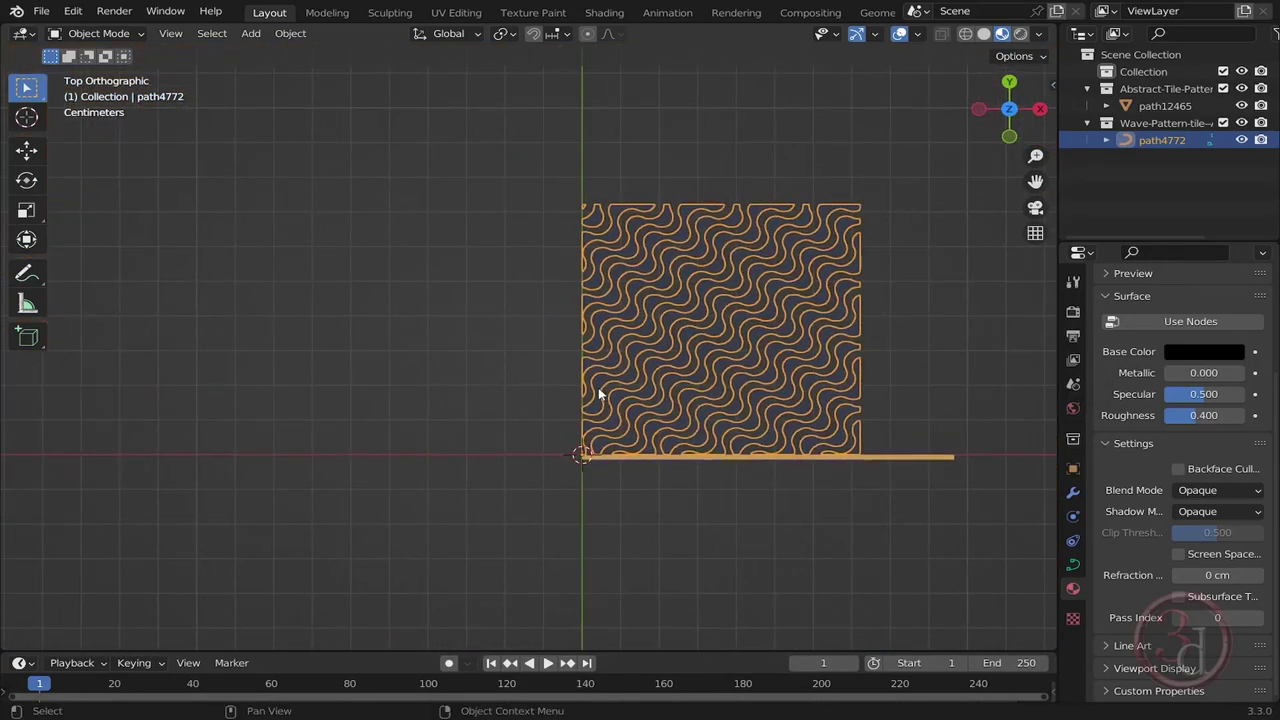
pyautogui.press('g')
pyautogui.press('x')
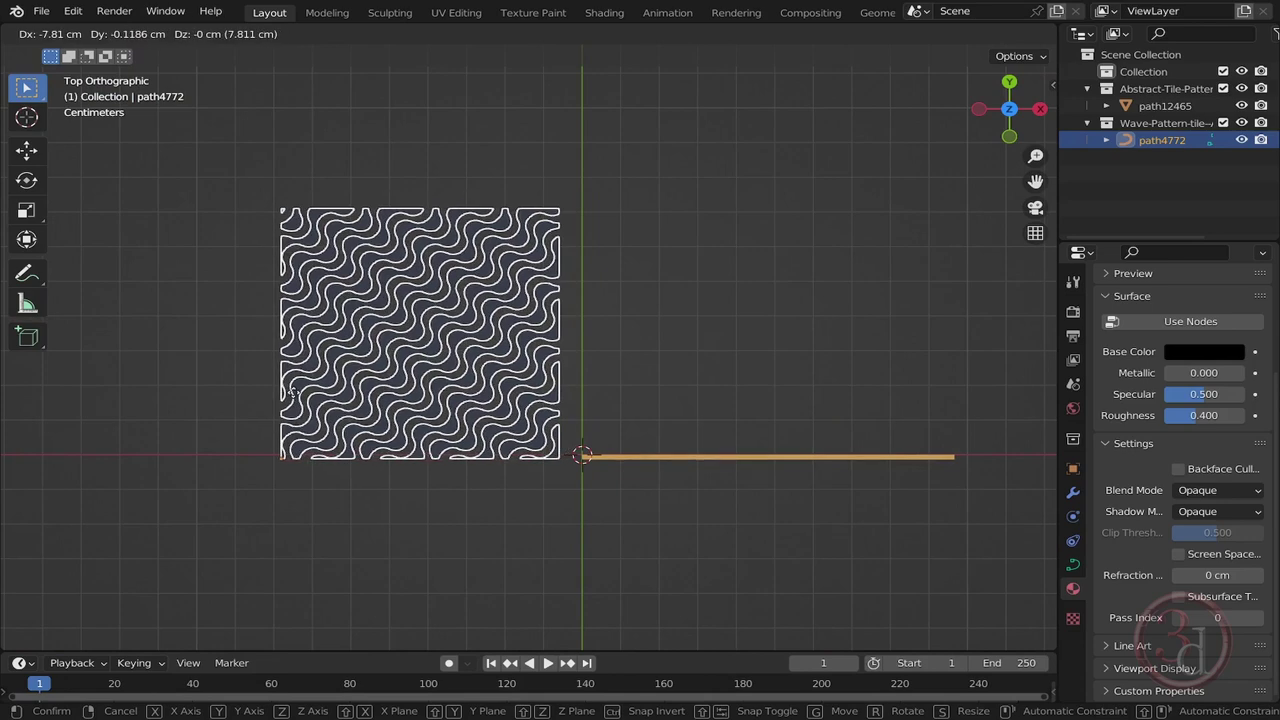
pyautogui.click(273, 396)
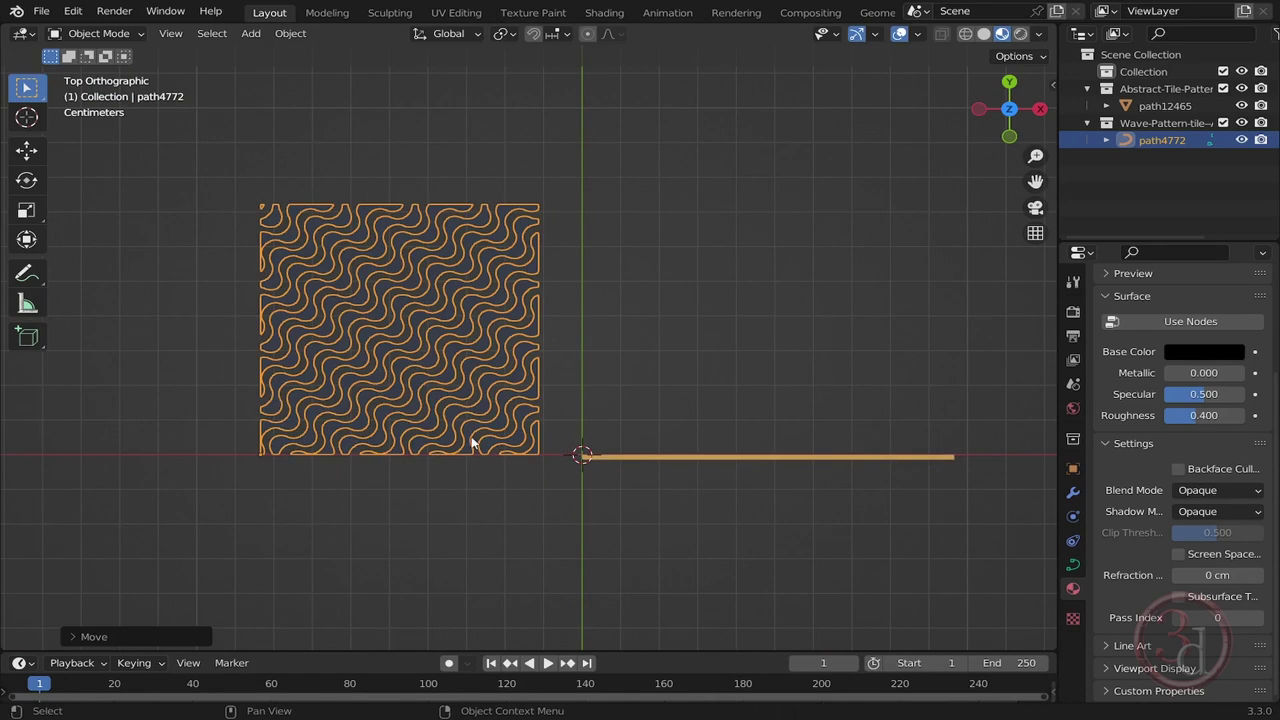
# Rotate the wave pattern curve 90 degrees about the global X axis so it stands beside the tile pattern.
pyautogui.press('r')
pyautogui.press('x')
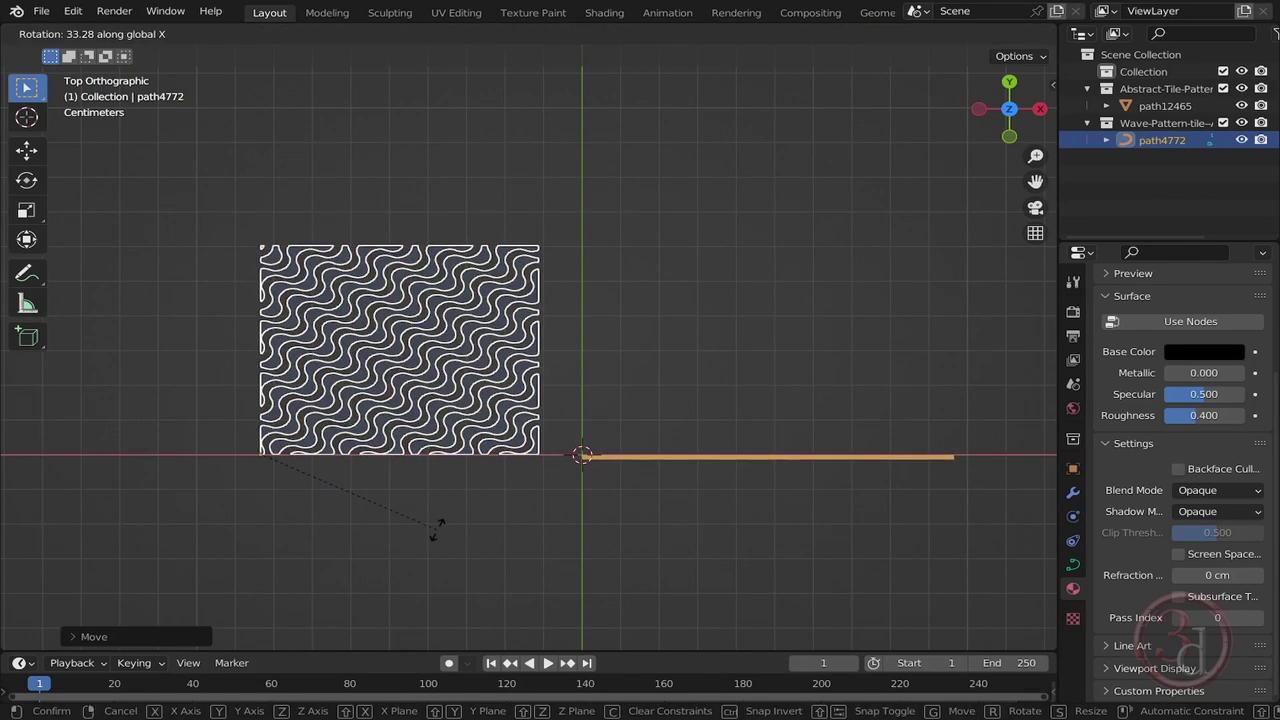
pyautogui.write('90')
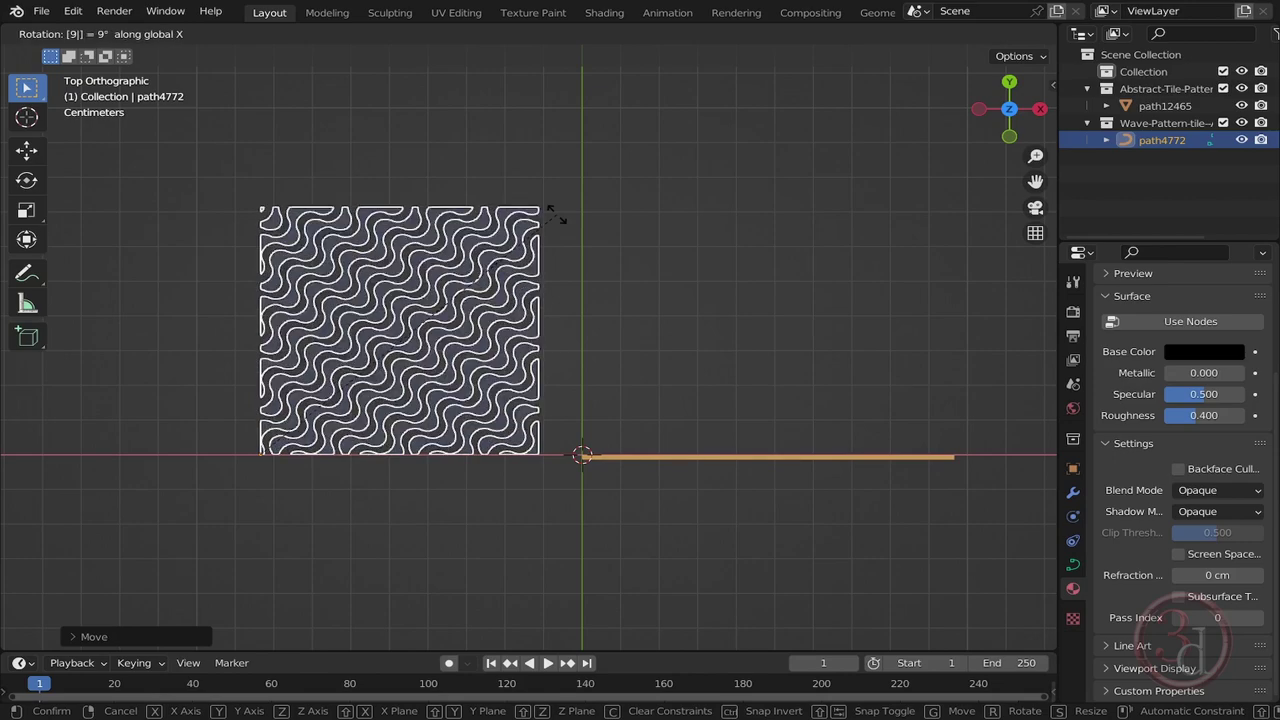
pyautogui.press('Return')
pyautogui.moveTo(606, 563); pyautogui.dragTo(657, 383, button='middle')
pyautogui.moveTo(535, 290); pyautogui.dragTo(637, 345, button='middle')
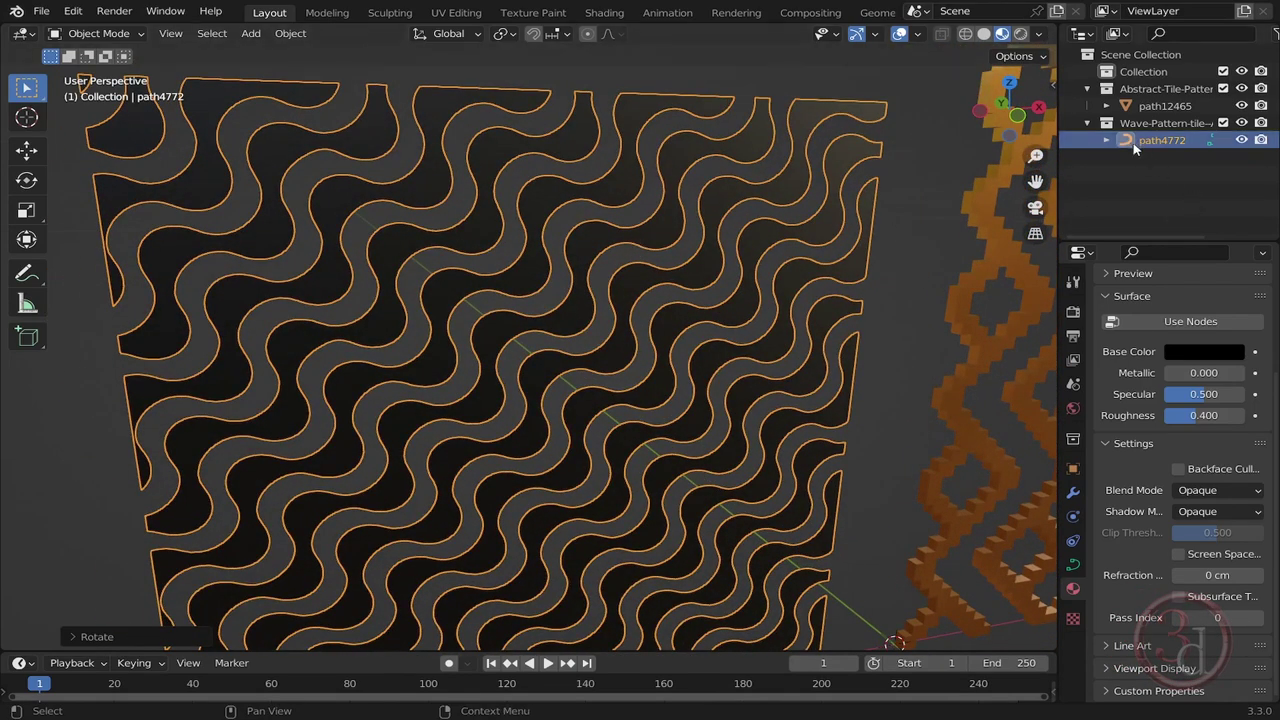
# Convert the upright wave pattern curve to a mesh.
pyautogui.rightClick(651, 218)
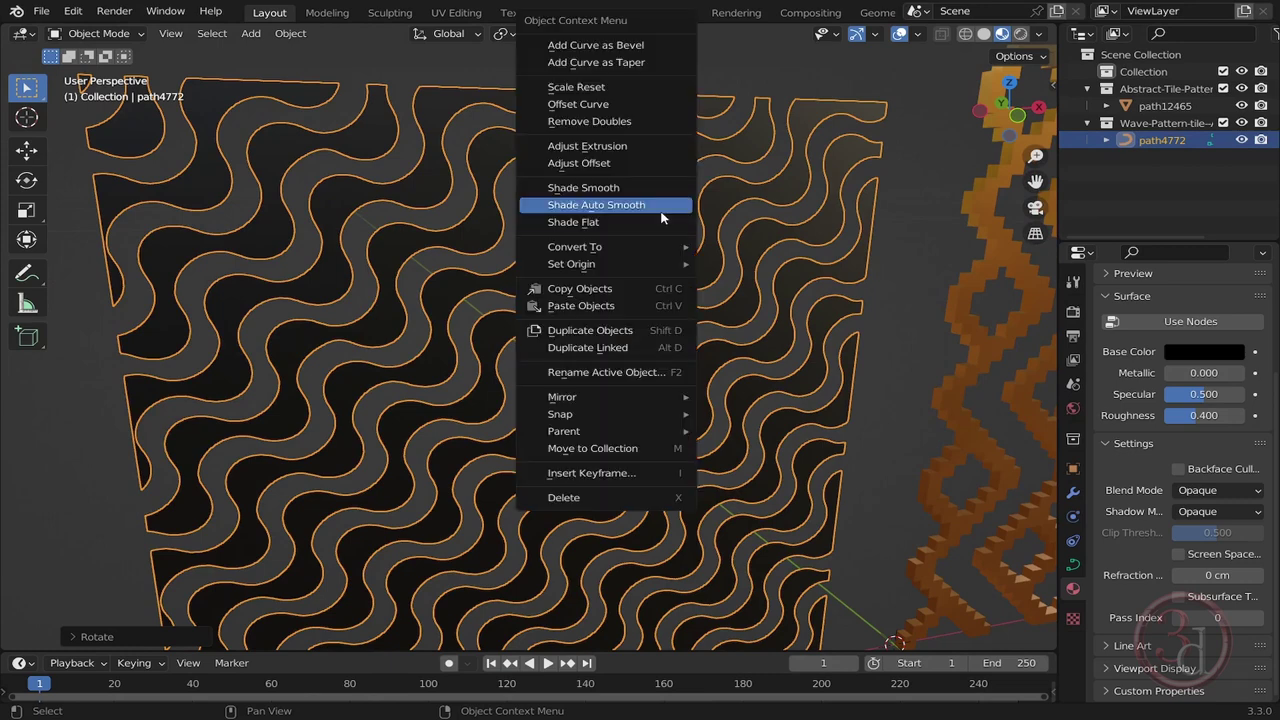
pyautogui.moveTo(646, 247)
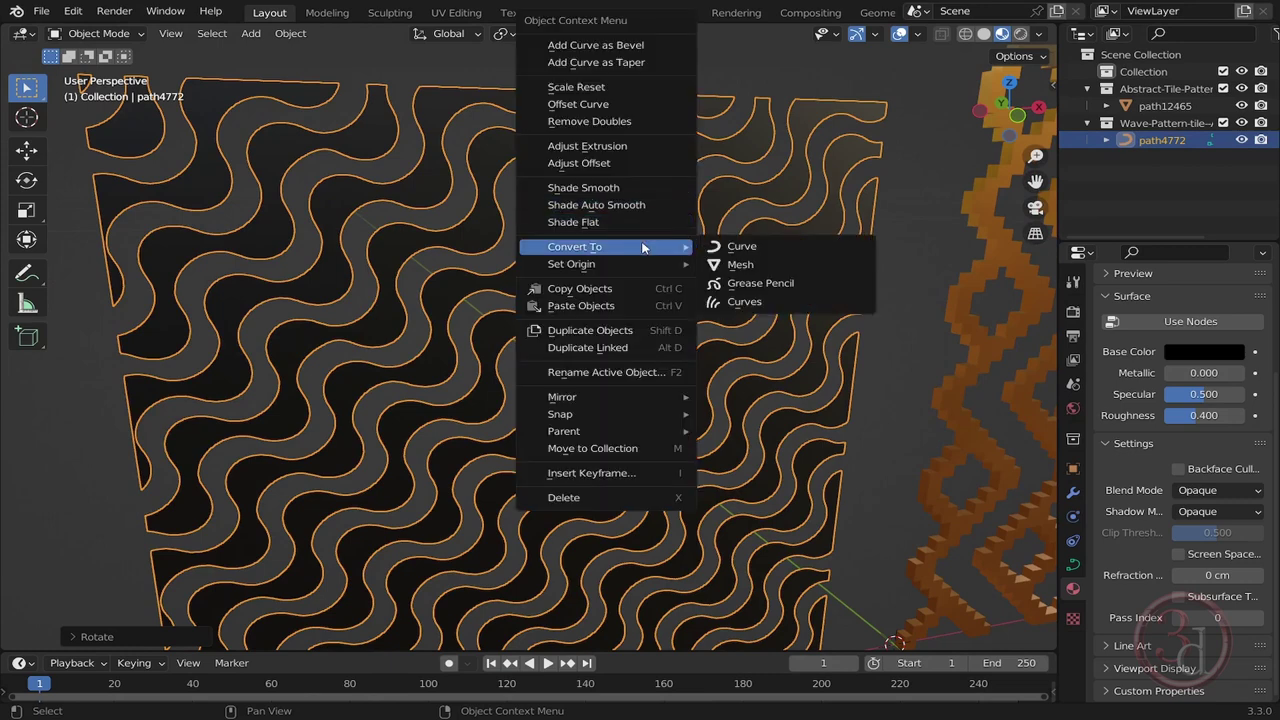
pyautogui.click(738, 265)
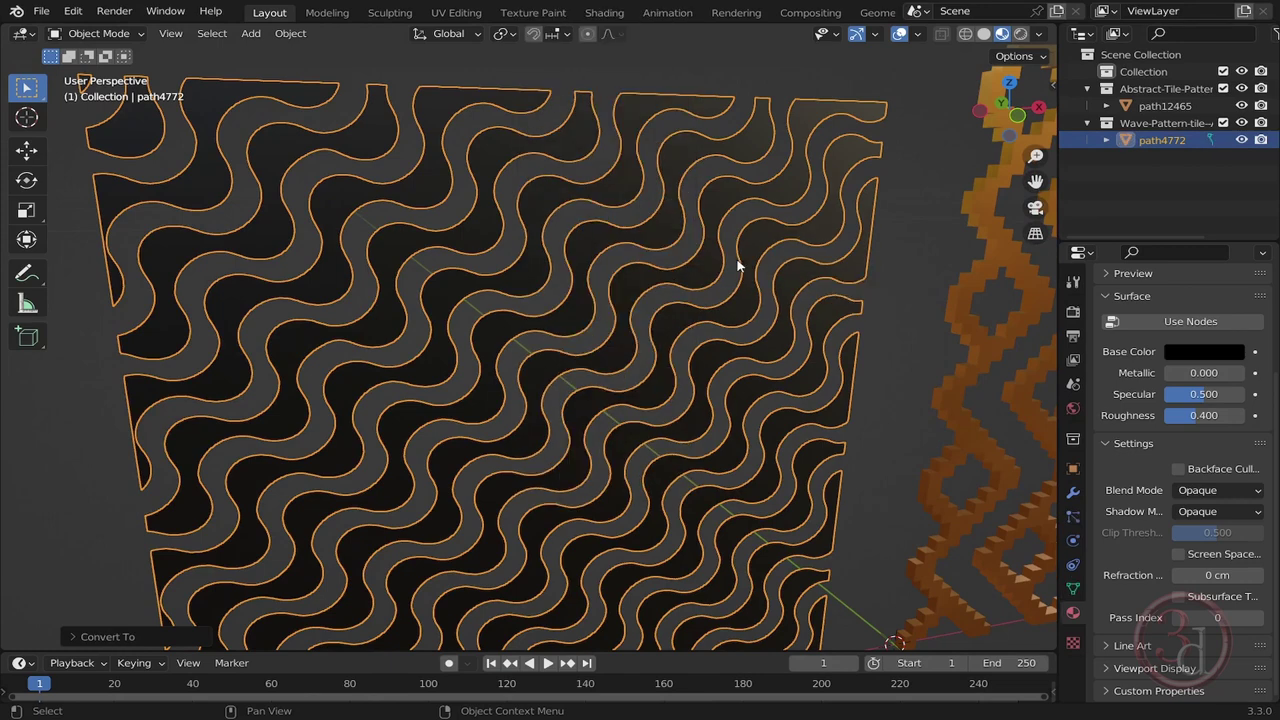
# Select all vertices of the wave mesh in Edit Mode and merge them by distance.
pyautogui.press('Tab')
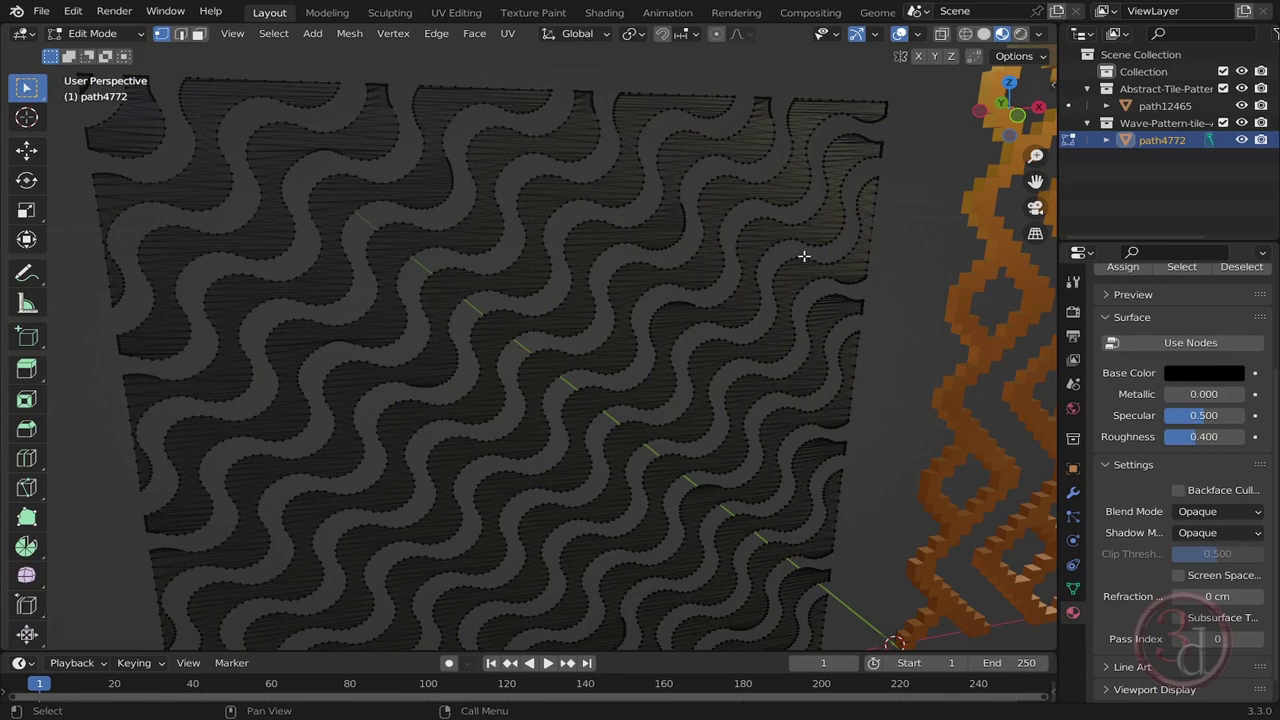
pyautogui.press('a')
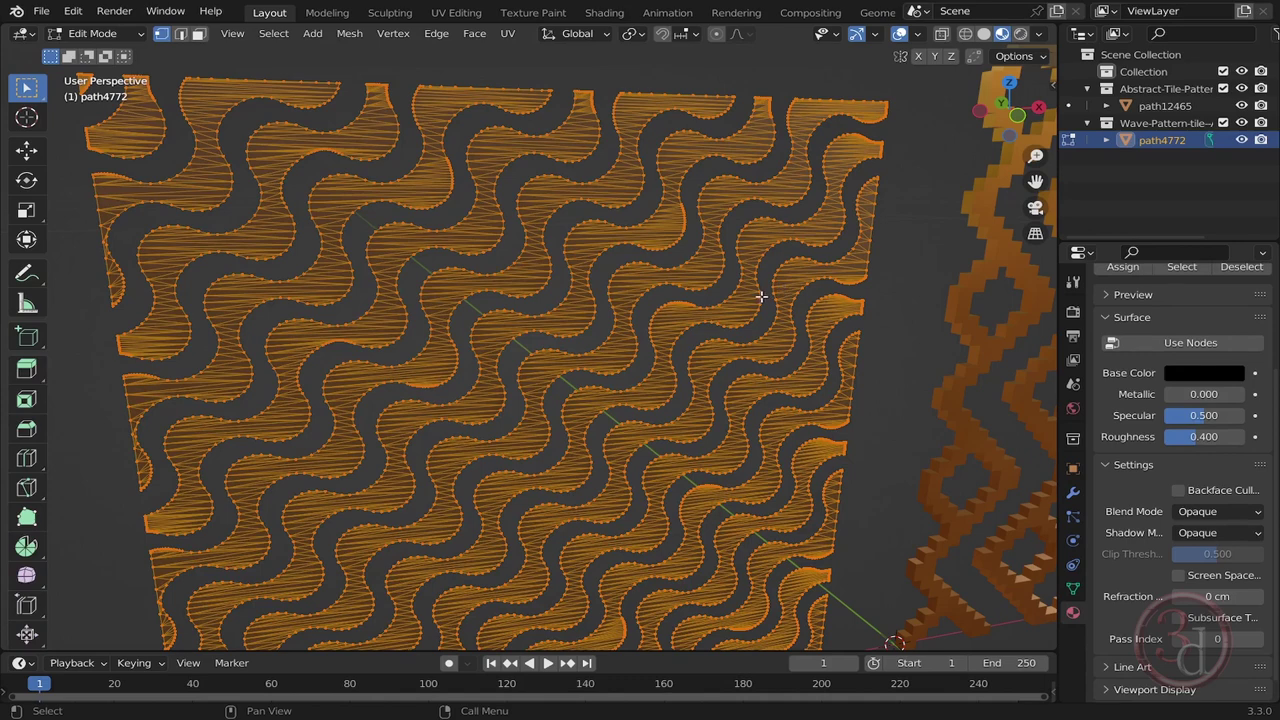
pyautogui.press('m')
pyautogui.click(354, 43)
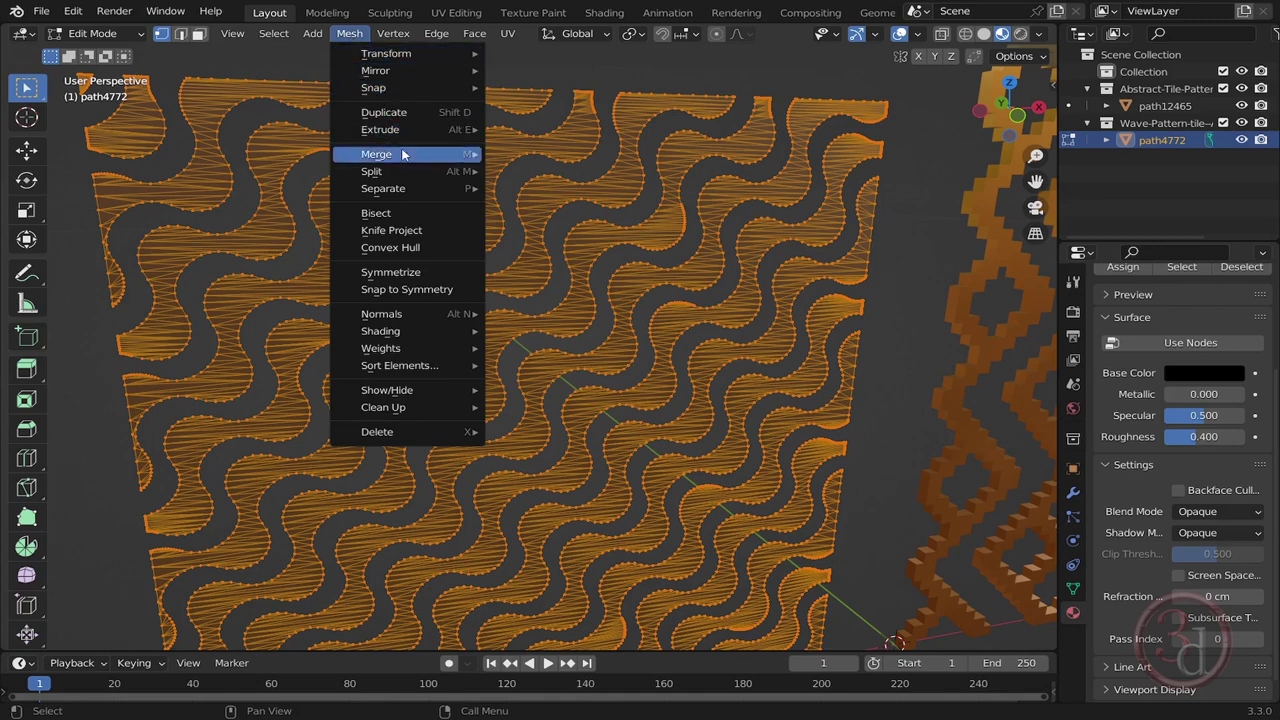
pyautogui.moveTo(404, 156)
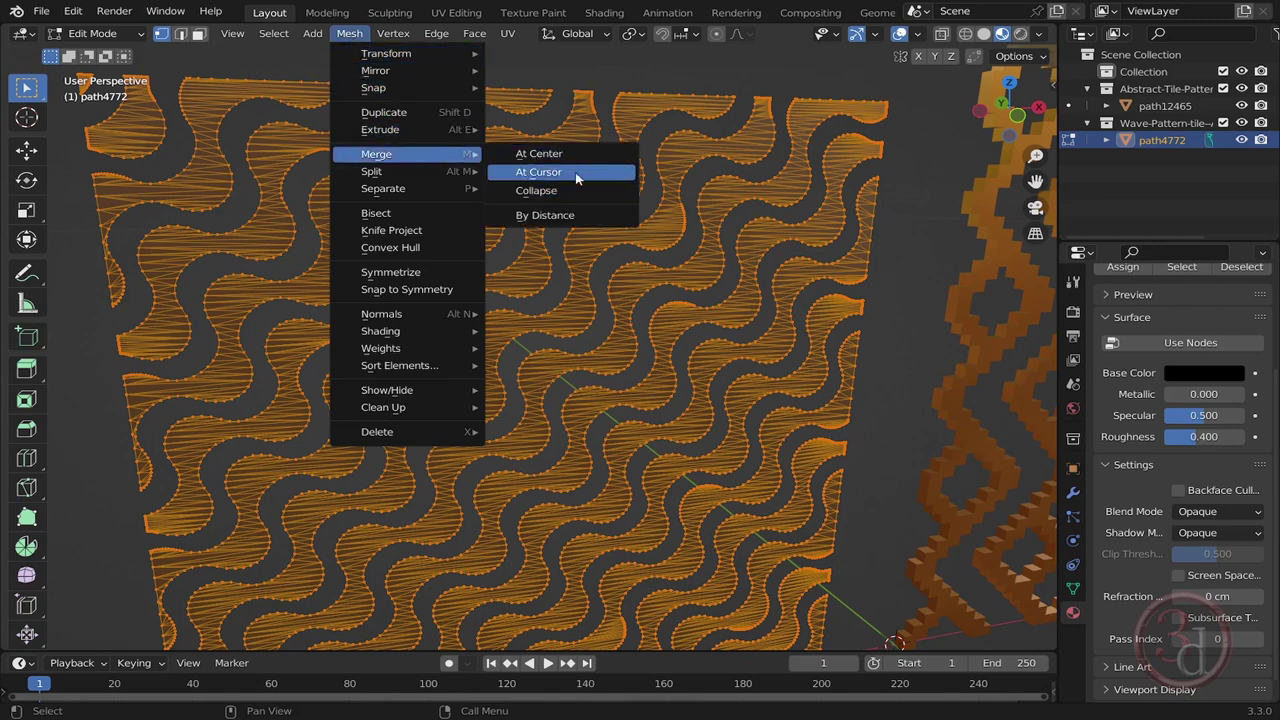
pyautogui.click(537, 219)
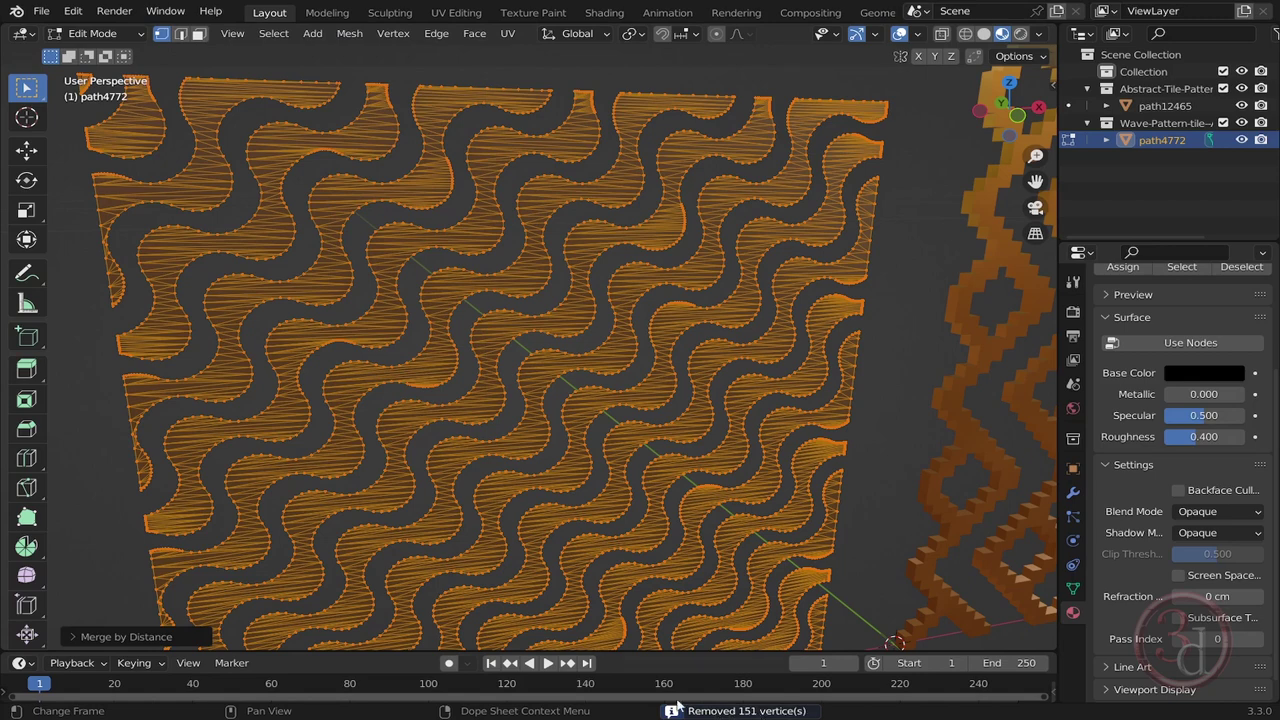
# Extrude the whole wave mesh slightly along its normal for thickness, and return to Object Mode.
pyautogui.moveTo(705, 391); pyautogui.dragTo(689, 297, button='middle')
pyautogui.scroll(2, 689, 297)
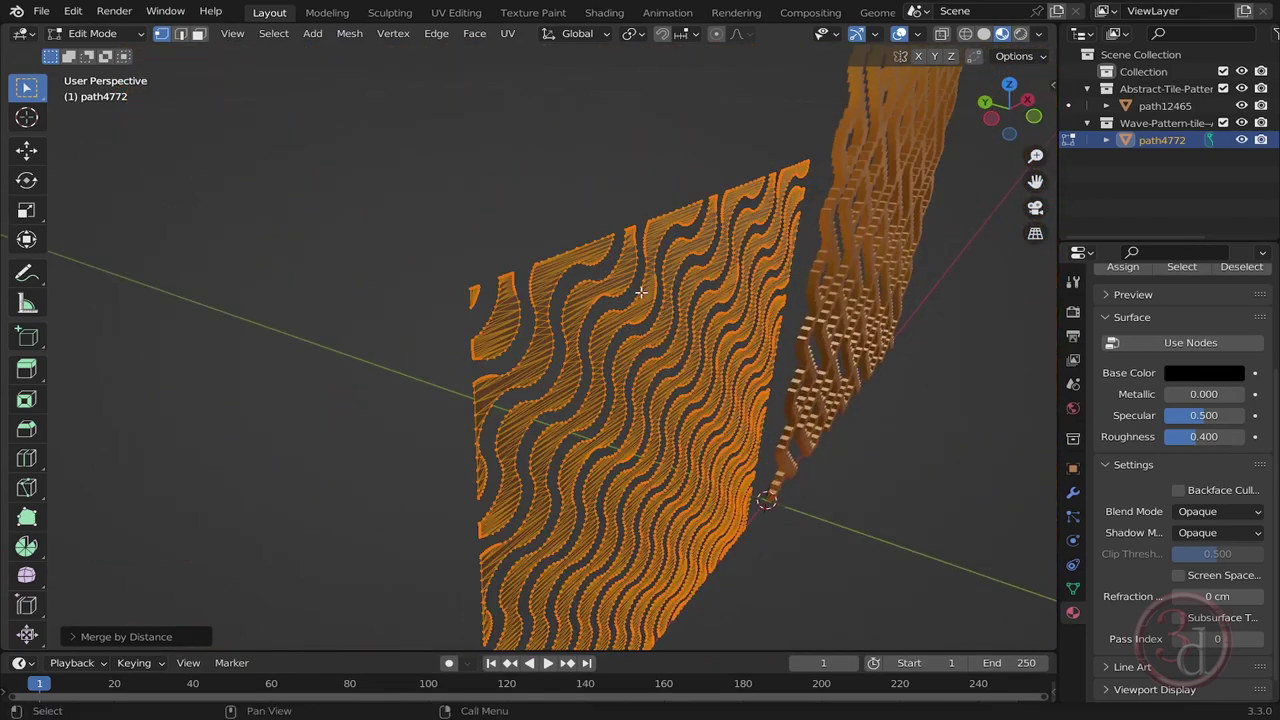
pyautogui.press('e')
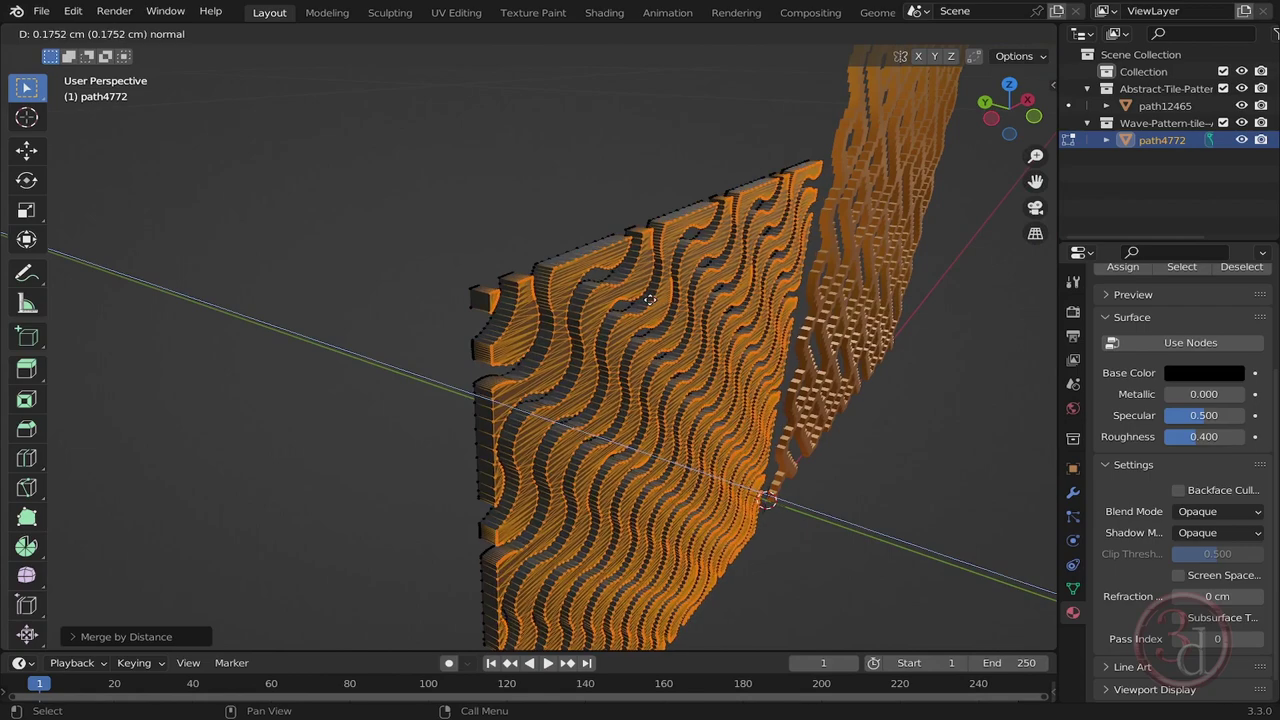
pyautogui.click(645, 300)
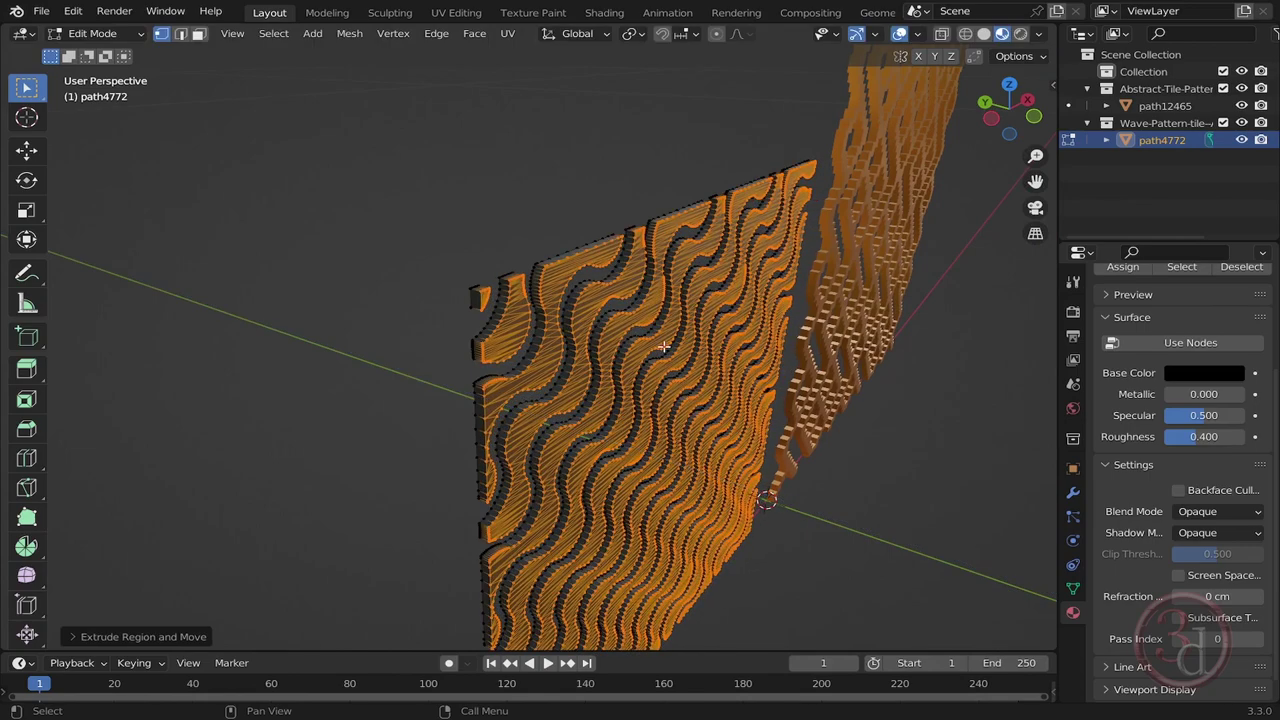
pyautogui.press('Tab')
pyautogui.moveTo(698, 408); pyautogui.dragTo(603, 382, button='middle')
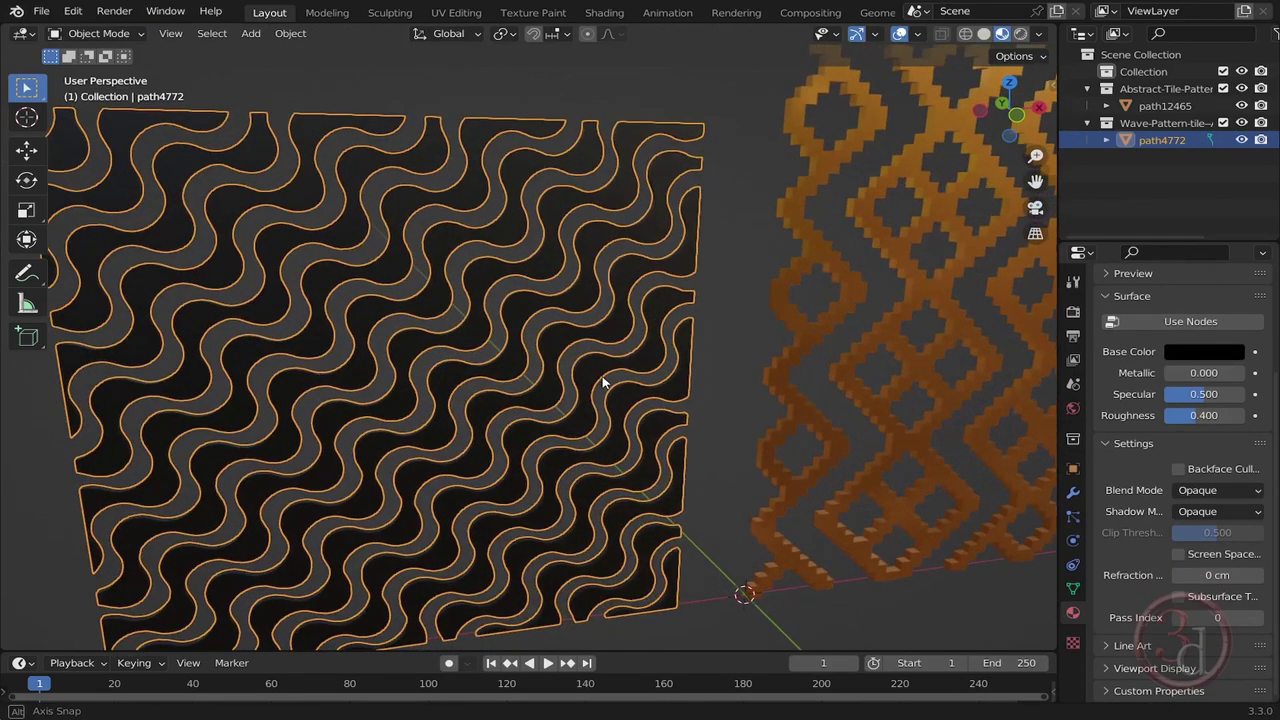
# Remove the imported SVGMat.003 material from the wave mesh and create a new material for it.
pyautogui.click(1073, 613)
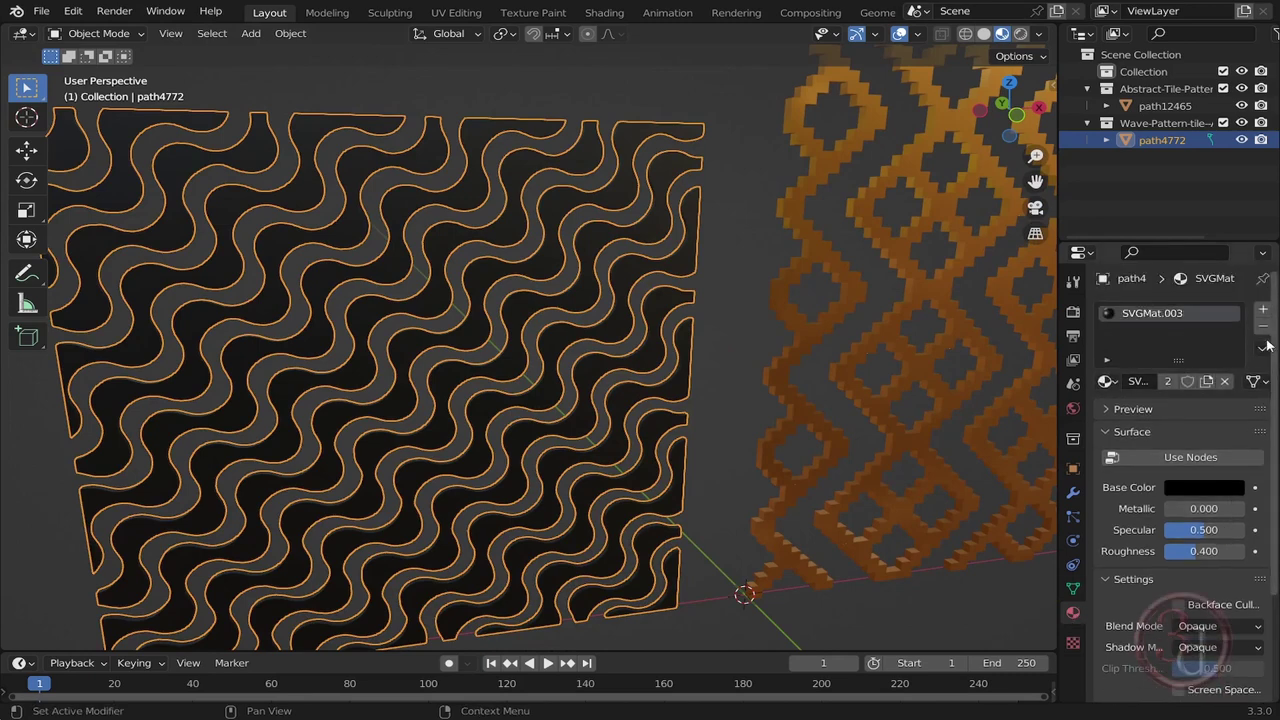
pyautogui.click(1262, 327)
pyautogui.click(1159, 381)
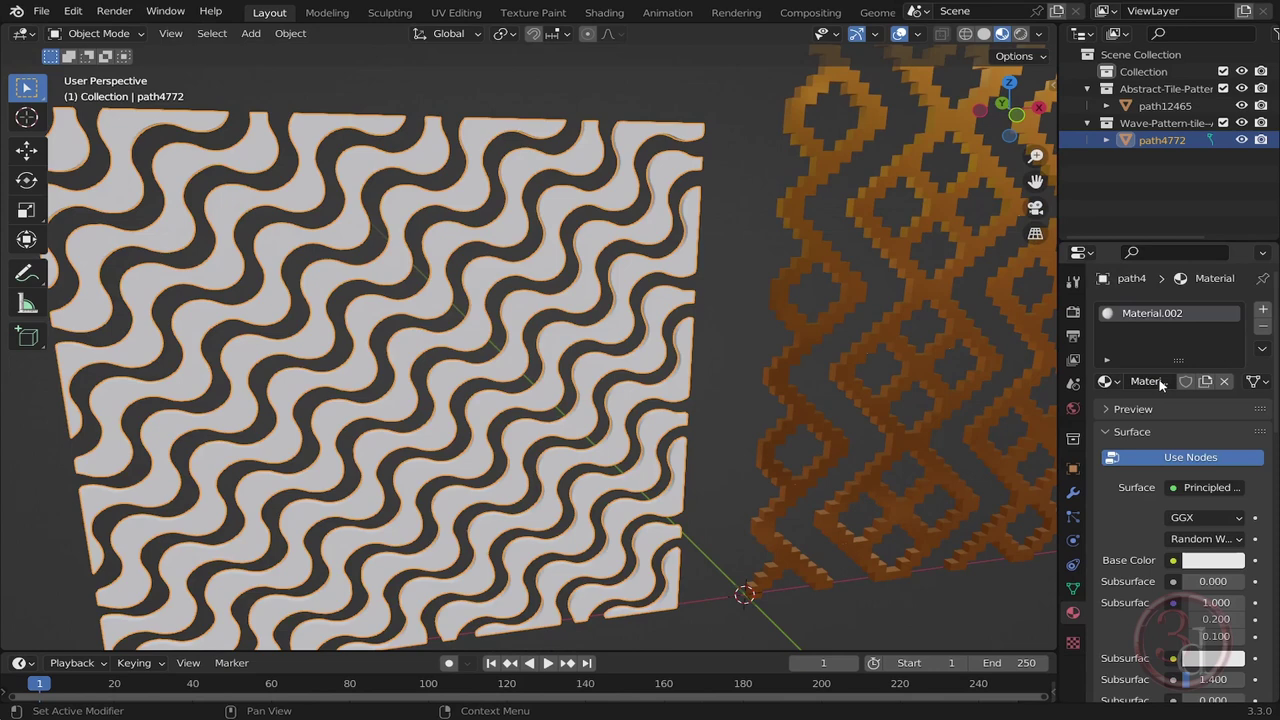
# Set the new material's base color to a darkened green with hue 0.305 and saturation 0.797.
pyautogui.click(1211, 561)
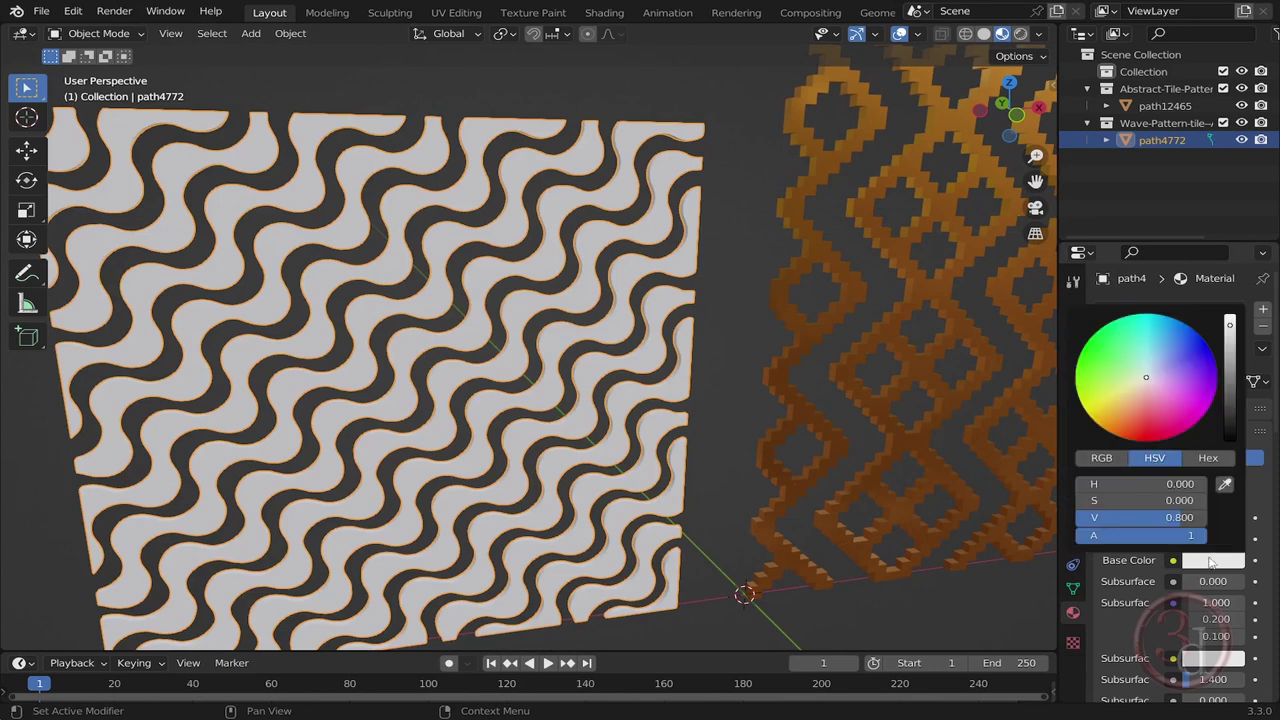
pyautogui.moveTo(1143, 374); pyautogui.dragTo(1117, 375)
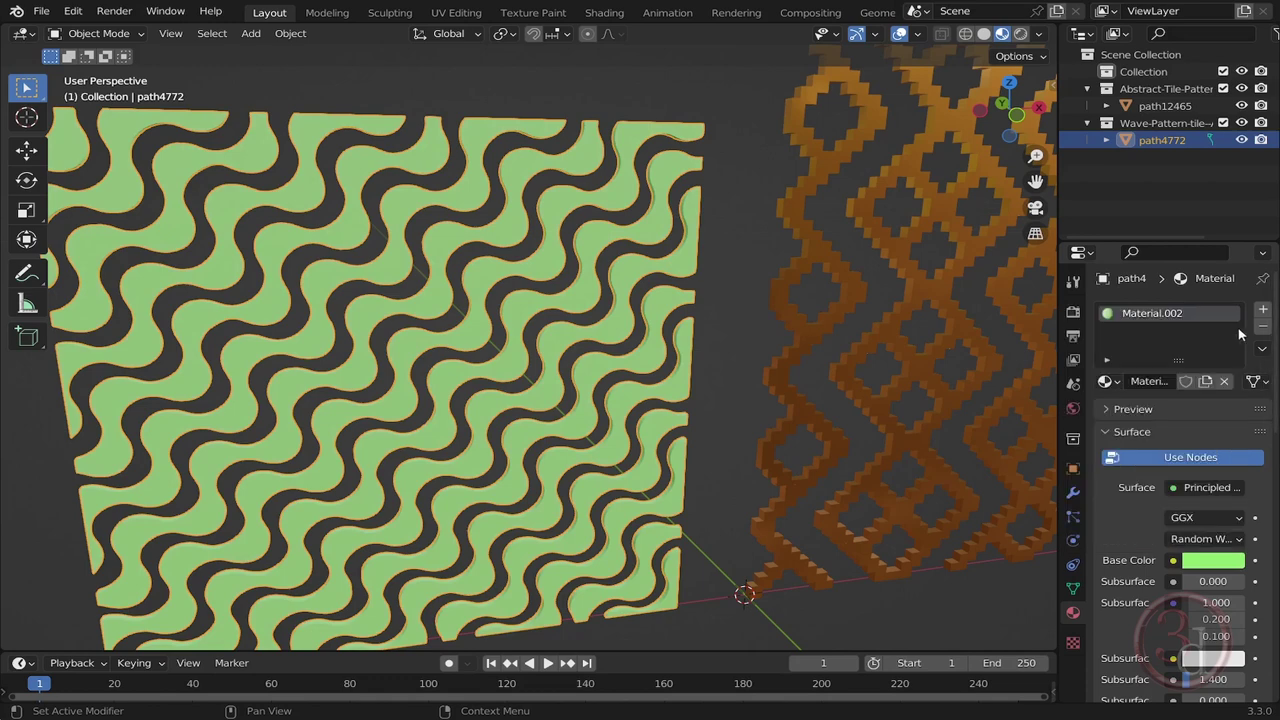
pyautogui.click(1222, 558)
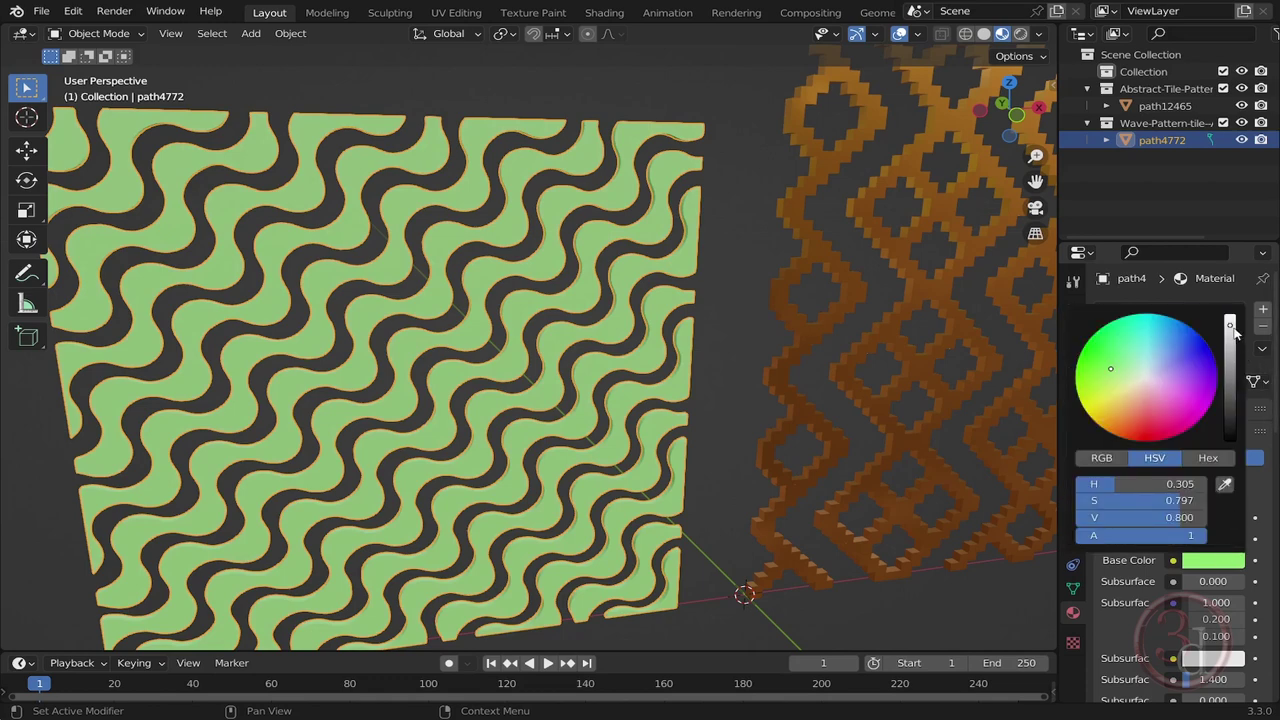
pyautogui.moveTo(1231, 327); pyautogui.dragTo(1231, 378)
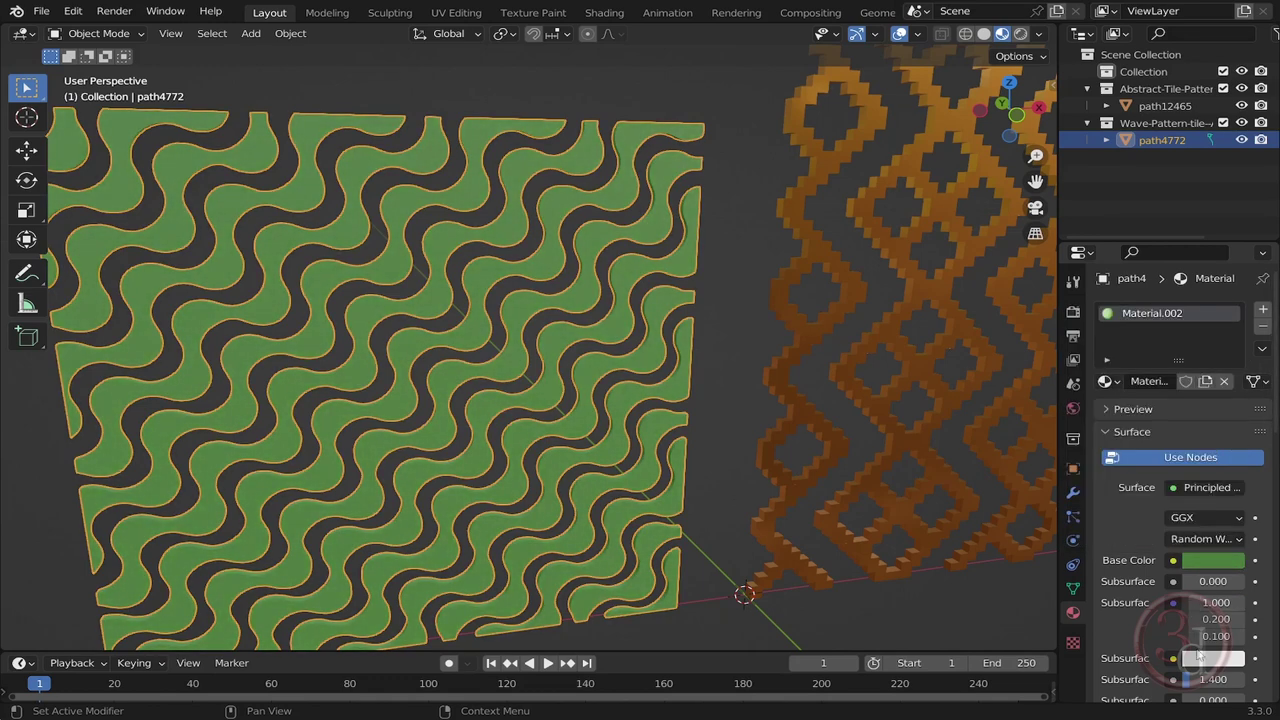
# Set the green material's Metallic to 0.277 and its Roughness to 0.102.
pyautogui.scroll(-5, 1200, 614)
pyautogui.moveTo(1200, 584); pyautogui.dragTo(1216, 584)
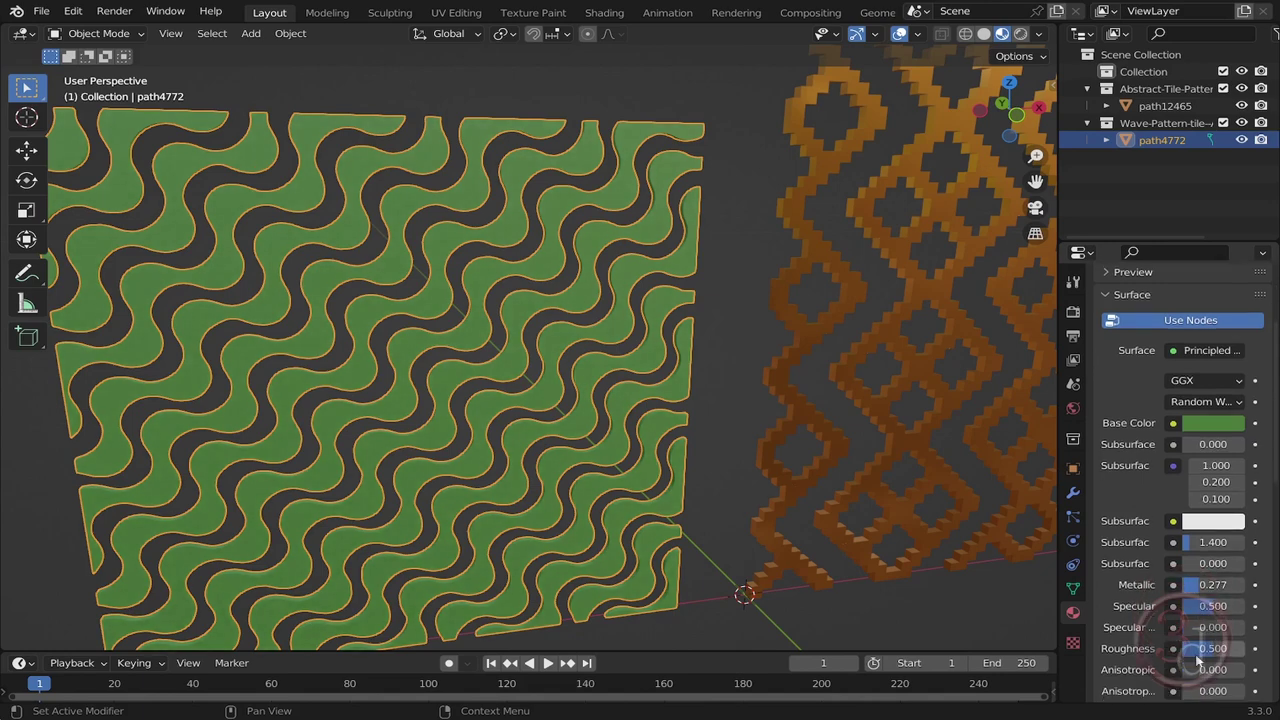
pyautogui.moveTo(1200, 648); pyautogui.dragTo(1178, 648)
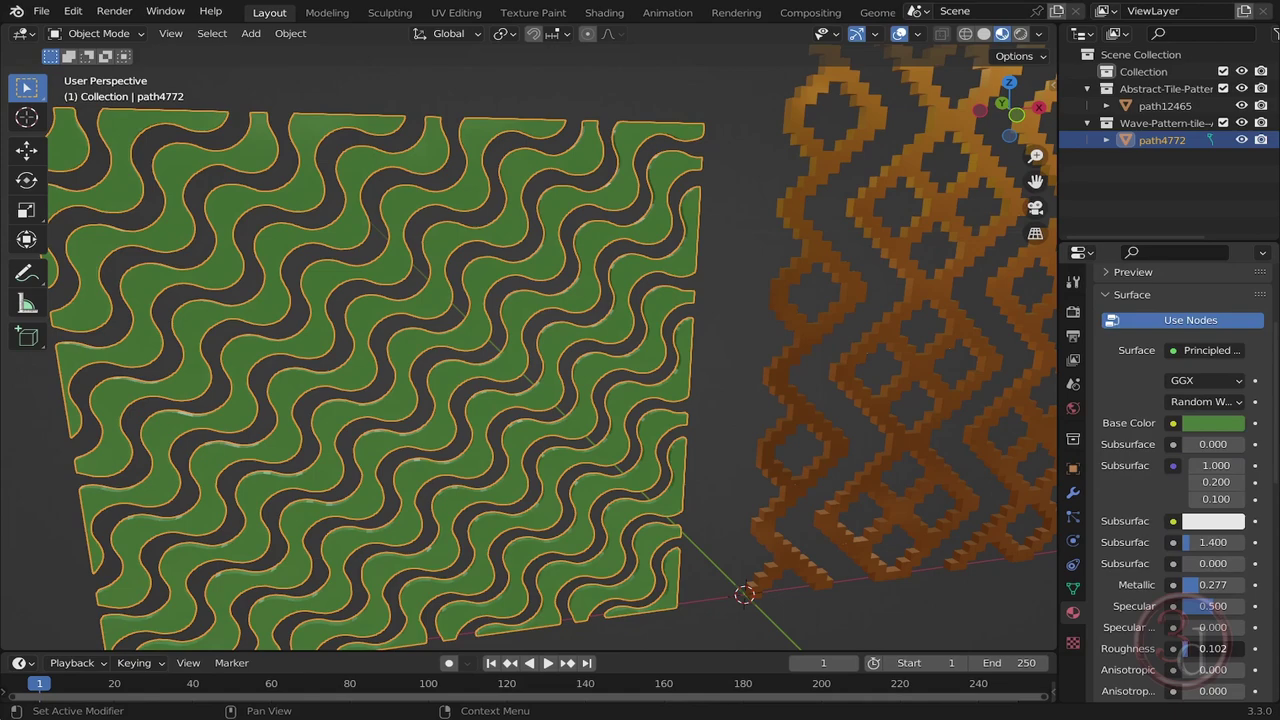
# Examine the green wave mesh from several angles and up close, checking the shading of its curved side walls.
pyautogui.moveTo(586, 414); pyautogui.dragTo(760, 538, button='middle')
pyautogui.click(784, 617)
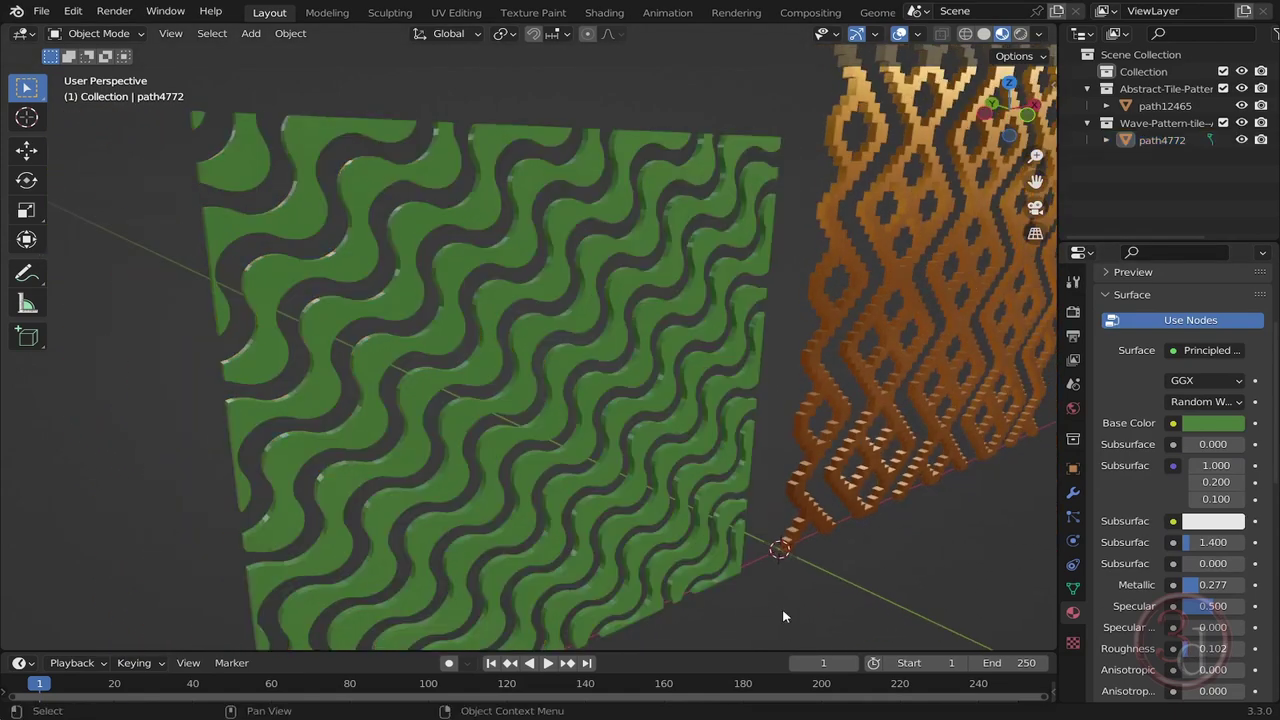
pyautogui.moveTo(592, 400)
pyautogui.mouseDown(button='middle')
pyautogui.moveTo(654, 403)
pyautogui.moveTo(603, 406)
pyautogui.mouseUp(button='middle')
pyautogui.scroll(3, 577, 230)
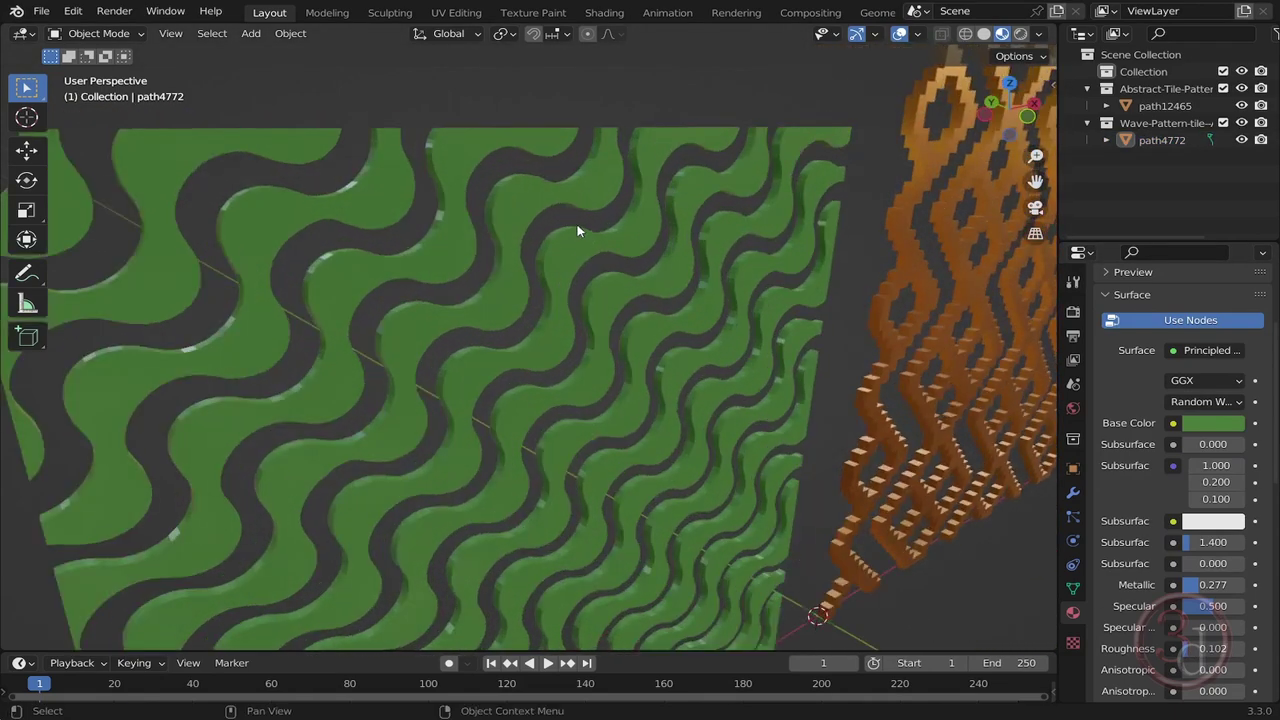
pyautogui.moveTo(577, 230); pyautogui.dragTo(703, 240, button='middle')
pyautogui.scroll(-4, 690, 250)
pyautogui.moveTo(700, 350); pyautogui.dragTo(486, 194, button='middle')
pyautogui.click(486, 194)
pyautogui.press('`')
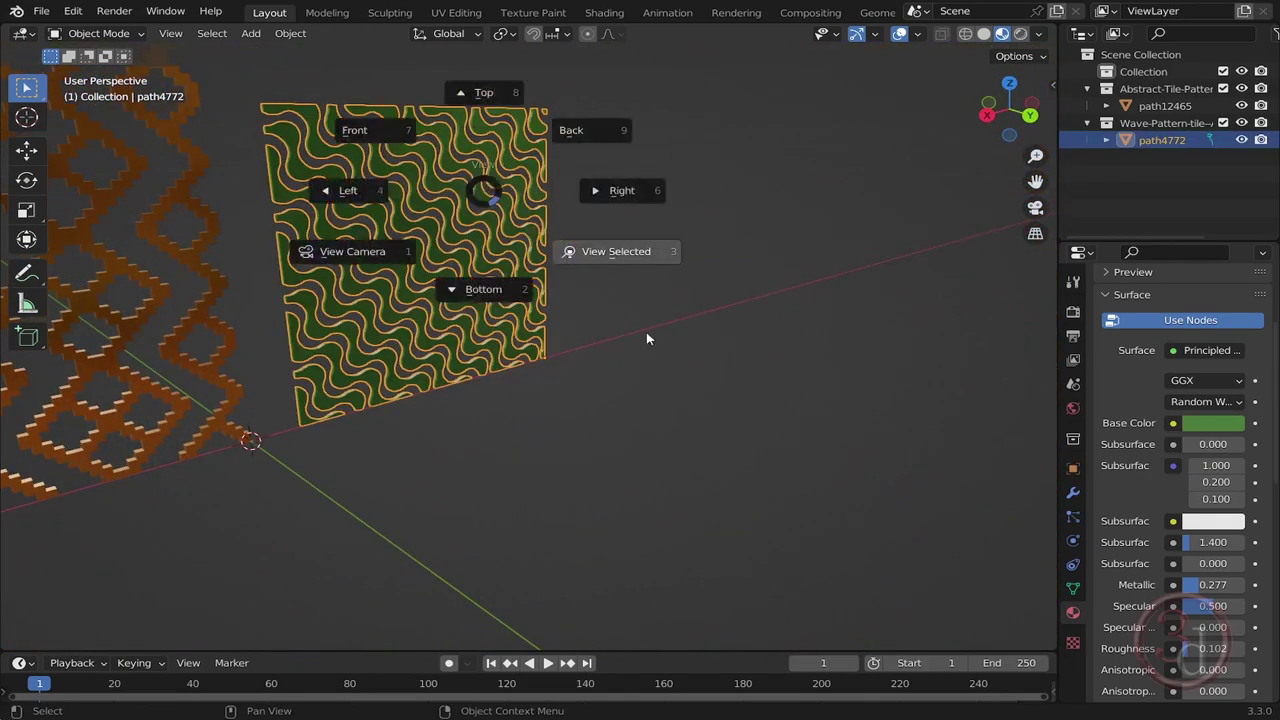
pyautogui.click(646, 339)
pyautogui.click(789, 289)
pyautogui.scroll(3, 685, 150)
pyautogui.moveTo(640, 165); pyautogui.dragTo(766, 197, button='middle')
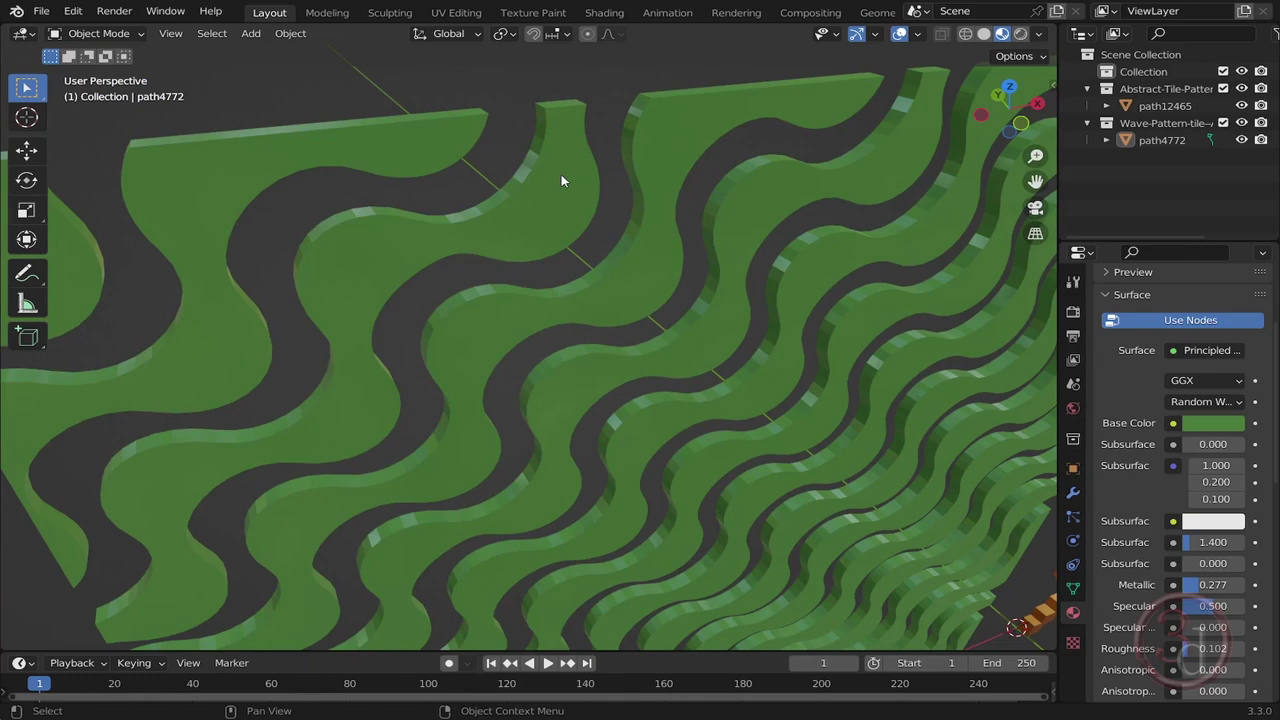
# Try Shade Smooth on the green wave mesh.
pyautogui.click(582, 320)
pyautogui.moveTo(617, 331); pyautogui.dragTo(800, 306, button='middle')
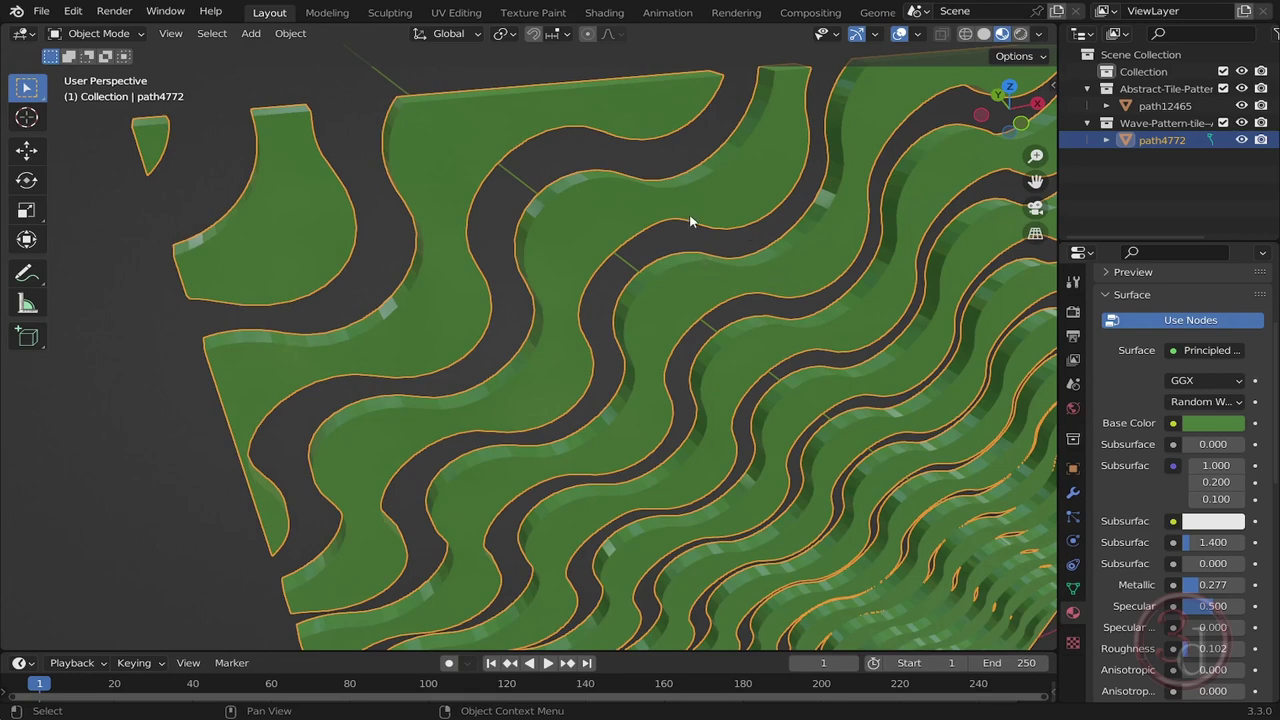
pyautogui.rightClick(722, 199)
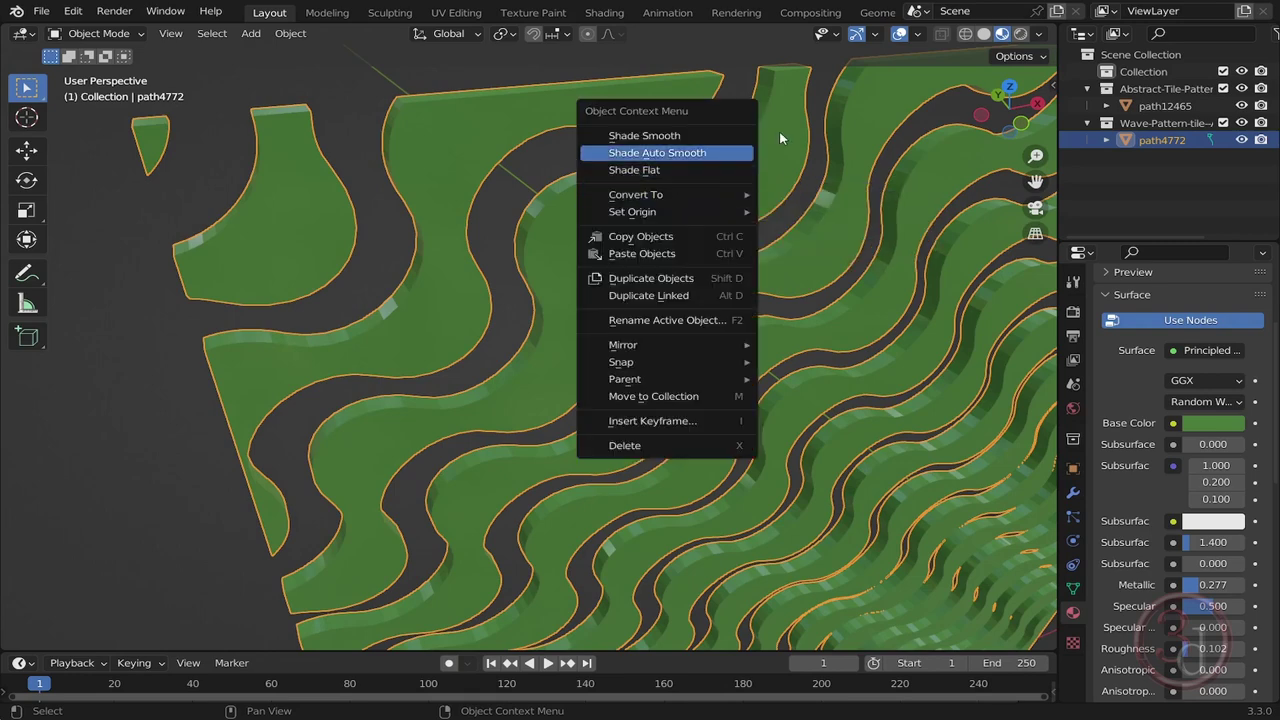
pyautogui.click(662, 136)
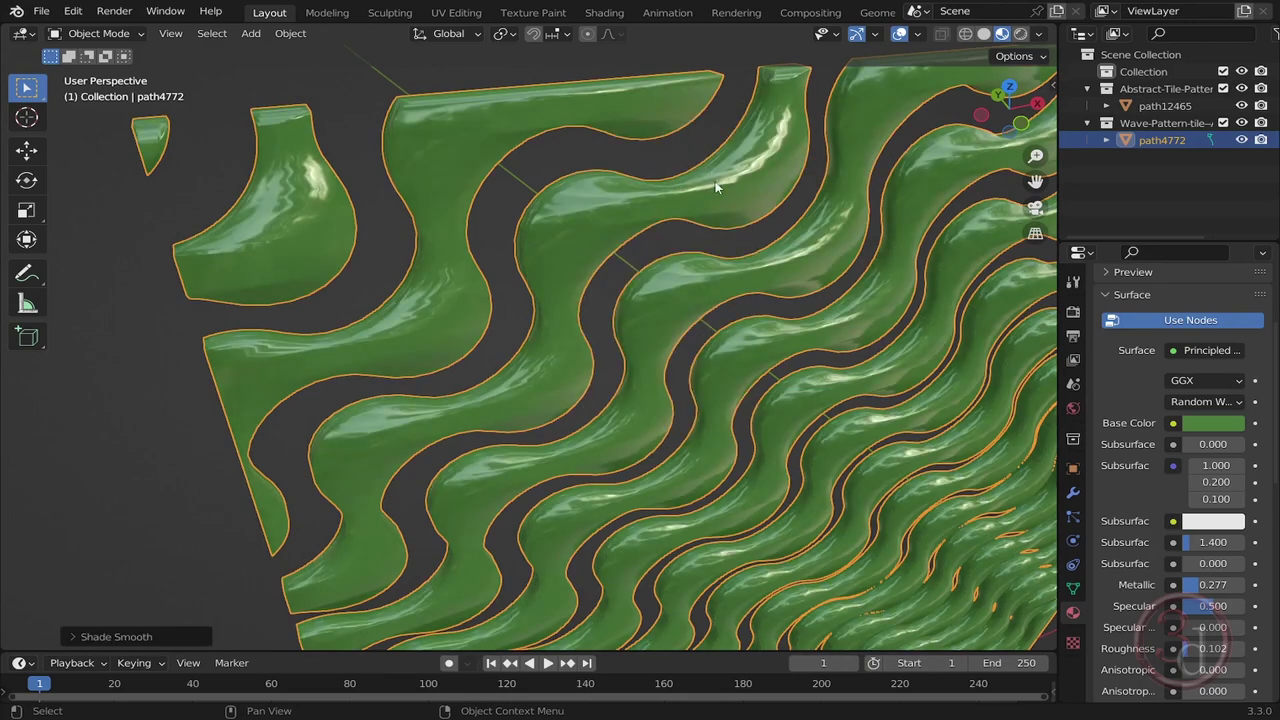
# Set the green wave mesh back to flat shading.
pyautogui.moveTo(863, 293); pyautogui.dragTo(743, 242, button='middle')
pyautogui.moveTo(726, 243); pyautogui.dragTo(741, 200, button='middle')
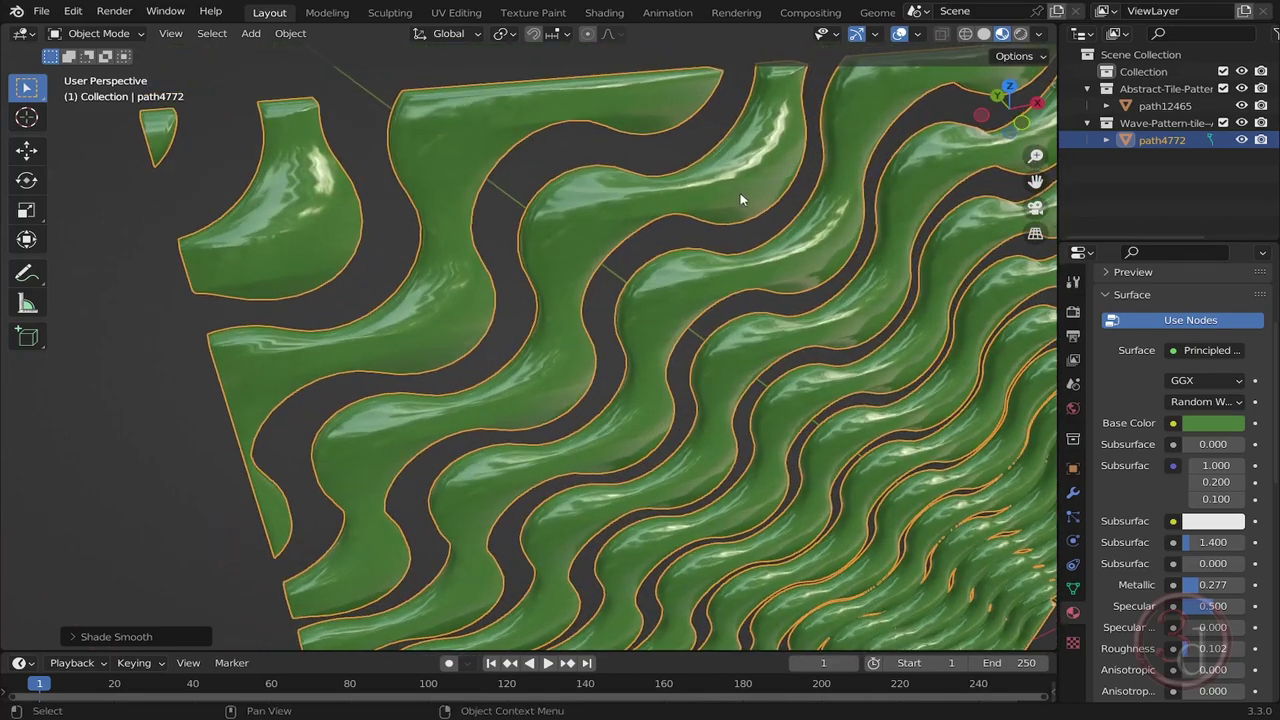
pyautogui.rightClick(740, 186)
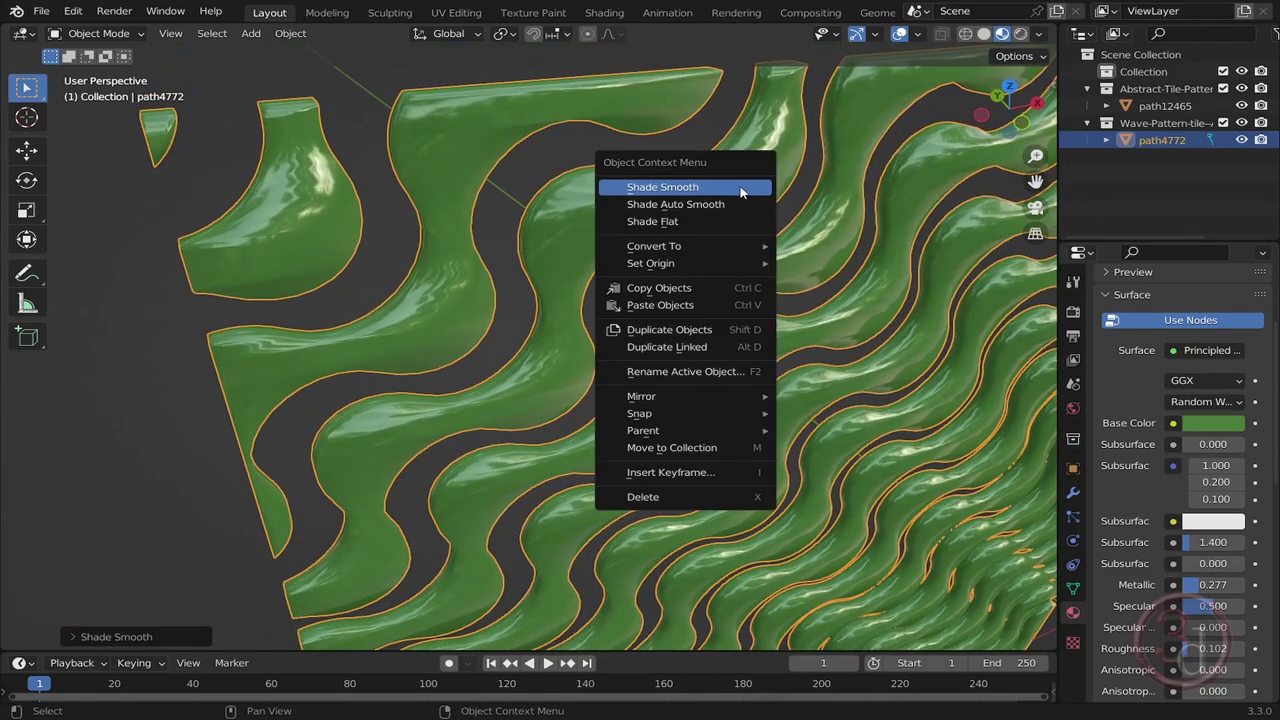
pyautogui.click(657, 224)
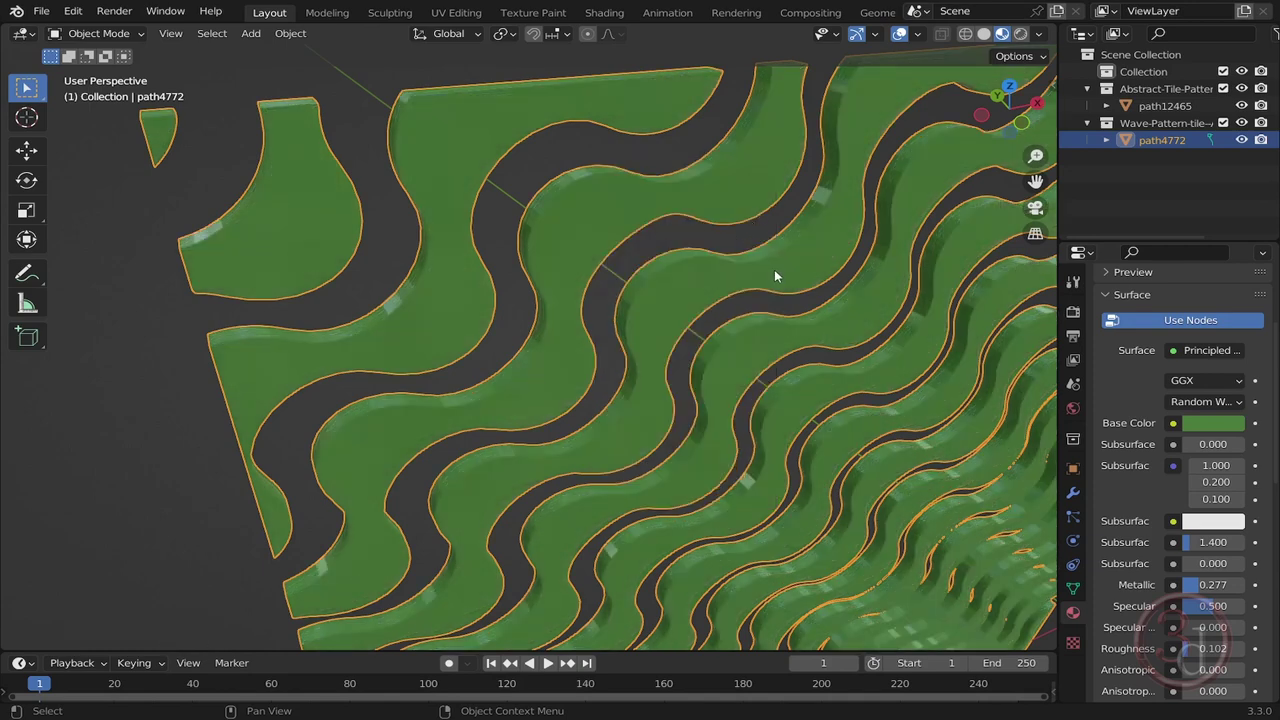
# Apply Shade Auto Smooth to the green wave mesh.
pyautogui.moveTo(775, 270)
pyautogui.mouseDown(button='middle')
pyautogui.moveTo(794, 277)
pyautogui.moveTo(766, 217)
pyautogui.moveTo(772, 132)
pyautogui.moveTo(691, 200)
pyautogui.moveTo(757, 177)
pyautogui.mouseUp(button='middle')
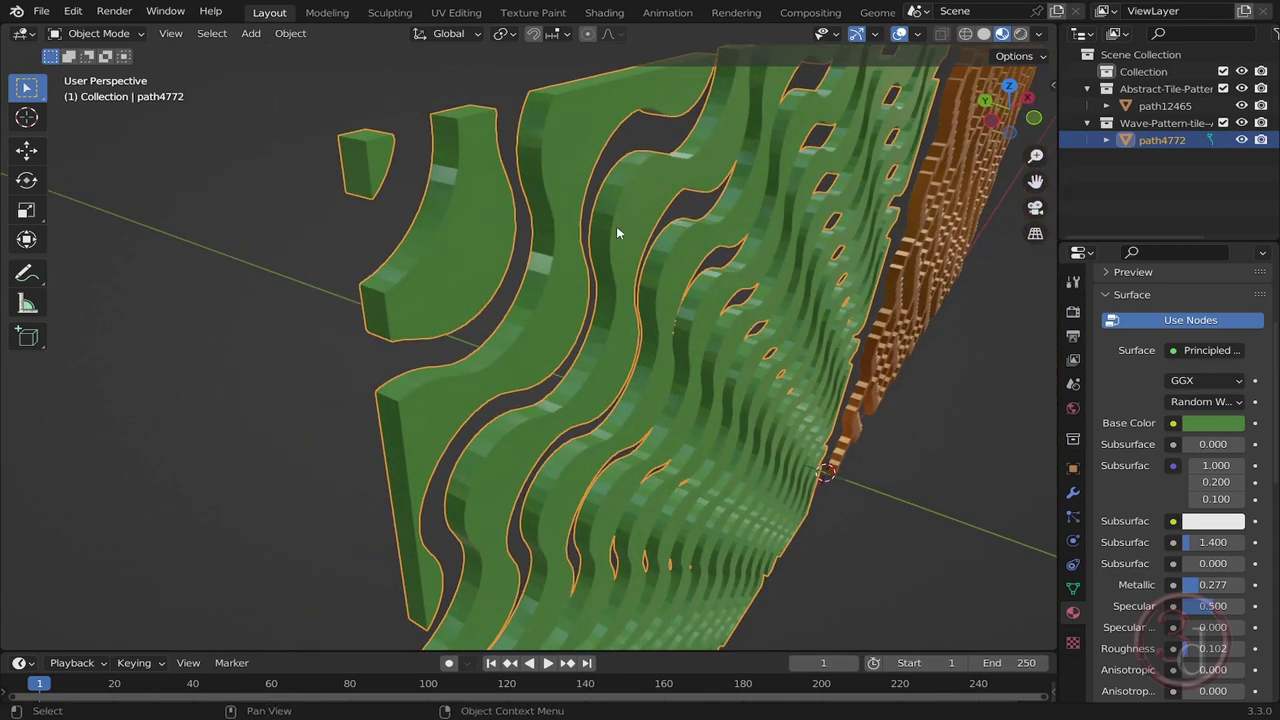
pyautogui.moveTo(616, 232); pyautogui.dragTo(735, 168, button='middle')
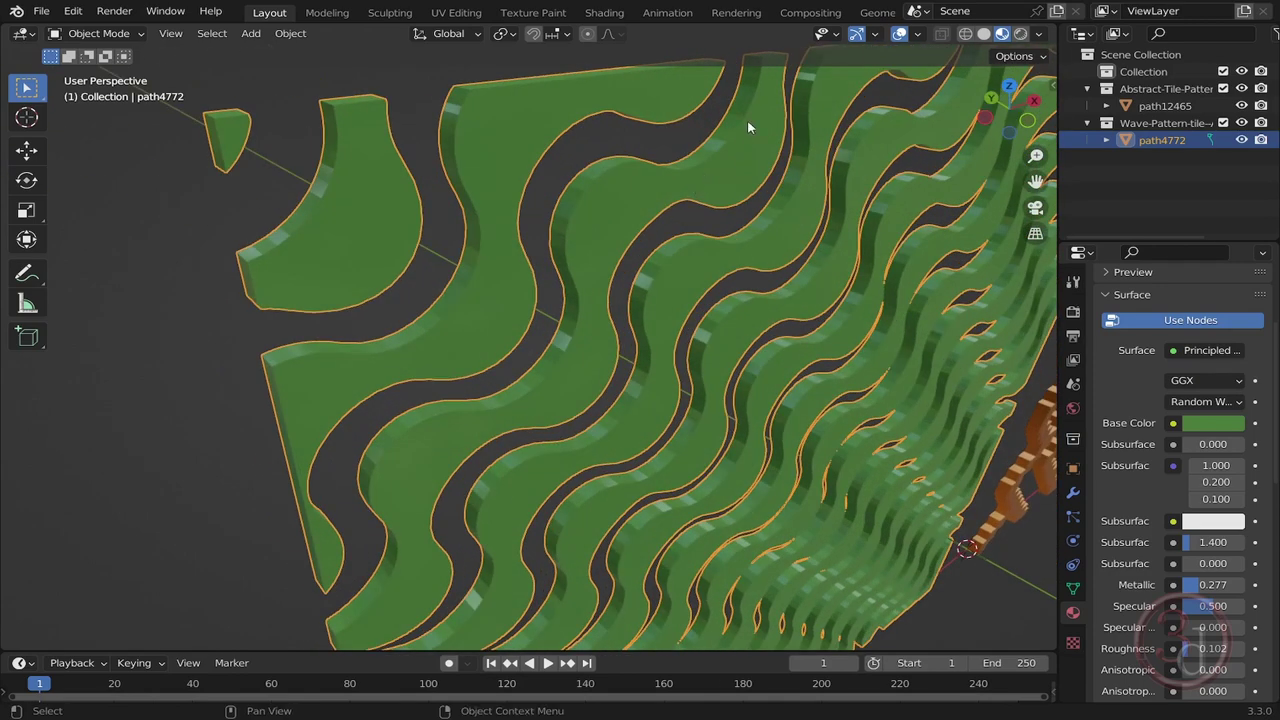
pyautogui.rightClick(746, 157)
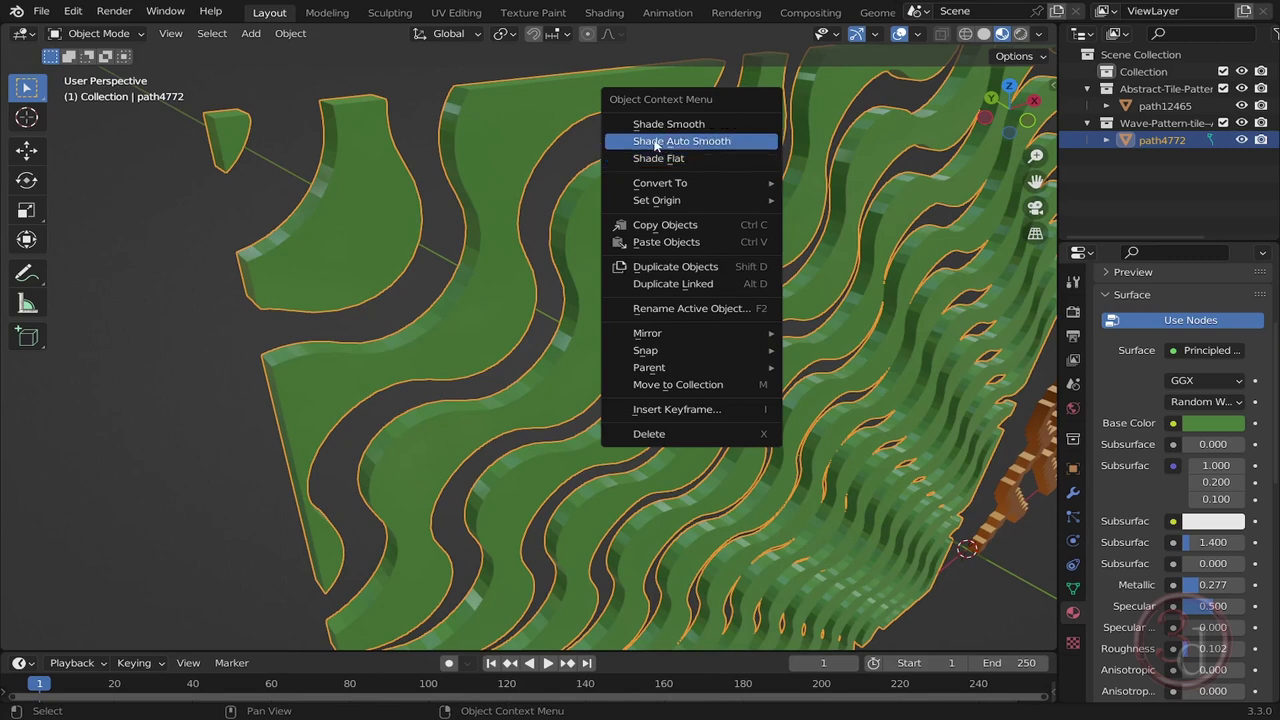
pyautogui.click(690, 141)
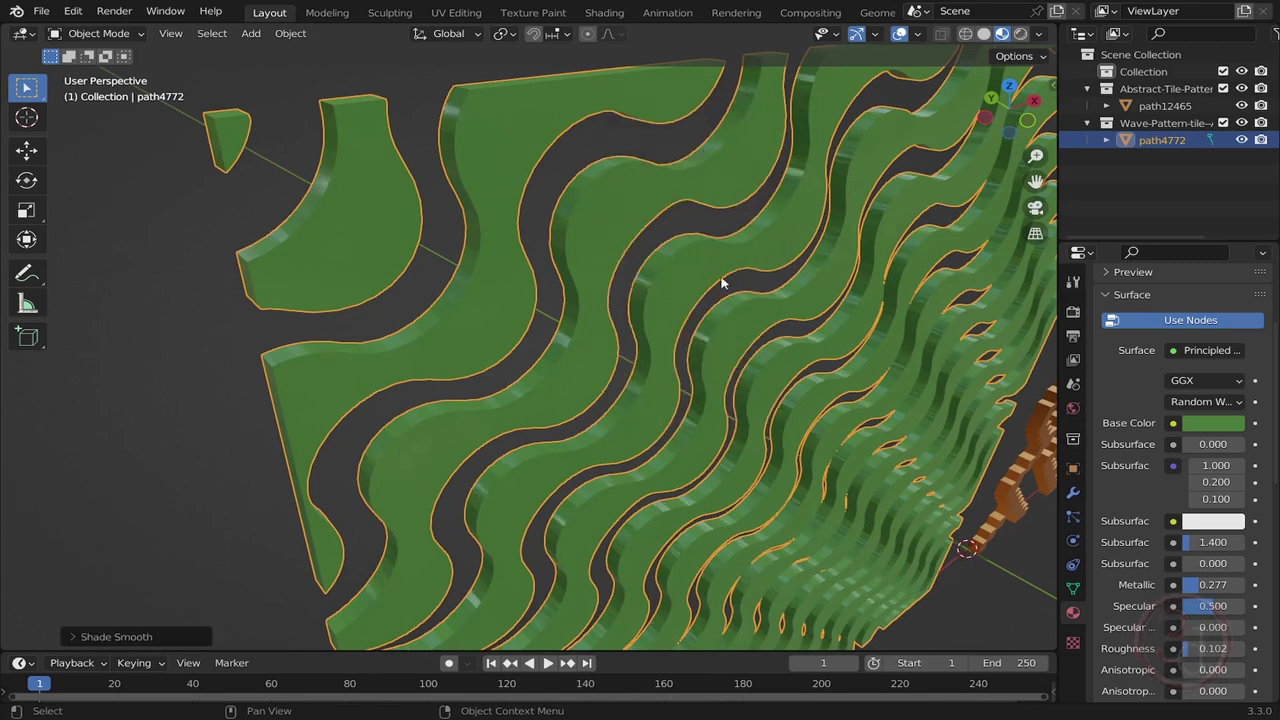
pyautogui.moveTo(723, 283); pyautogui.dragTo(1030, 418, button='middle')
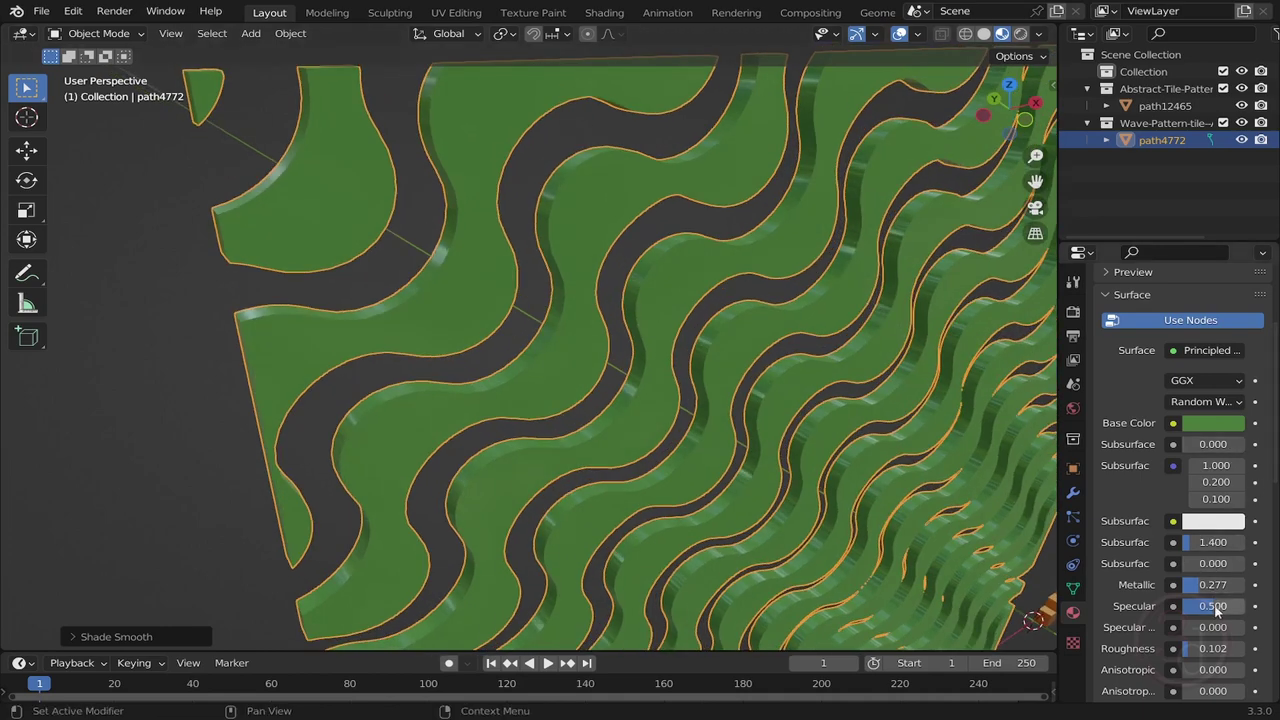
# Set the green wave material's Specular to 0.139 and check its look from both sides.
pyautogui.moveTo(1217, 608); pyautogui.dragTo(1185, 608)
pyautogui.moveTo(660, 344); pyautogui.dragTo(780, 394, button='middle')
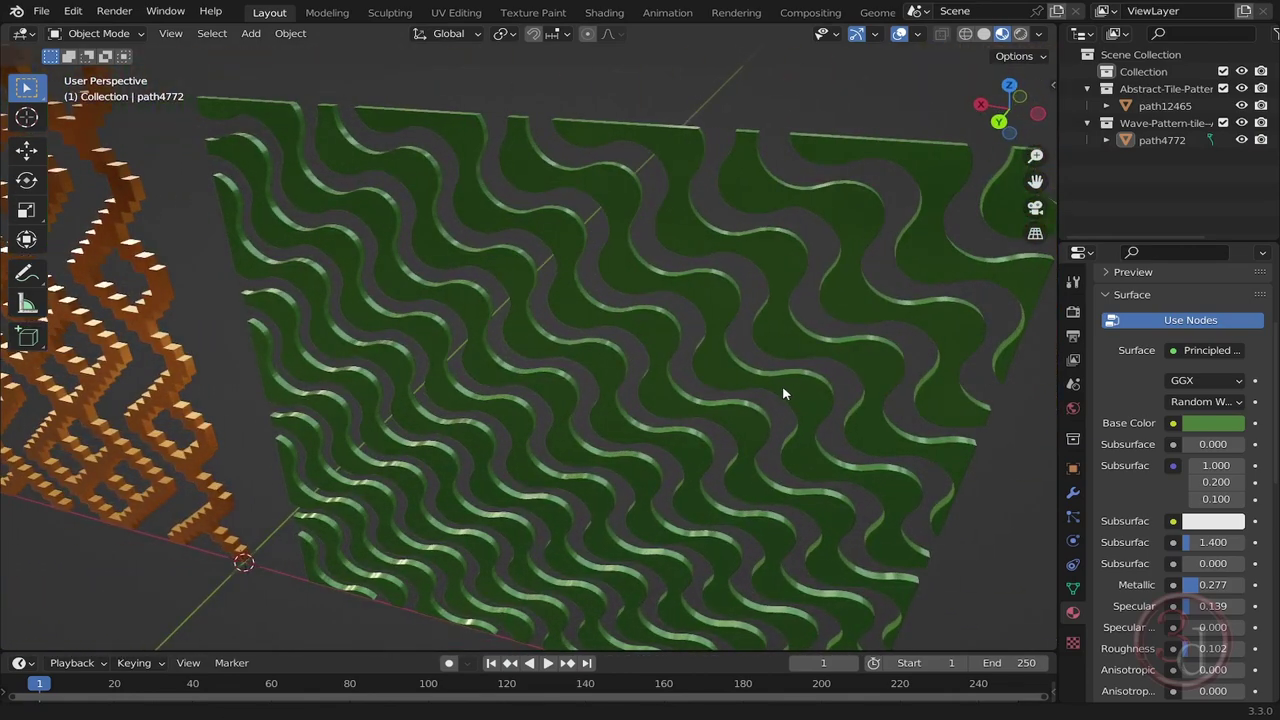
pyautogui.moveTo(886, 400); pyautogui.dragTo(520, 372, button='middle')
pyautogui.scroll(-6, 652, 327)
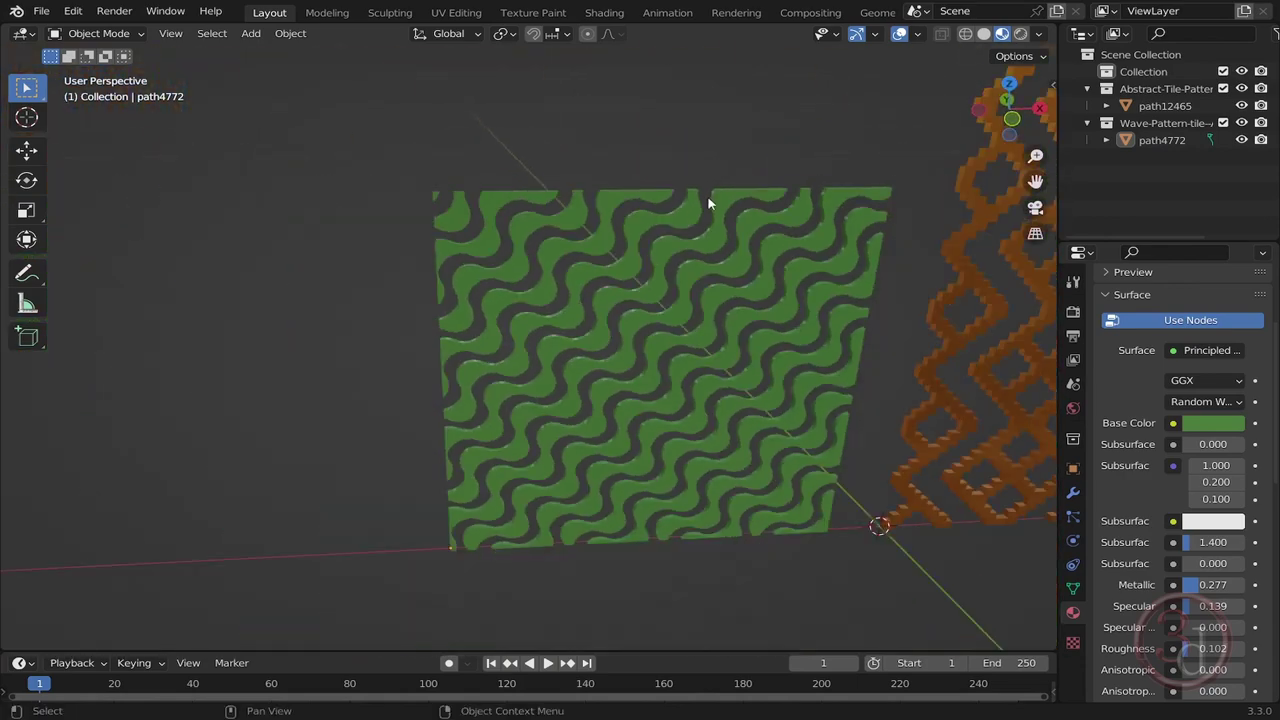
pyautogui.scroll(1, 737, 310)
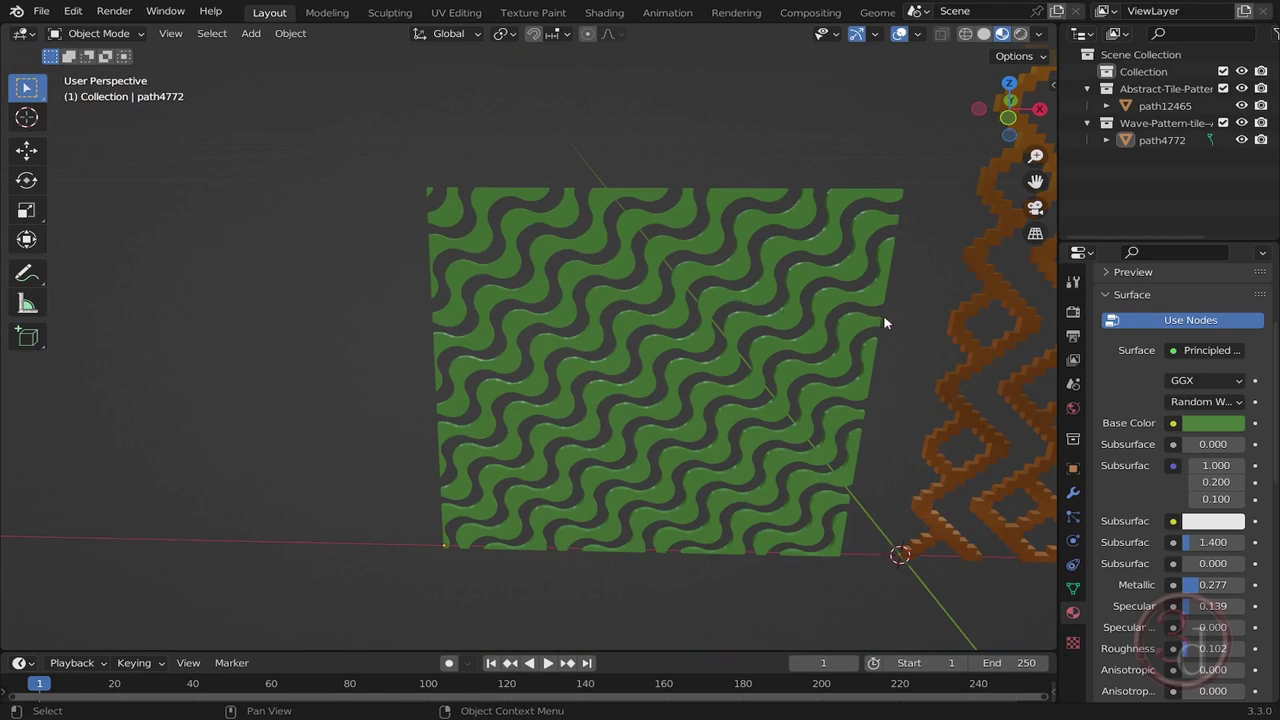
# Select the green wave mesh and add an Array modifier to it.
pyautogui.moveTo(881, 328); pyautogui.dragTo(647, 235, button='middle')
pyautogui.click(655, 224)
pyautogui.press('KP_Decimal')
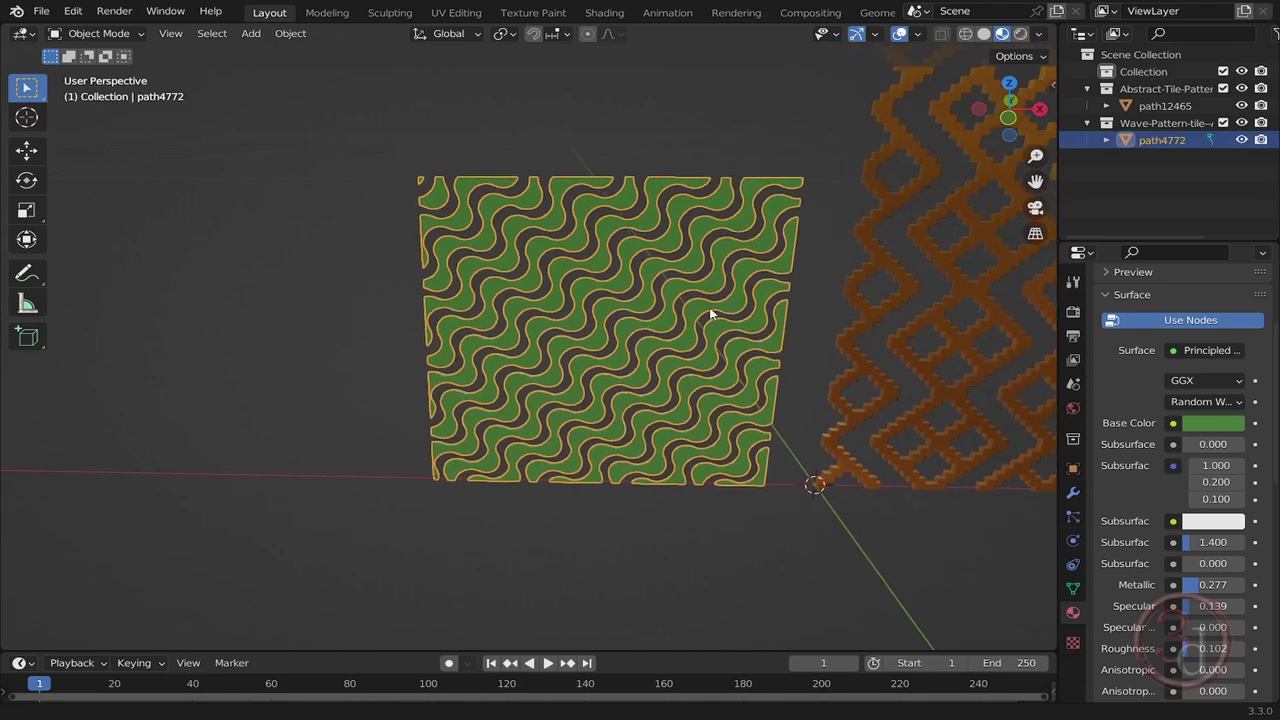
pyautogui.click(1073, 492)
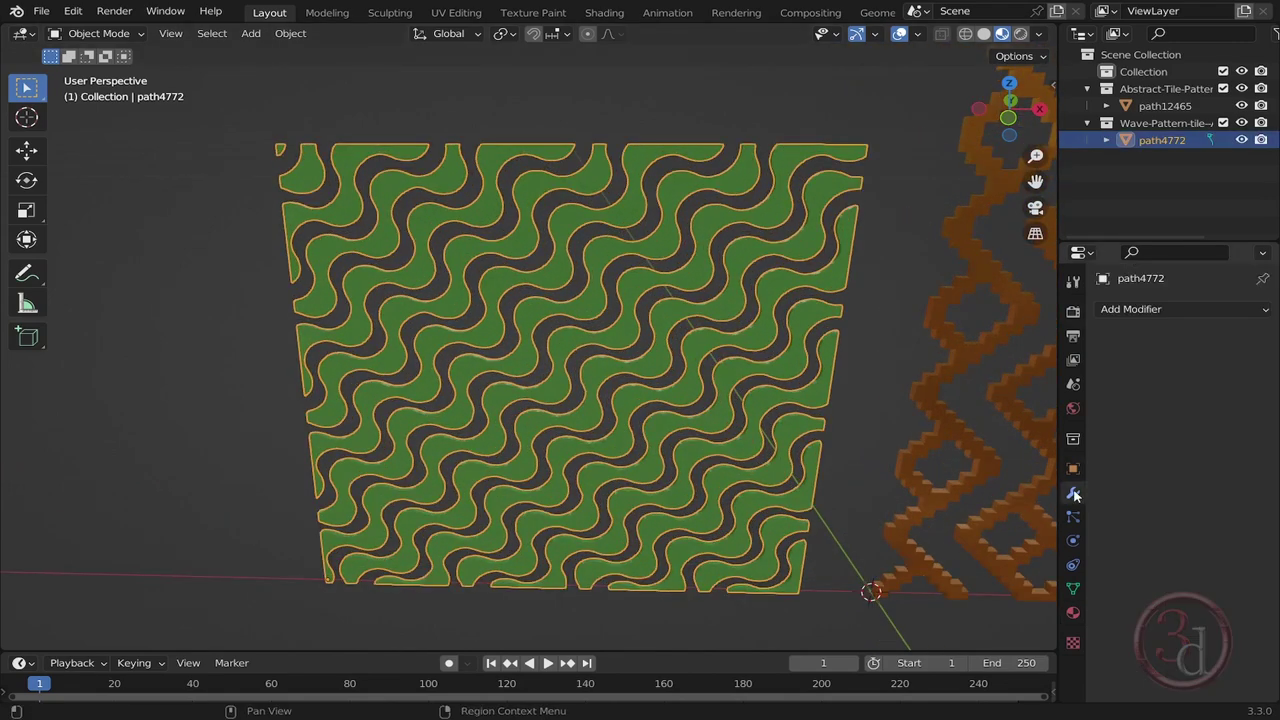
pyautogui.click(1165, 311)
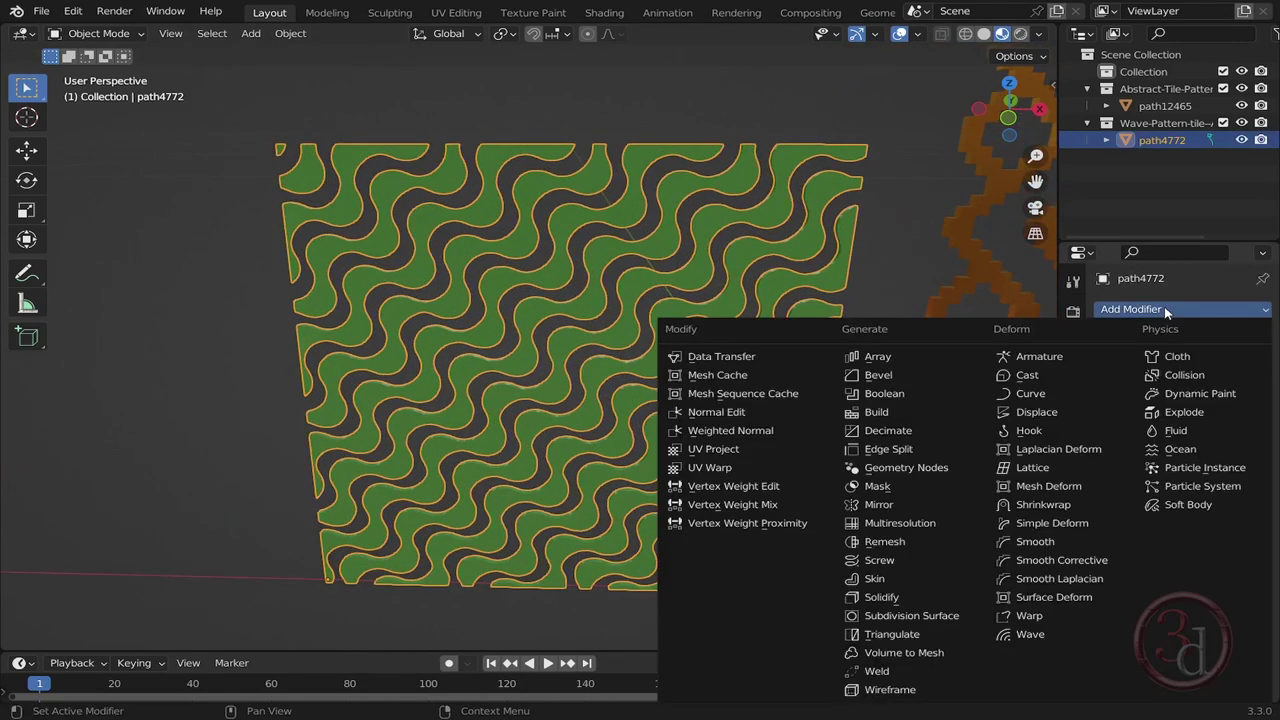
pyautogui.click(884, 359)
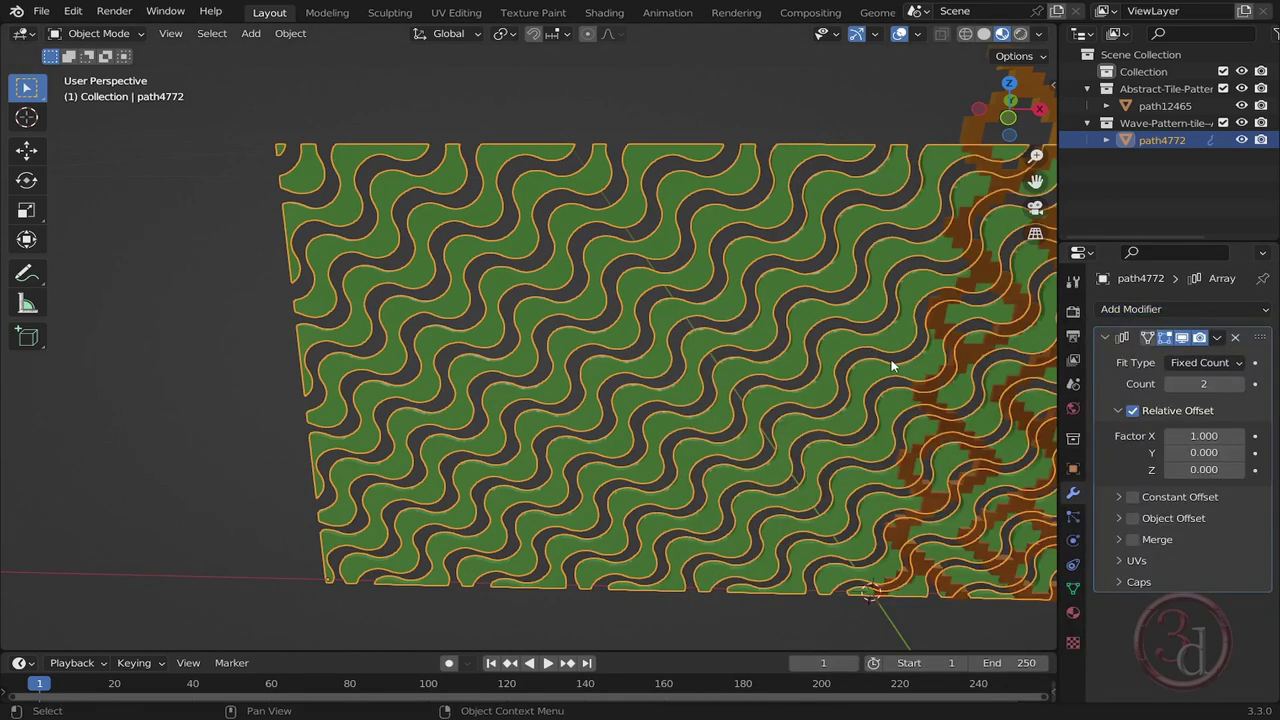
# Hide the orange tile pattern in the viewport so that only the arrayed wave mesh shows.
pyautogui.moveTo(934, 363); pyautogui.dragTo(690, 330, button='middle')
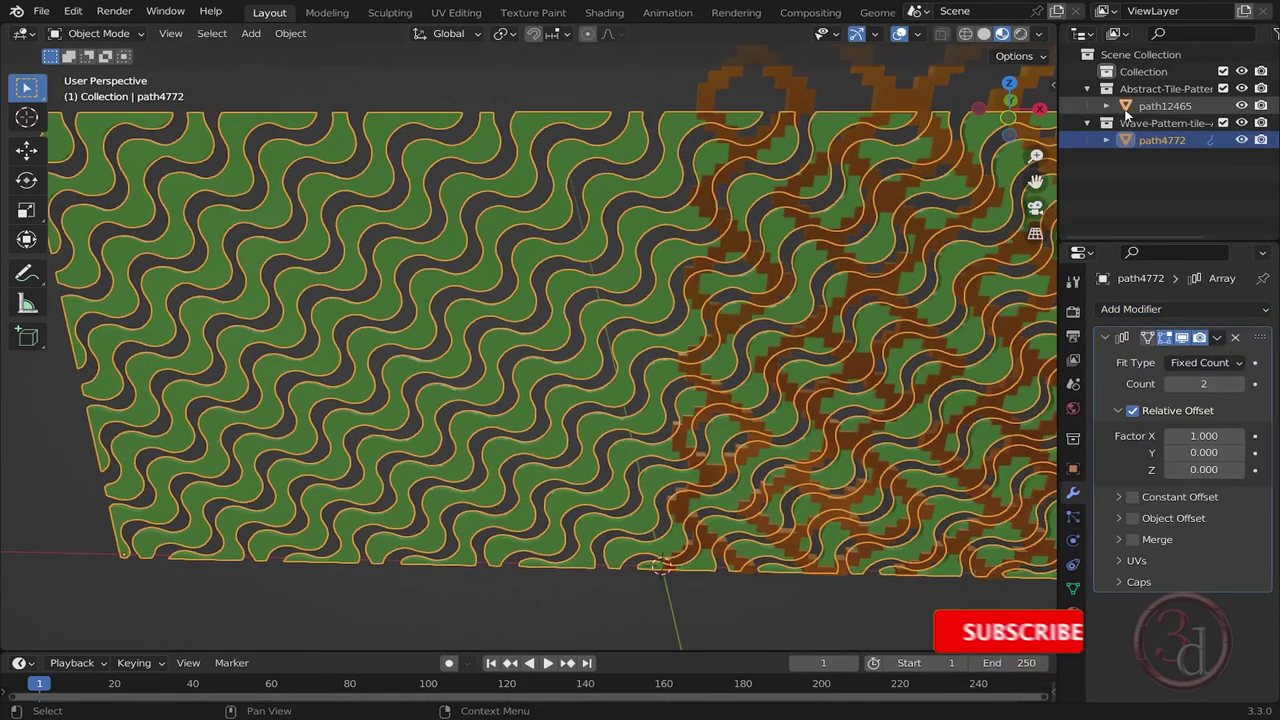
pyautogui.click(1241, 106)
pyautogui.scroll(-3, 574, 329)
pyautogui.moveTo(603, 331); pyautogui.dragTo(670, 305, button='middle')
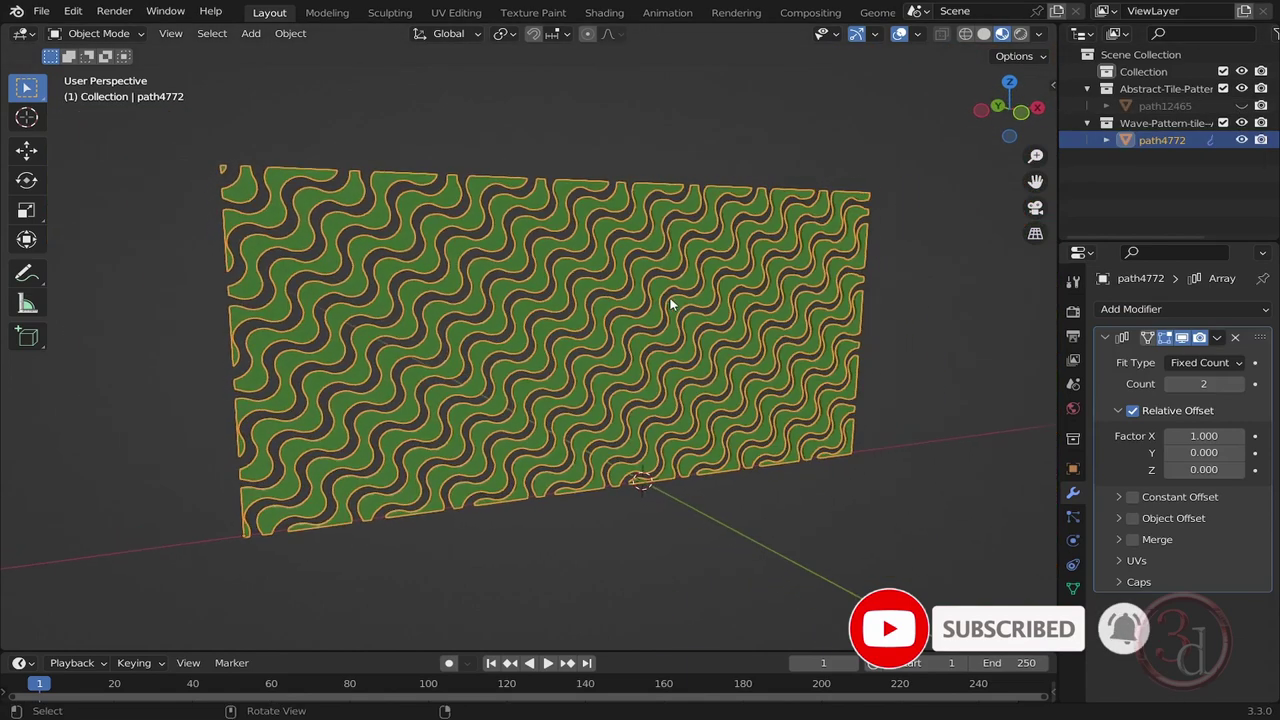
pyautogui.scroll(3, 670, 305)
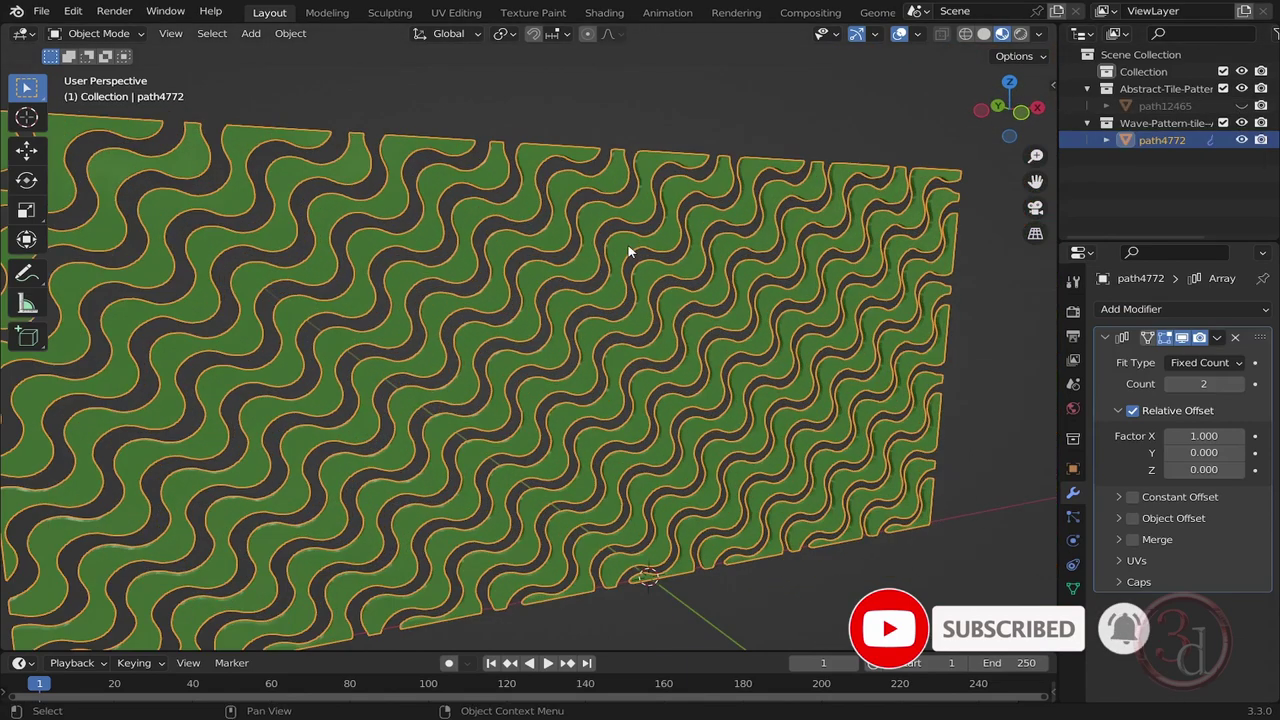
# Set the wave mesh's Array count to 3 and its relative offset factor Y to 0.5.
pyautogui.click(1243, 385)
pyautogui.moveTo(886, 337); pyautogui.dragTo(780, 436, button='middle')
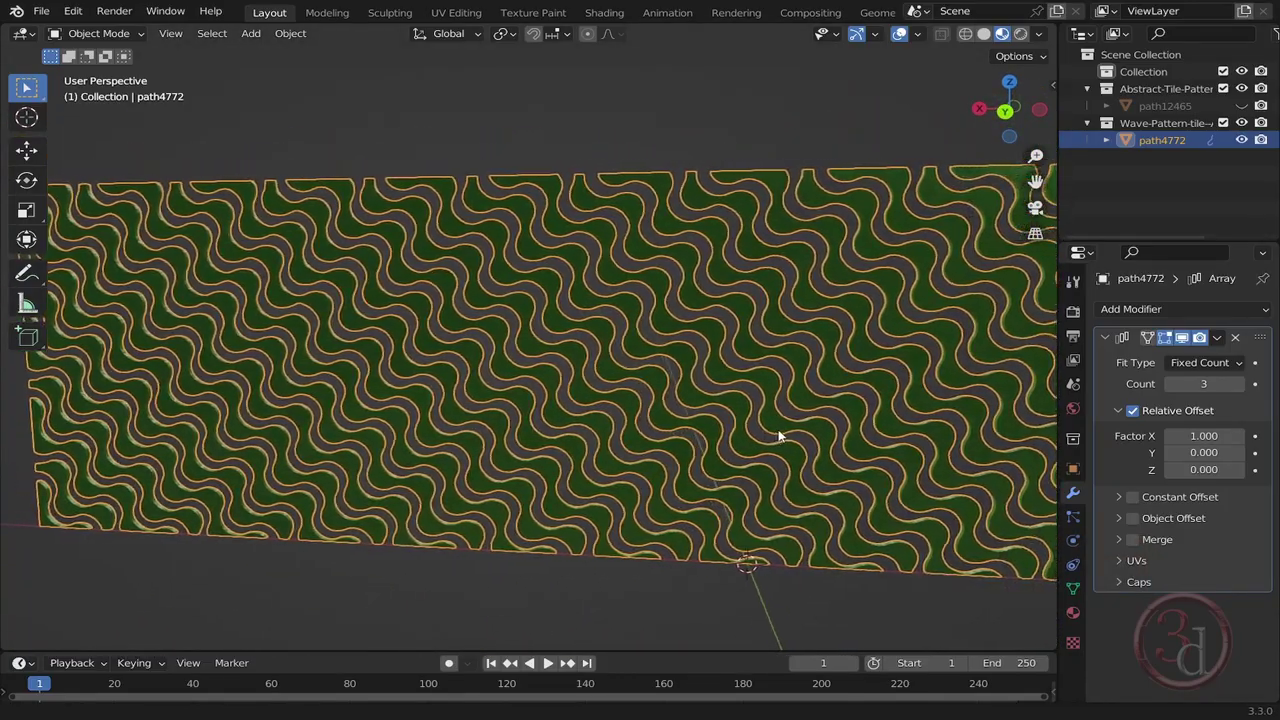
pyautogui.click(1190, 453)
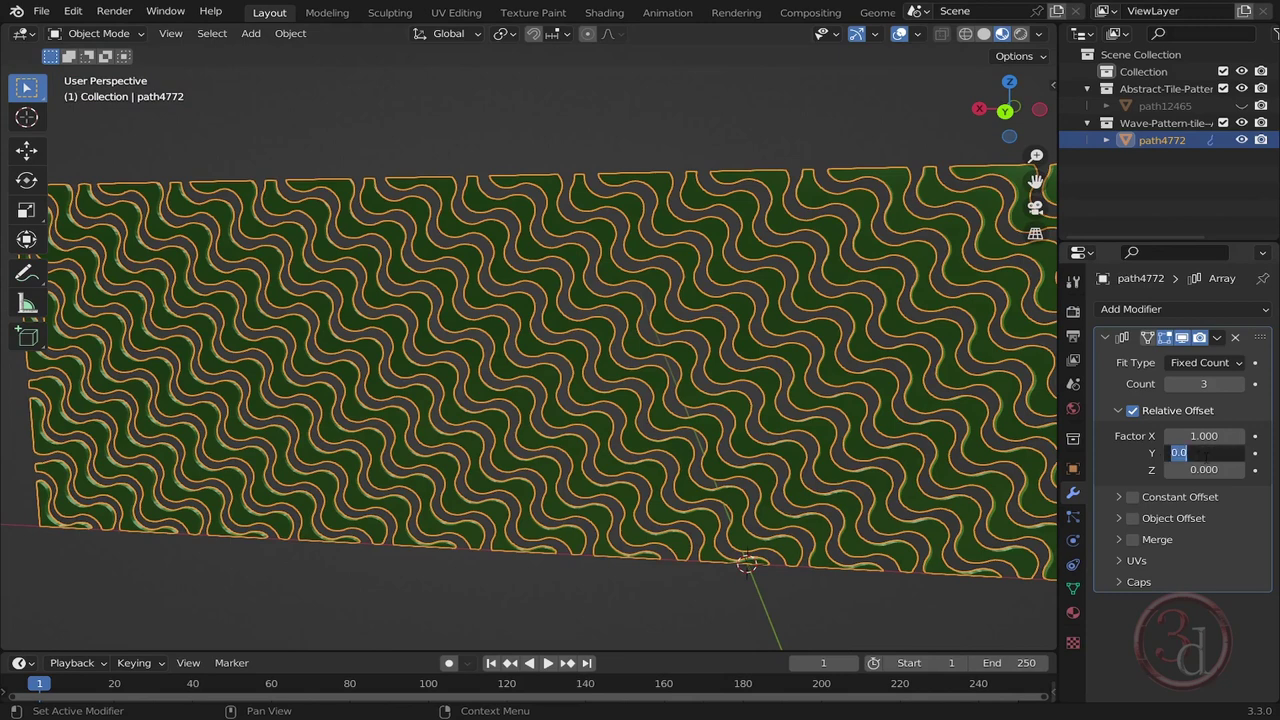
pyautogui.press('BackSpace')
pyautogui.write('.5')
pyautogui.press('Return')
pyautogui.moveTo(930, 470); pyautogui.dragTo(870, 395, button='middle')
# Move the arrayed wave mesh along the Y axis behind the tile pattern's place and unhide the orange tile pattern.
pyautogui.hotkey('alt', 'a')
pyautogui.moveTo(800, 371); pyautogui.dragTo(571, 449, button='middle')
pyautogui.click(563, 402)
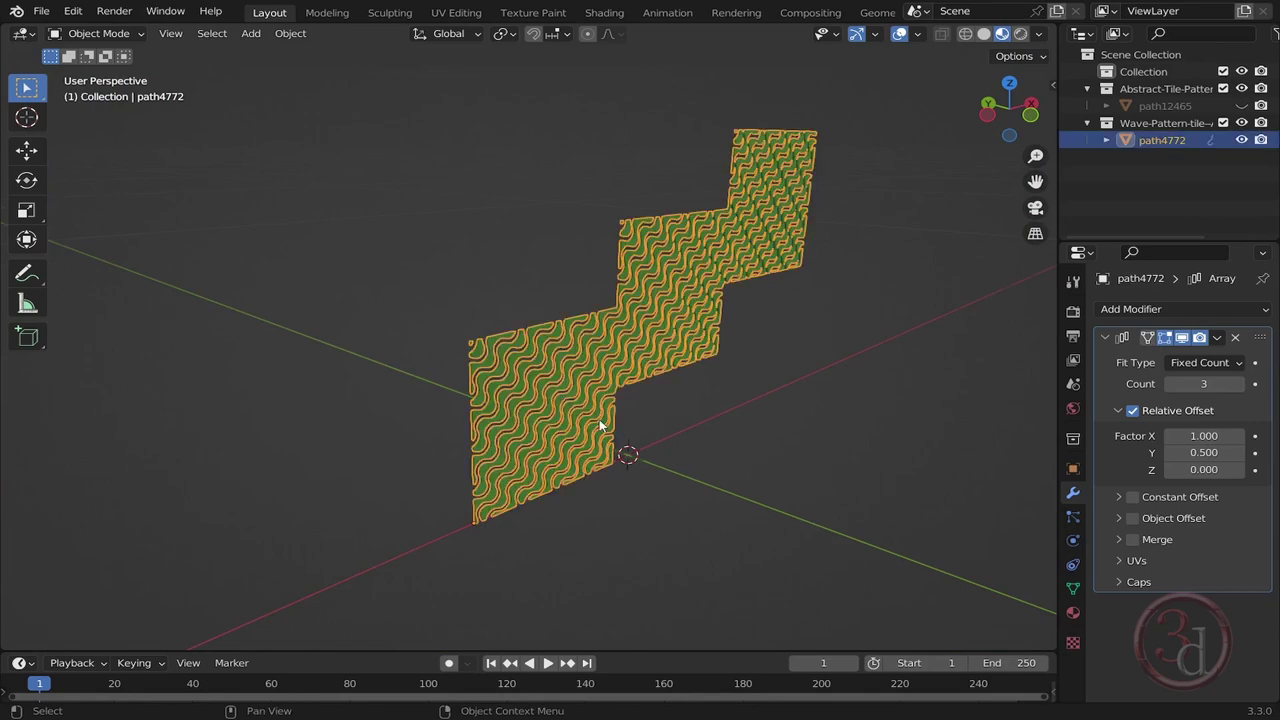
pyautogui.press('g')
pyautogui.press('y')
pyautogui.click(389, 366)
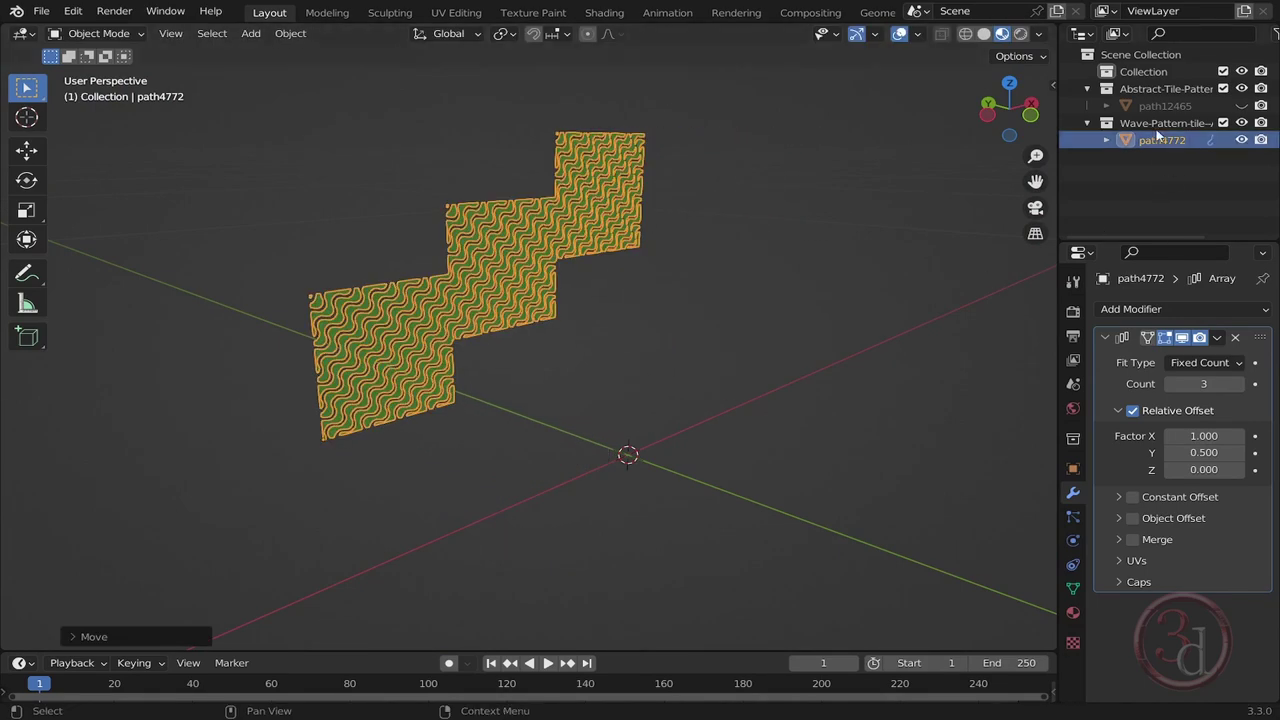
pyautogui.click(1241, 105)
pyautogui.click(794, 237)
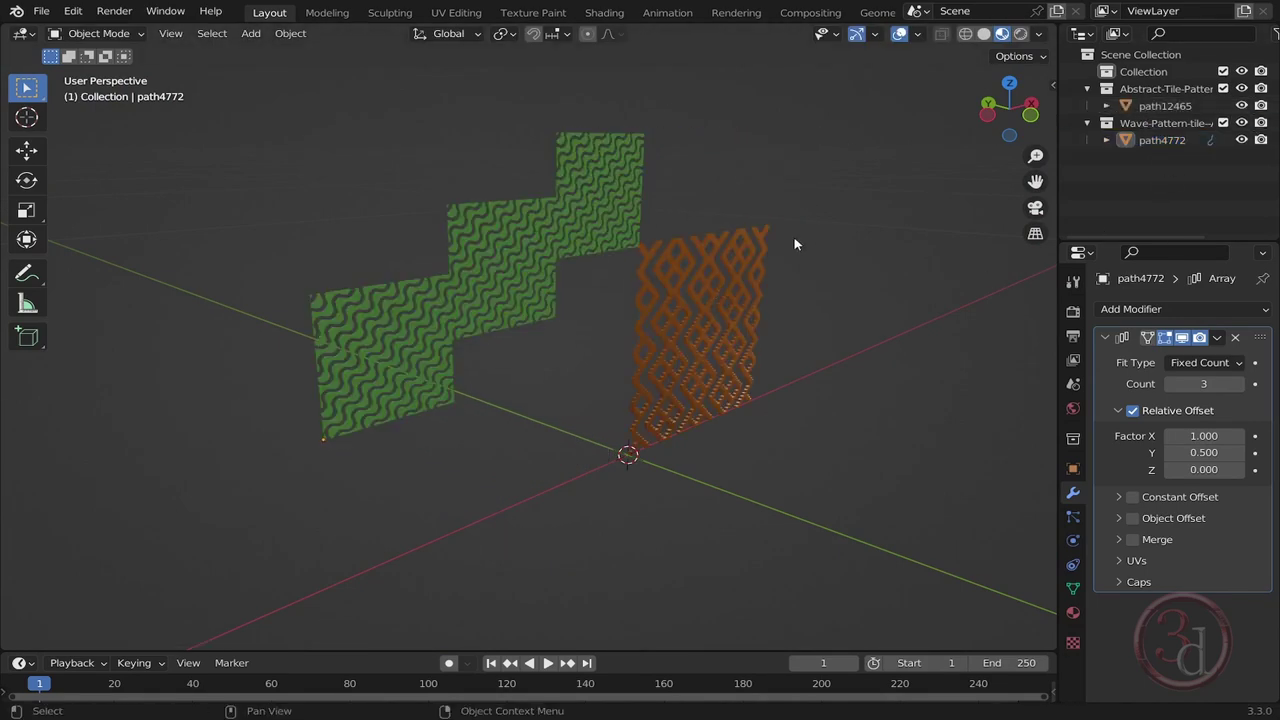
# Examine the arrayed green wave mesh and the orange tile pattern together from the front, from behind and from above.
pyautogui.scroll(4, 694, 304)
pyautogui.moveTo(694, 304); pyautogui.dragTo(623, 323, button='middle')
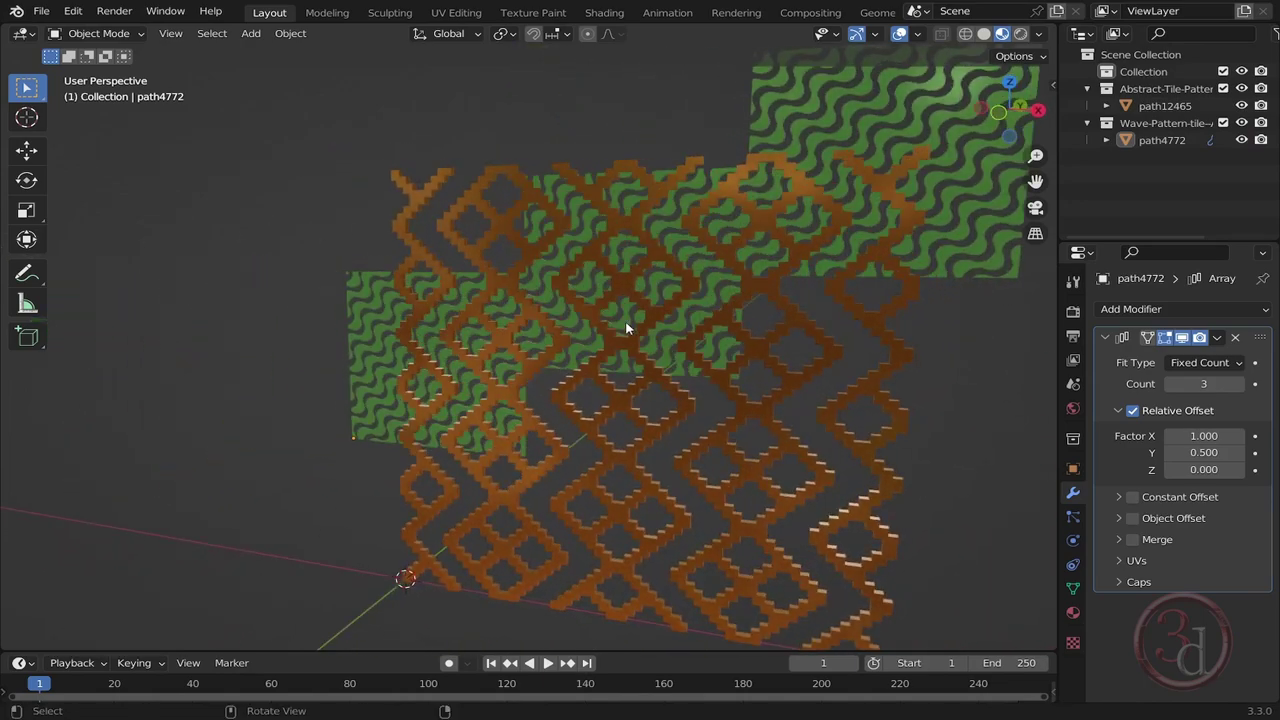
pyautogui.moveTo(789, 391); pyautogui.dragTo(572, 373, button='middle')
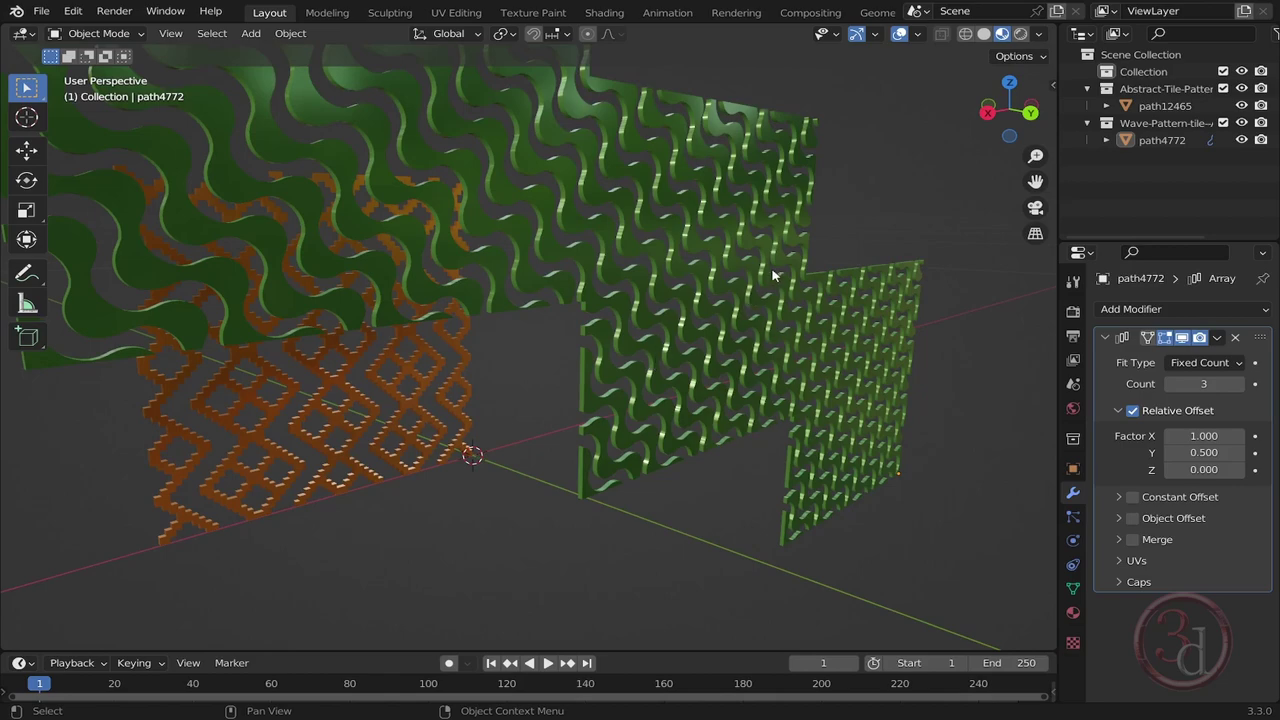
pyautogui.moveTo(772, 274); pyautogui.dragTo(485, 409, button='middle')
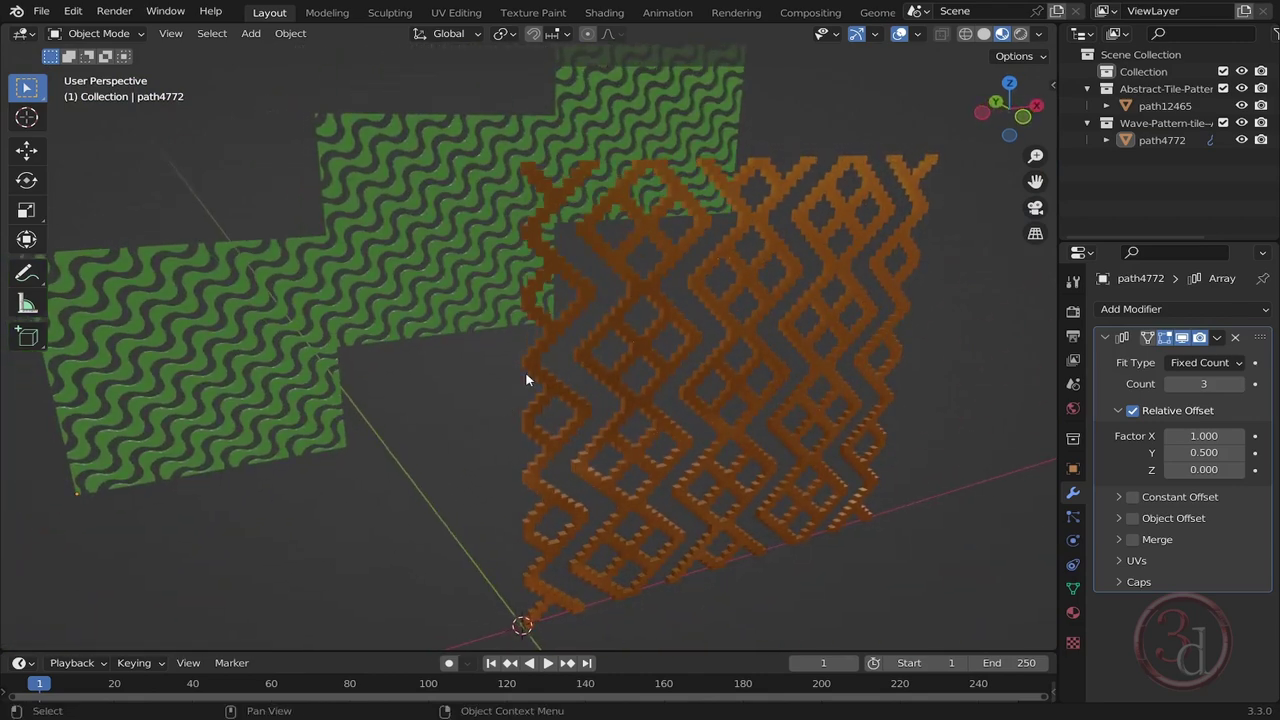
pyautogui.moveTo(700, 314); pyautogui.dragTo(733, 316, button='middle')
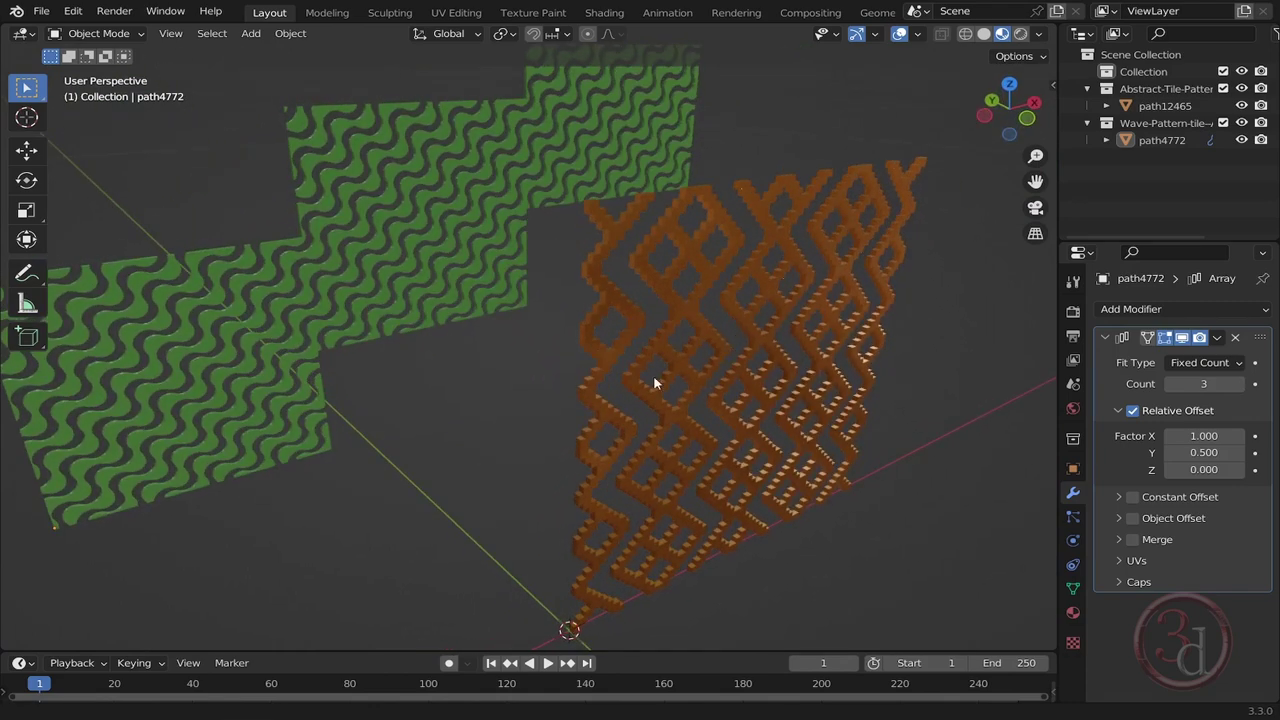
pyautogui.keyDown('shift'); pyautogui.moveTo(654, 380); pyautogui.dragTo(671, 351, button='middle'); pyautogui.keyUp('shift')
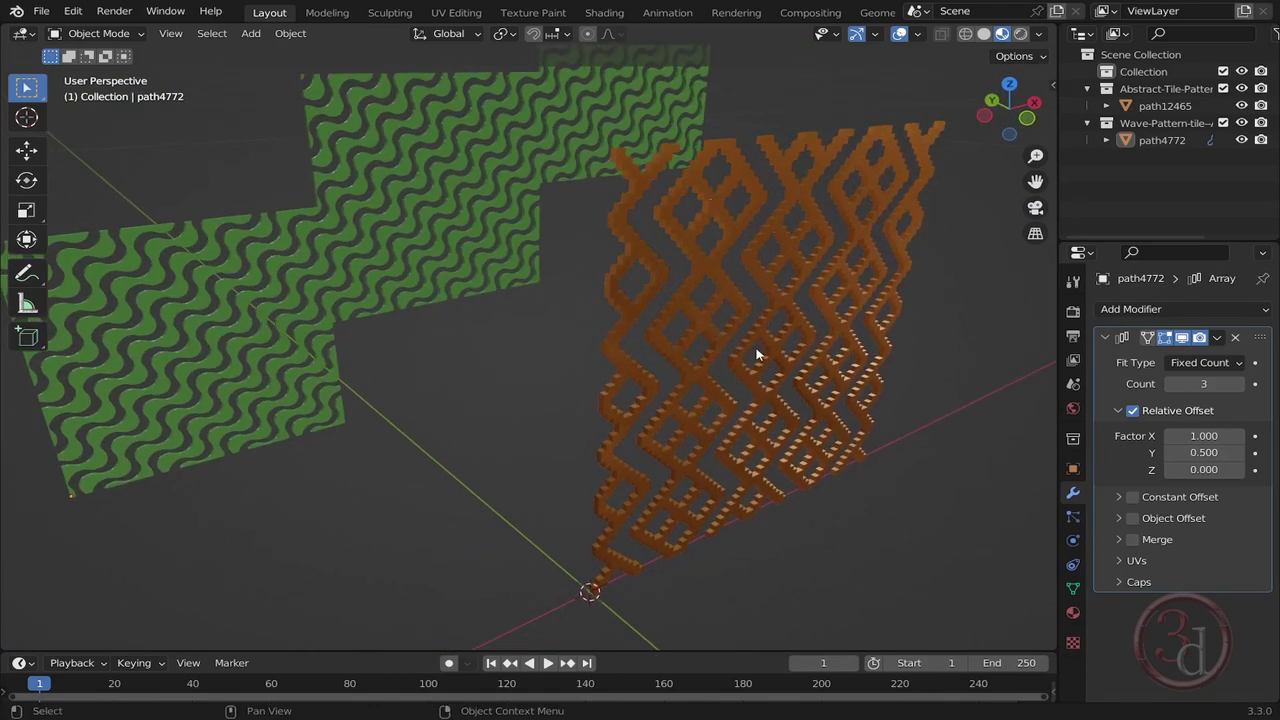
pyautogui.moveTo(757, 355); pyautogui.dragTo(749, 351, button='middle')
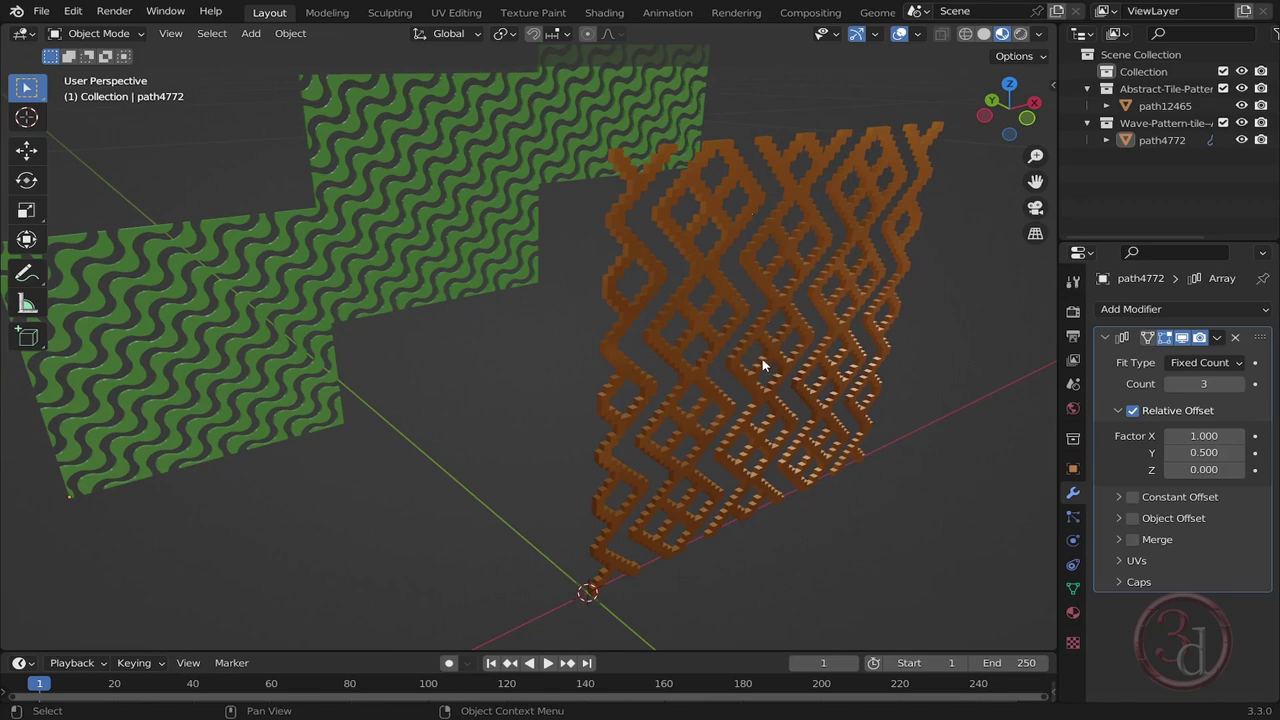
pyautogui.press('ctrl')
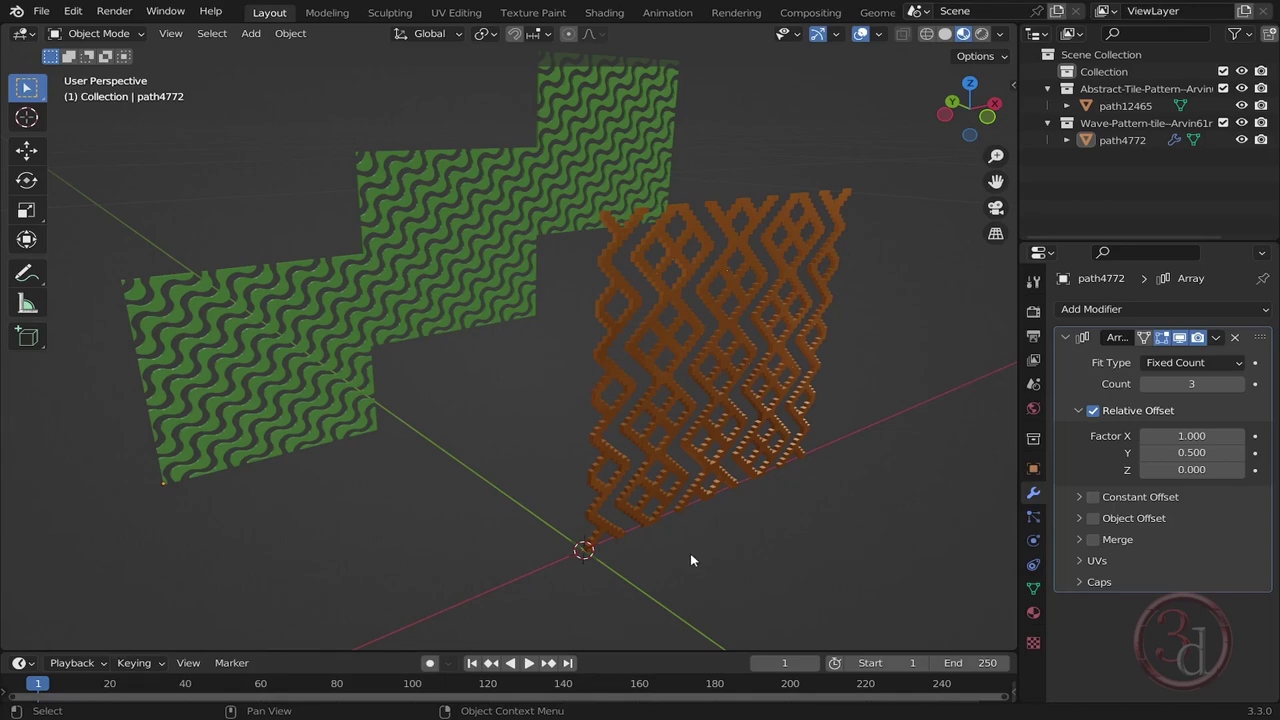
pyautogui.moveTo(690, 560)
pyautogui.keyDown('shift'); pyautogui.mouseDown(button='middle')
pyautogui.moveTo(797, 560)
pyautogui.moveTo(697, 556)
pyautogui.mouseUp(button='middle'); pyautogui.keyUp('shift')
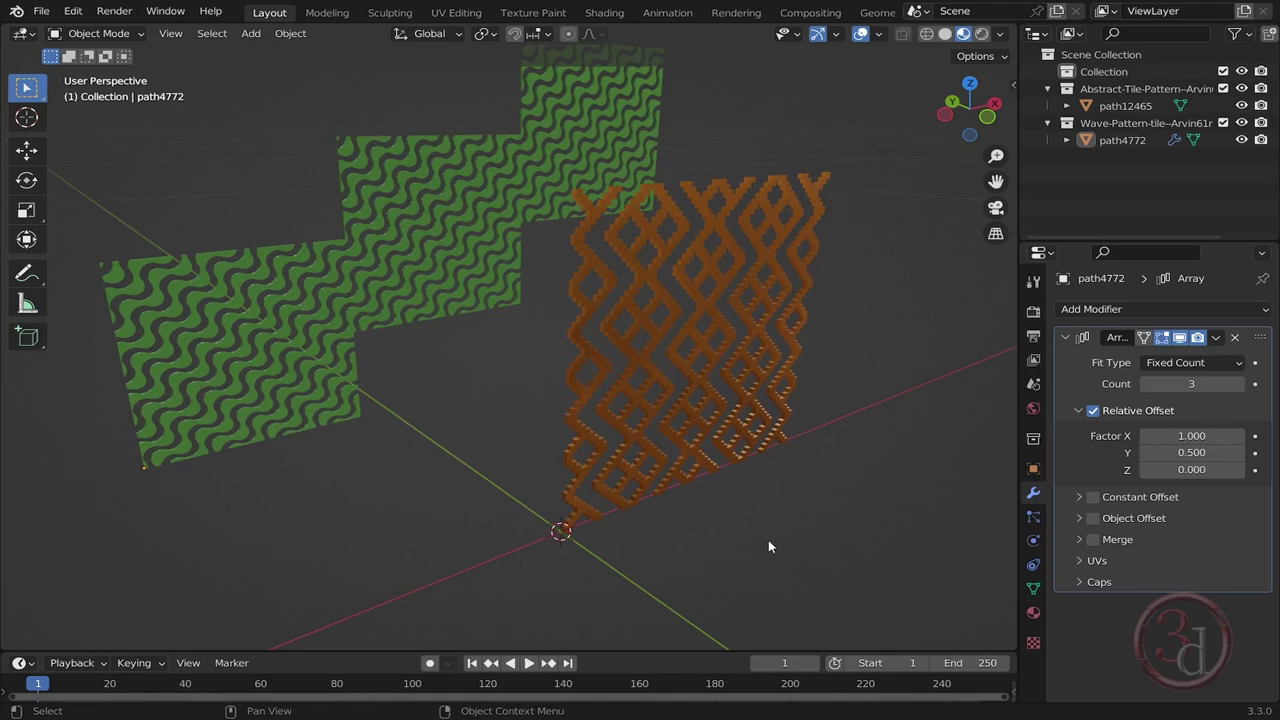
pyautogui.moveTo(731, 549); pyautogui.dragTo(708, 593, button='middle')
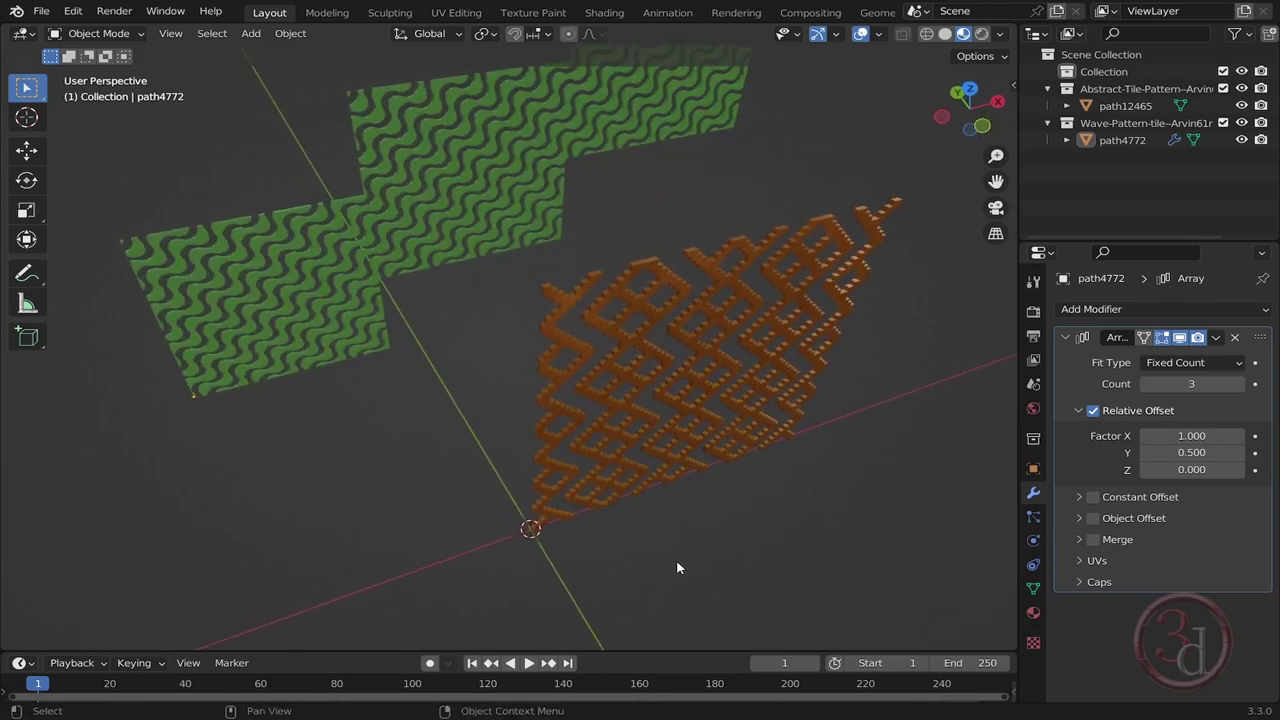
# Hide both the orange tile pattern and the green wave mesh in the viewport.
pyautogui.click(1242, 106)
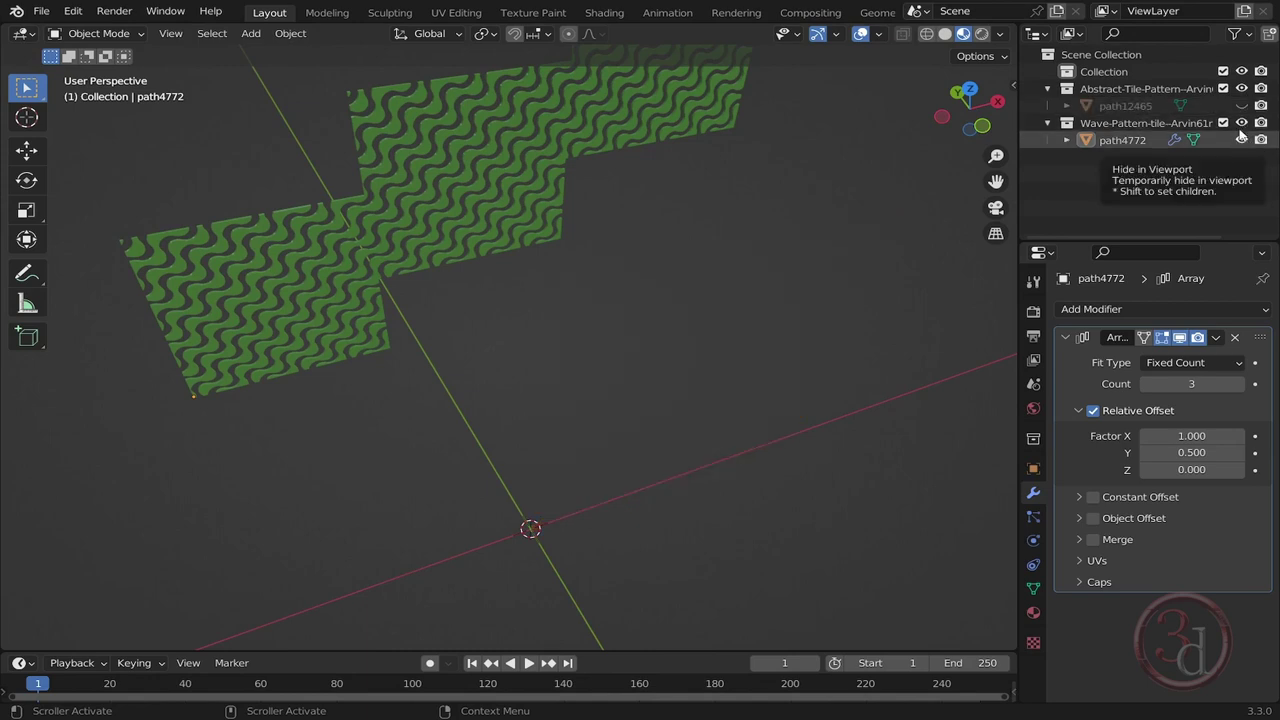
pyautogui.click(1241, 137)
pyautogui.keyDown('shift'); pyautogui.moveTo(525, 514); pyautogui.dragTo(550, 366, button='middle'); pyautogui.keyUp('shift')
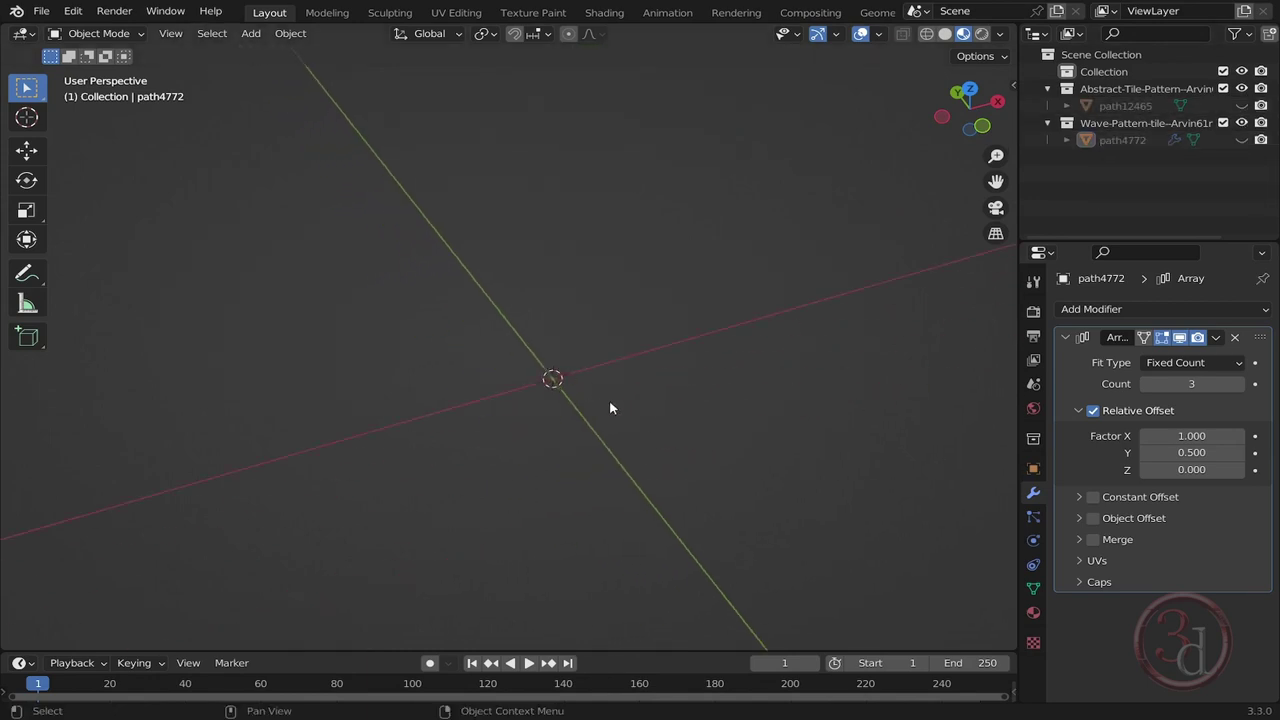
pyautogui.moveTo(611, 408); pyautogui.dragTo(540, 437, button='middle')
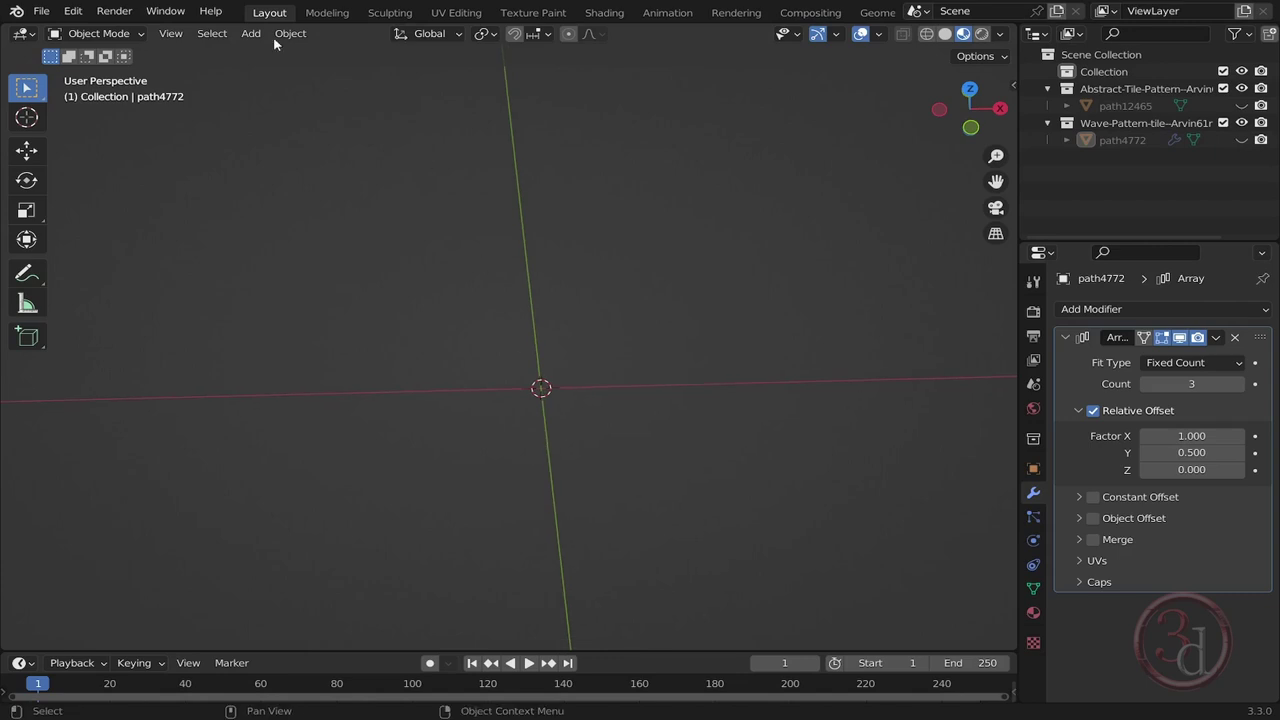
# Import the Abstract-Tile-Pattern--bb file as Scalable Vector Graphics.
pyautogui.click(42, 11)
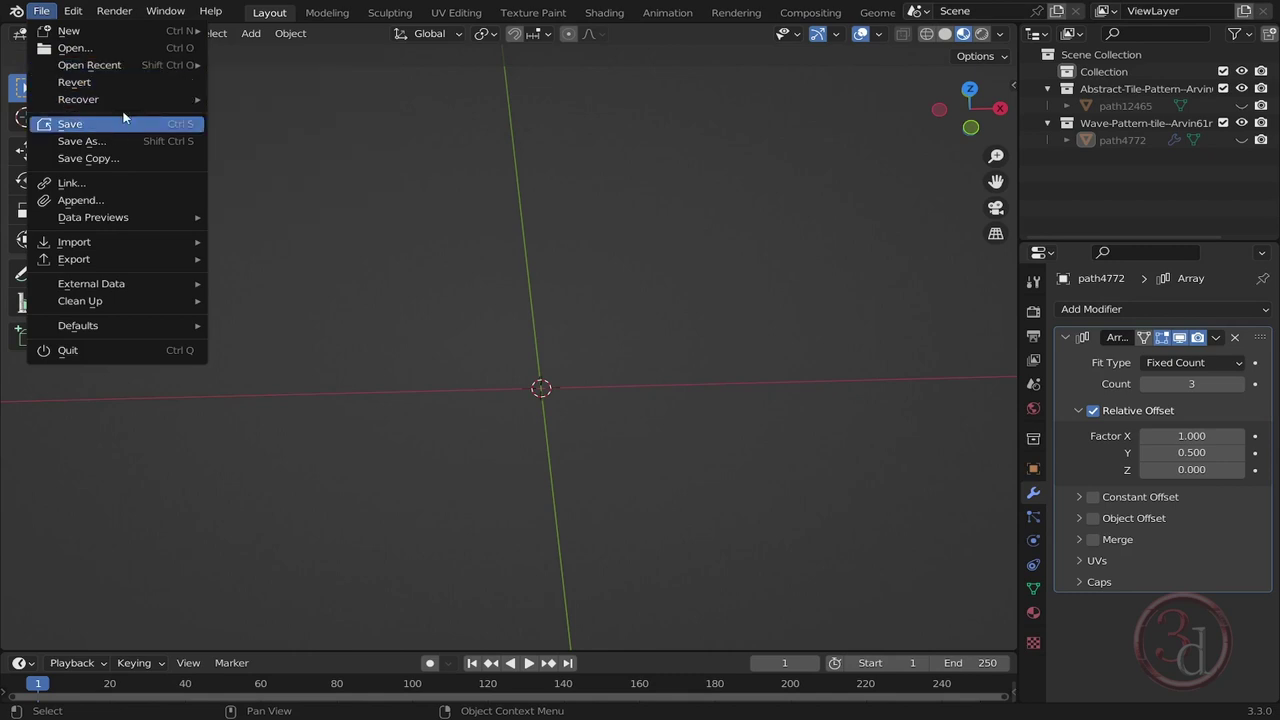
pyautogui.moveTo(120, 242)
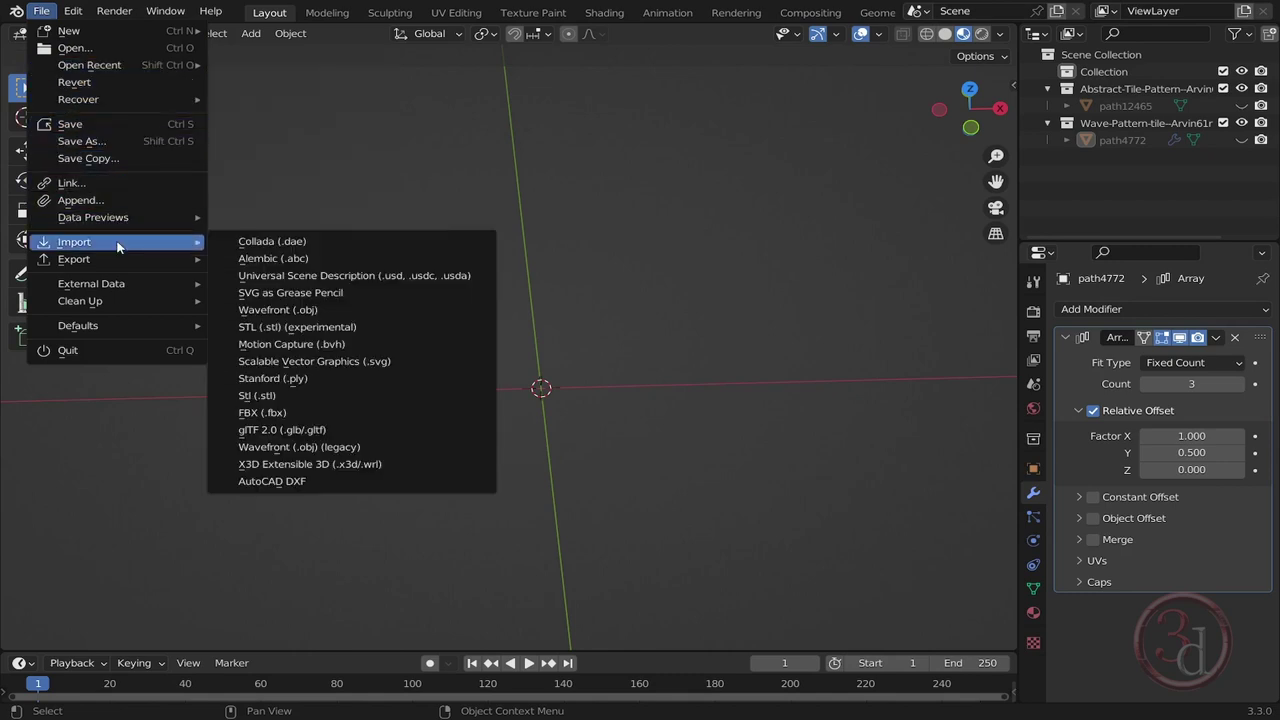
pyautogui.click(385, 362)
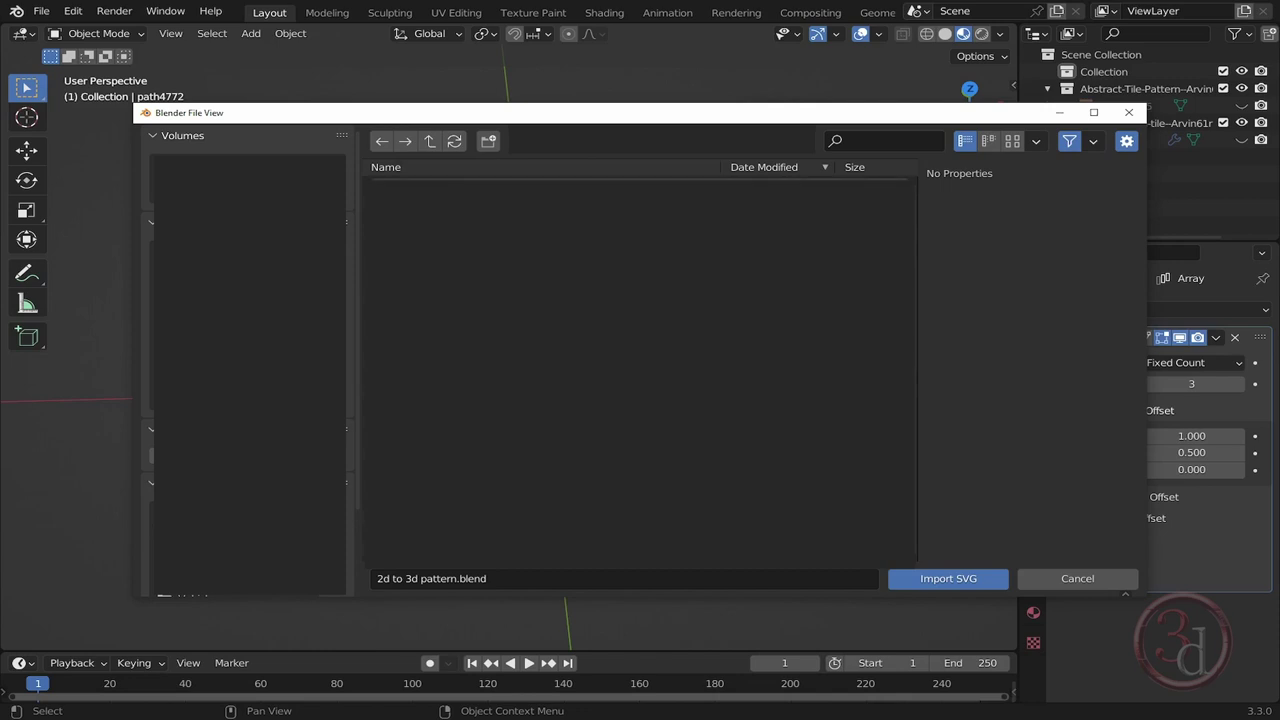
pyautogui.press('Return')
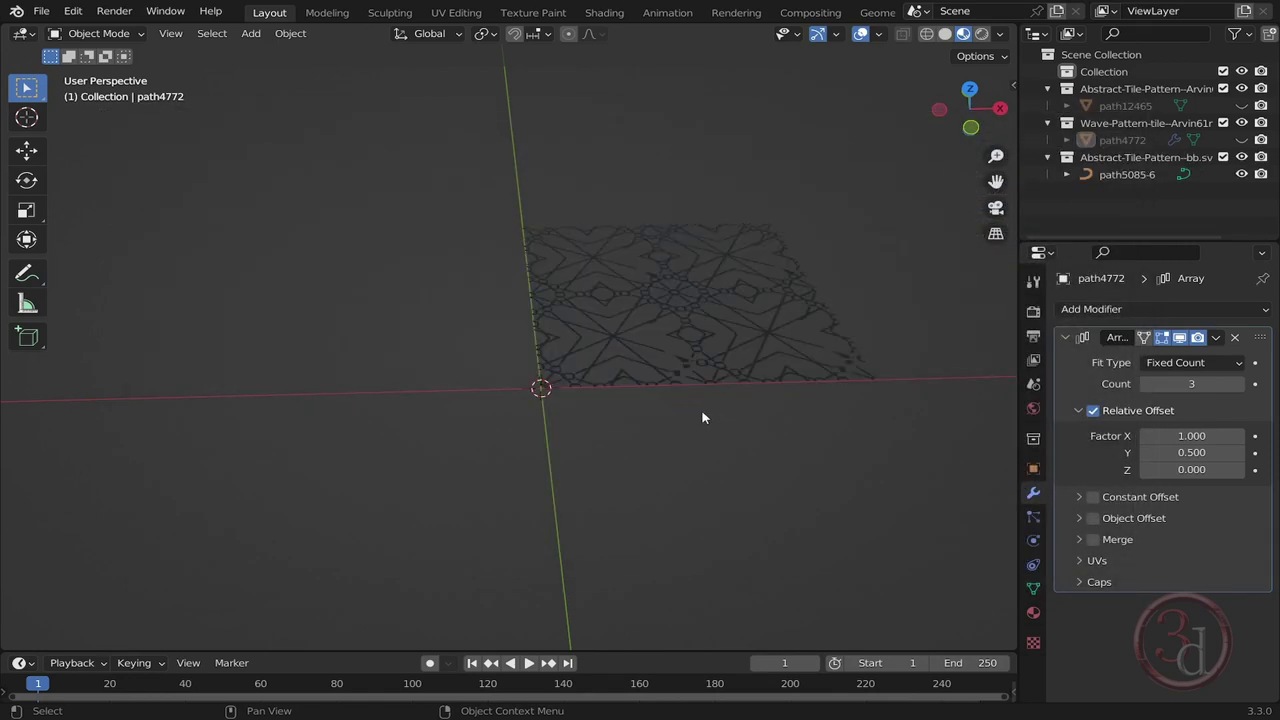
pyautogui.moveTo(682, 424); pyautogui.dragTo(624, 310, button='middle')
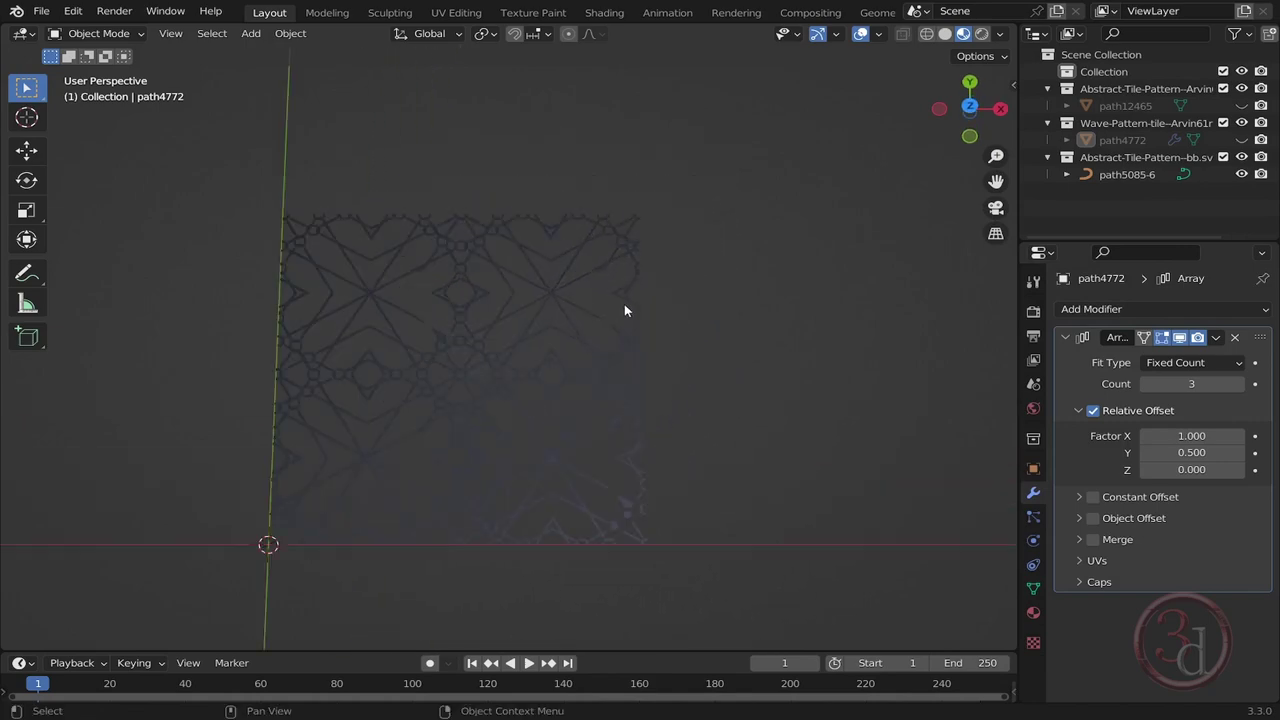
pyautogui.moveTo(684, 170); pyautogui.dragTo(585, 276)
pyautogui.moveTo(713, 401); pyautogui.dragTo(703, 286, button='middle')
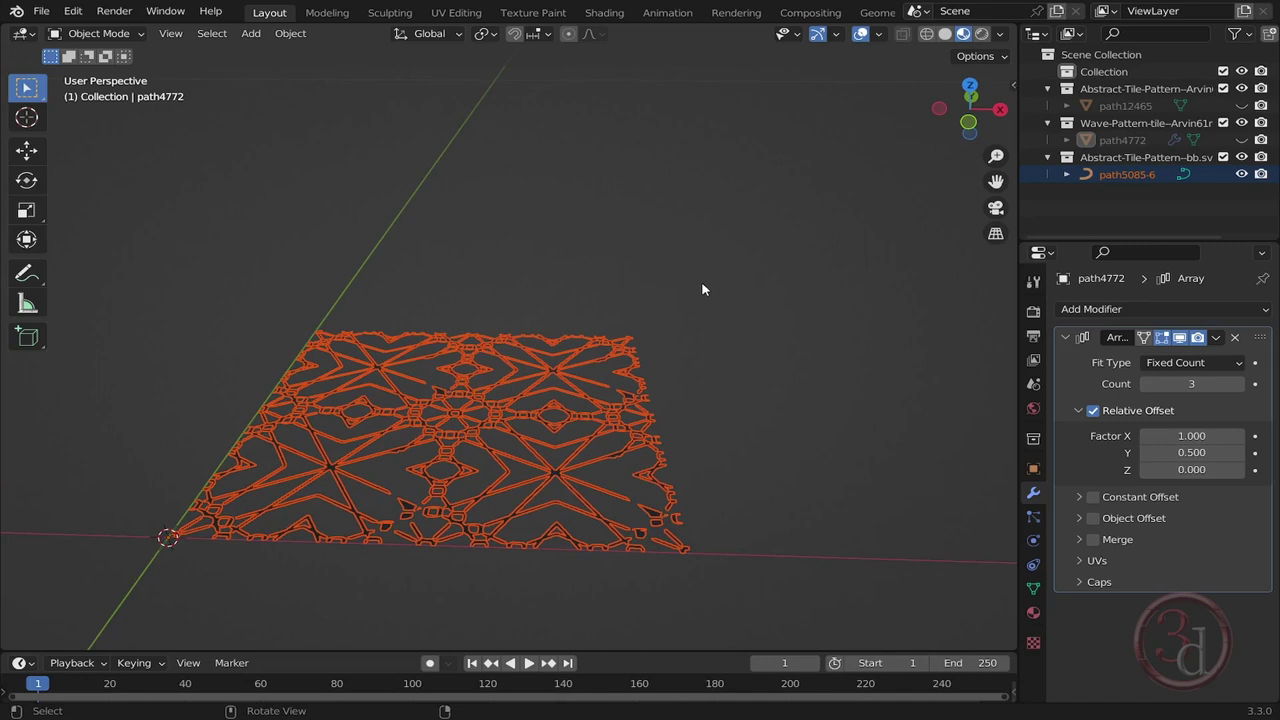
pyautogui.rightClick(540, 387)
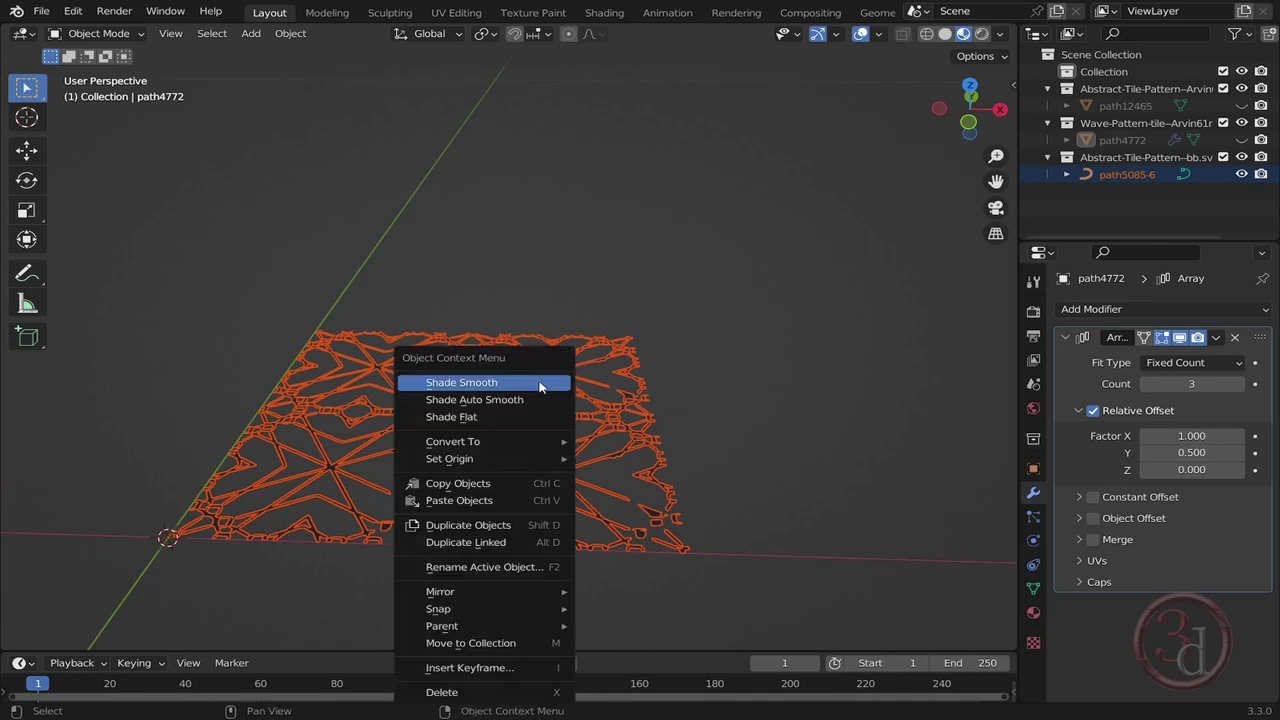
pyautogui.moveTo(512, 450)
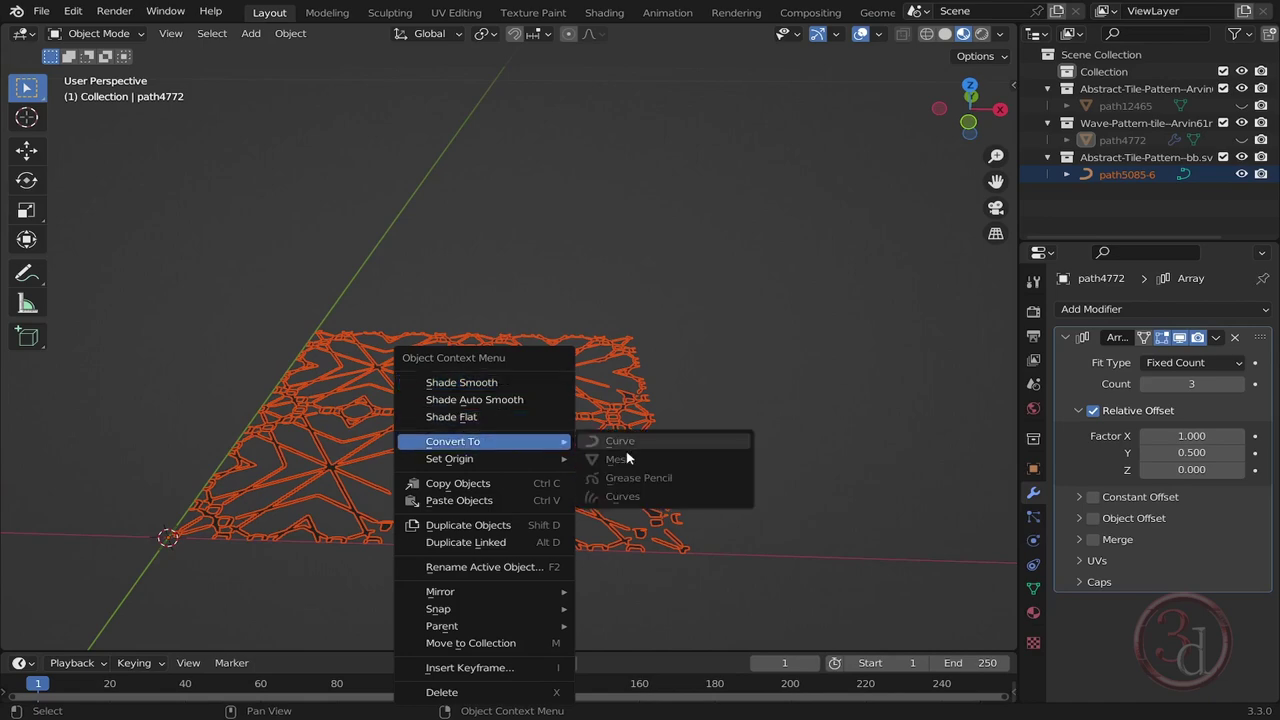
pyautogui.click(646, 409)
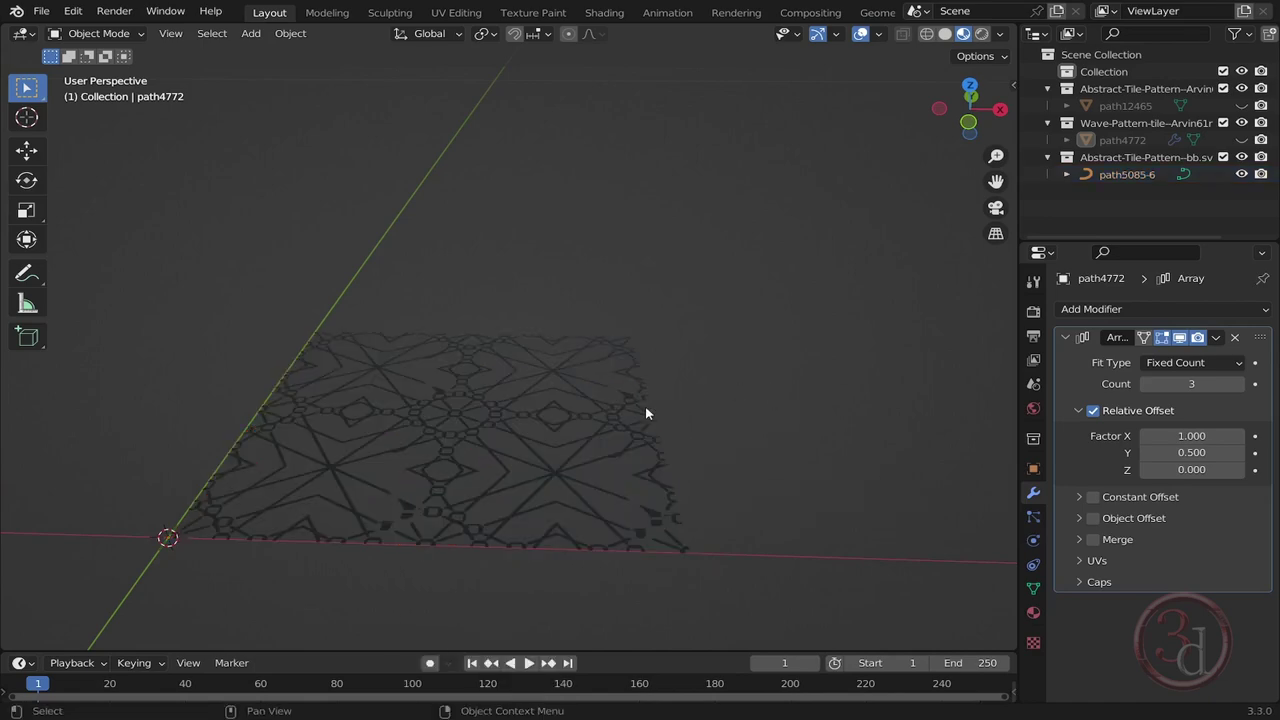
# Make the imported abstract tile pattern curve the active selection and convert it to a mesh.
pyautogui.click(622, 410)
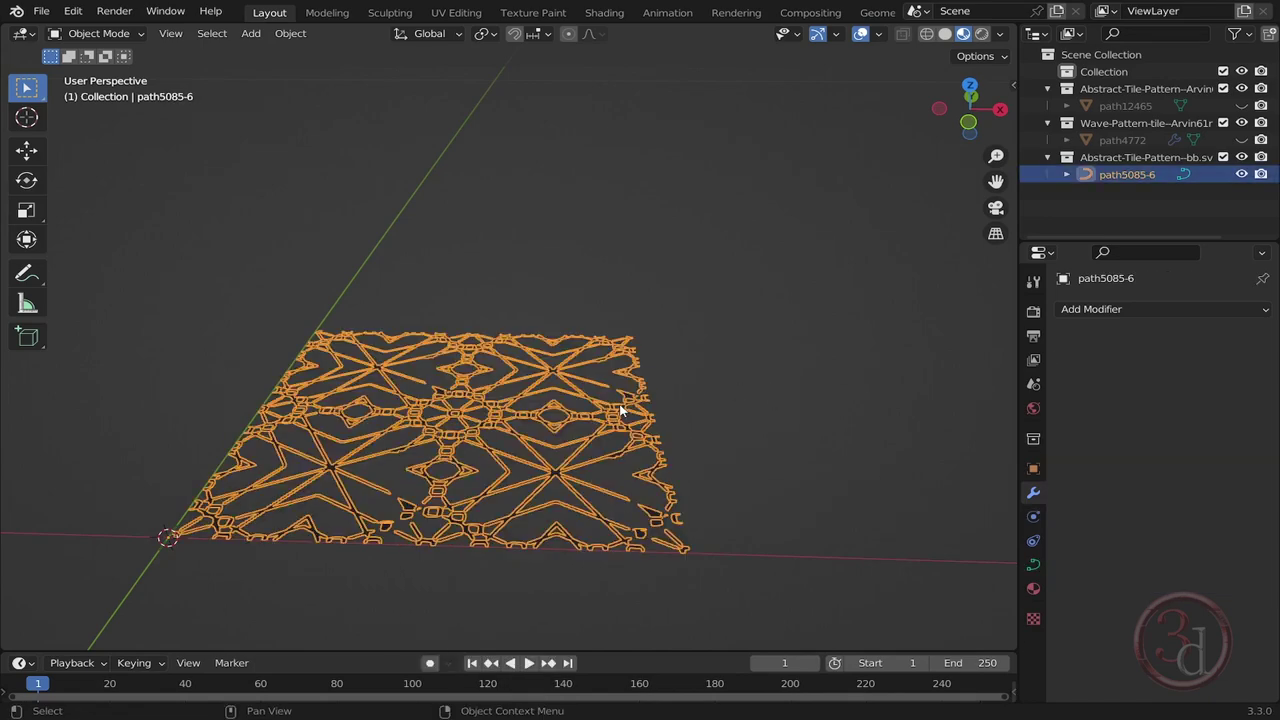
pyautogui.rightClick(557, 362)
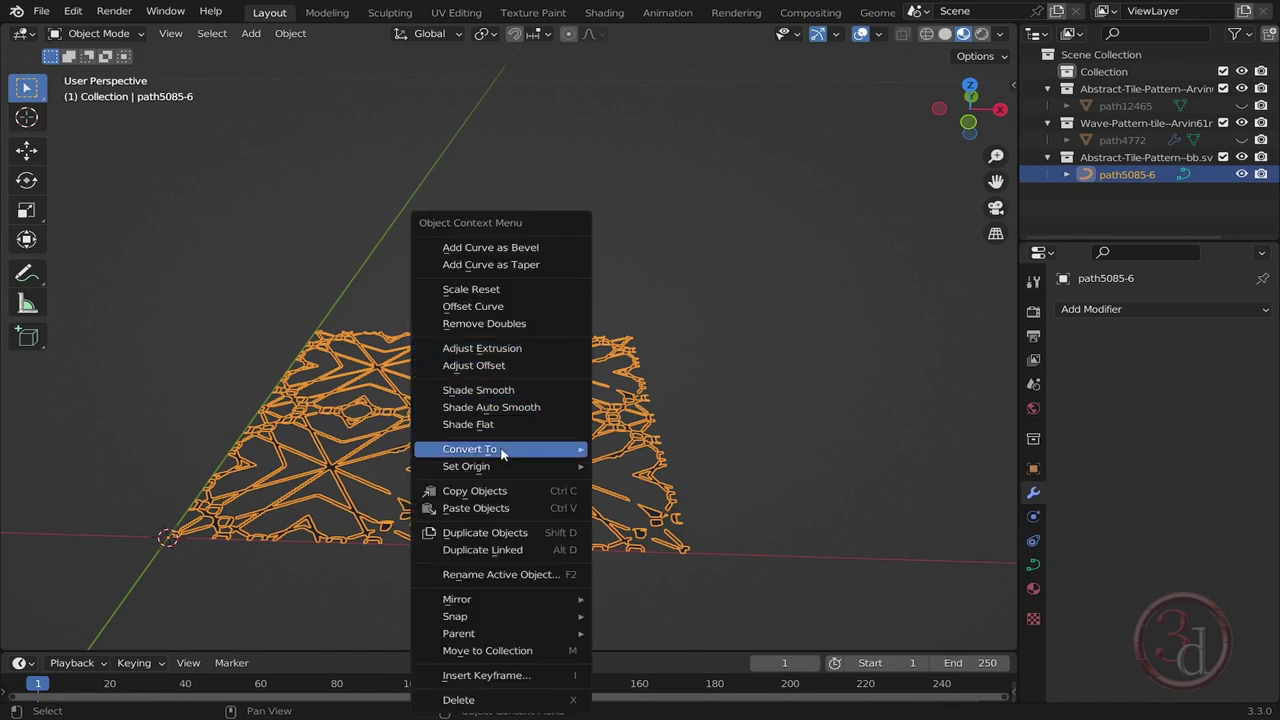
pyautogui.moveTo(578, 456)
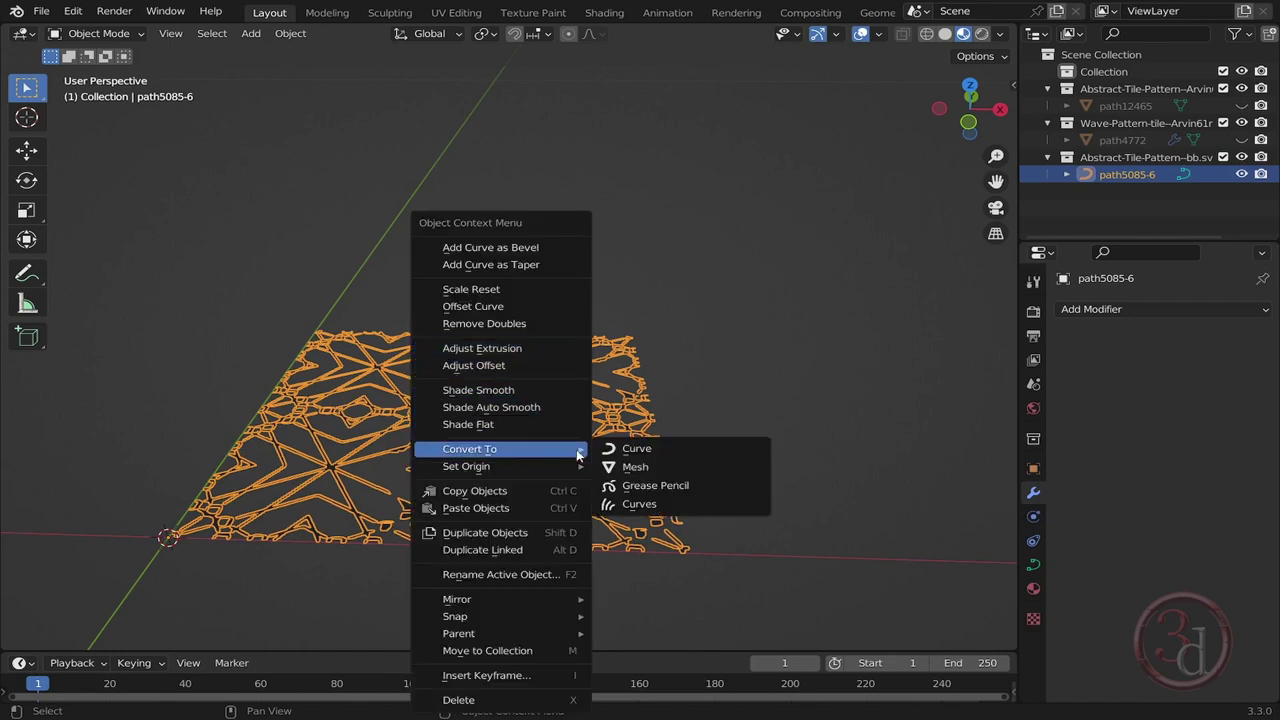
pyautogui.click(643, 469)
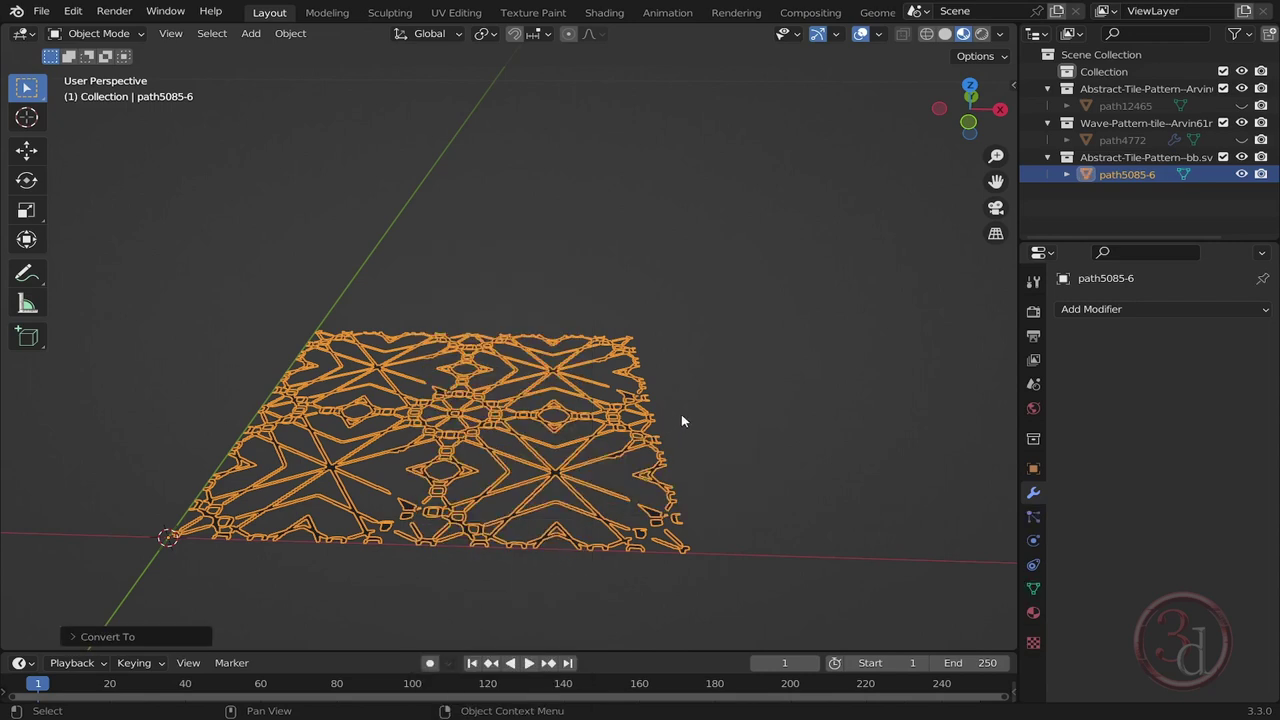
# Merge all vertices of the tile pattern mesh by distance in Edit Mode.
pyautogui.press('Tab')
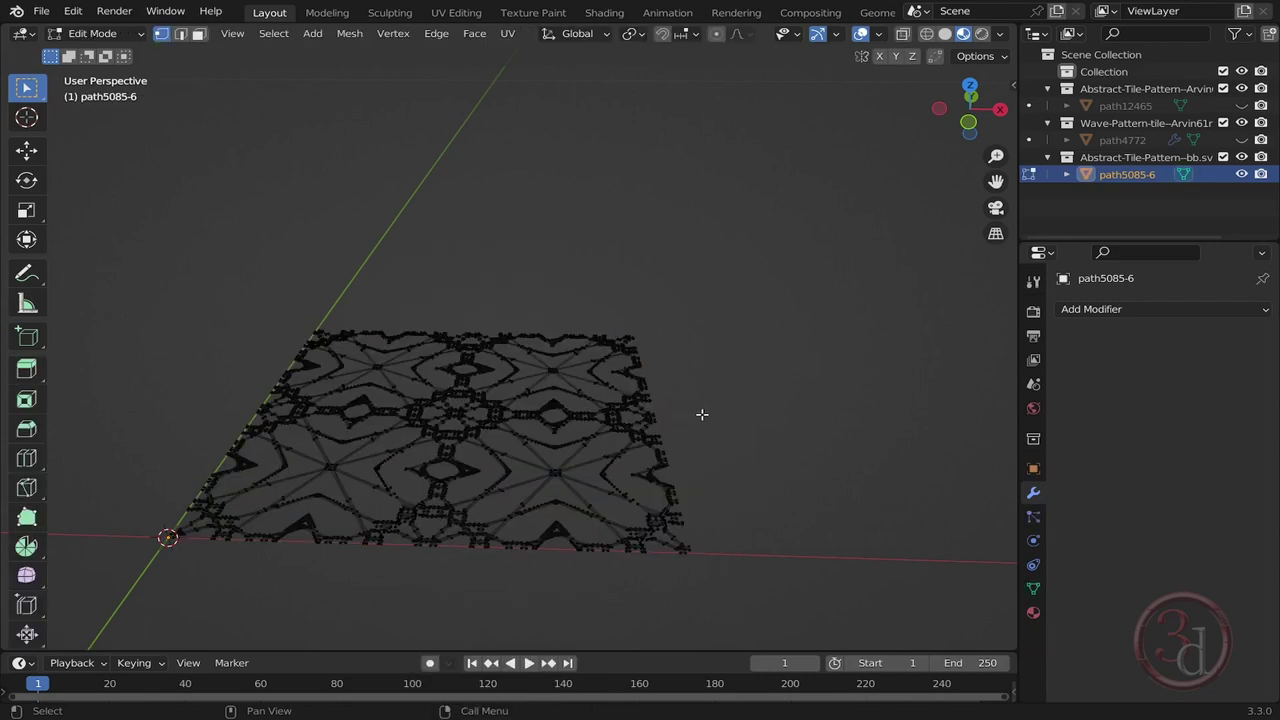
pyautogui.press('a')
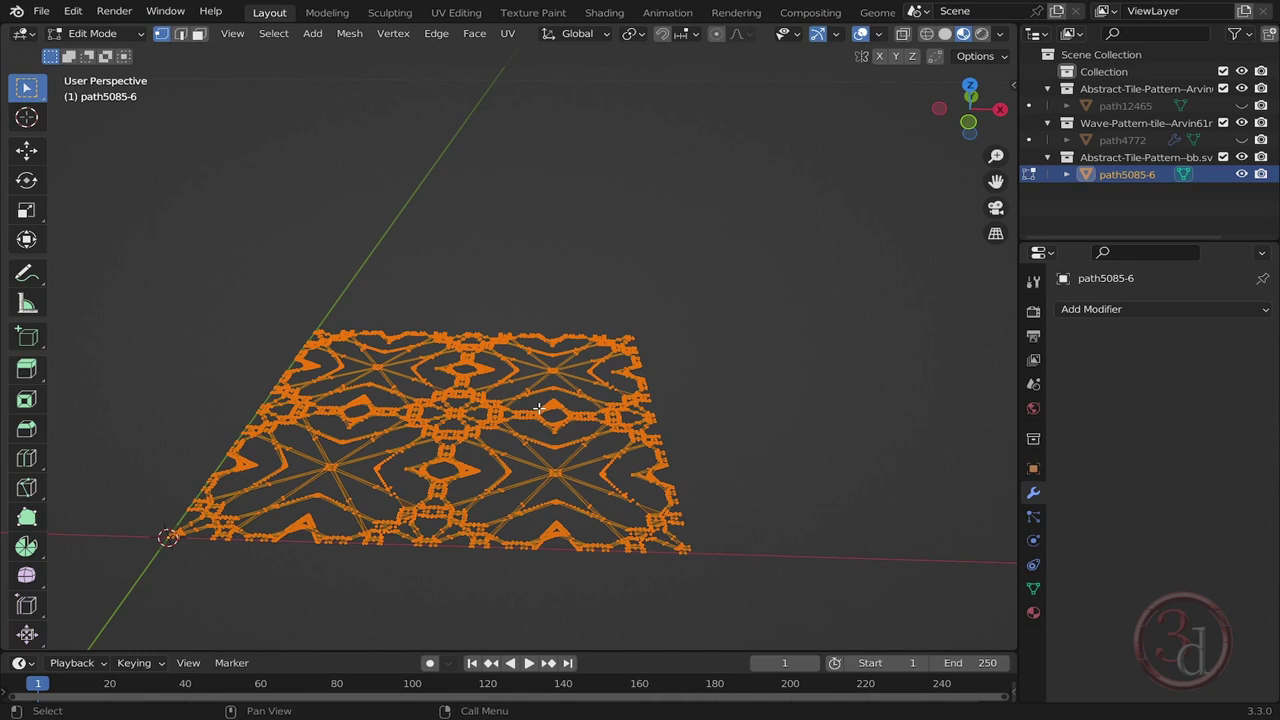
pyautogui.press('m')
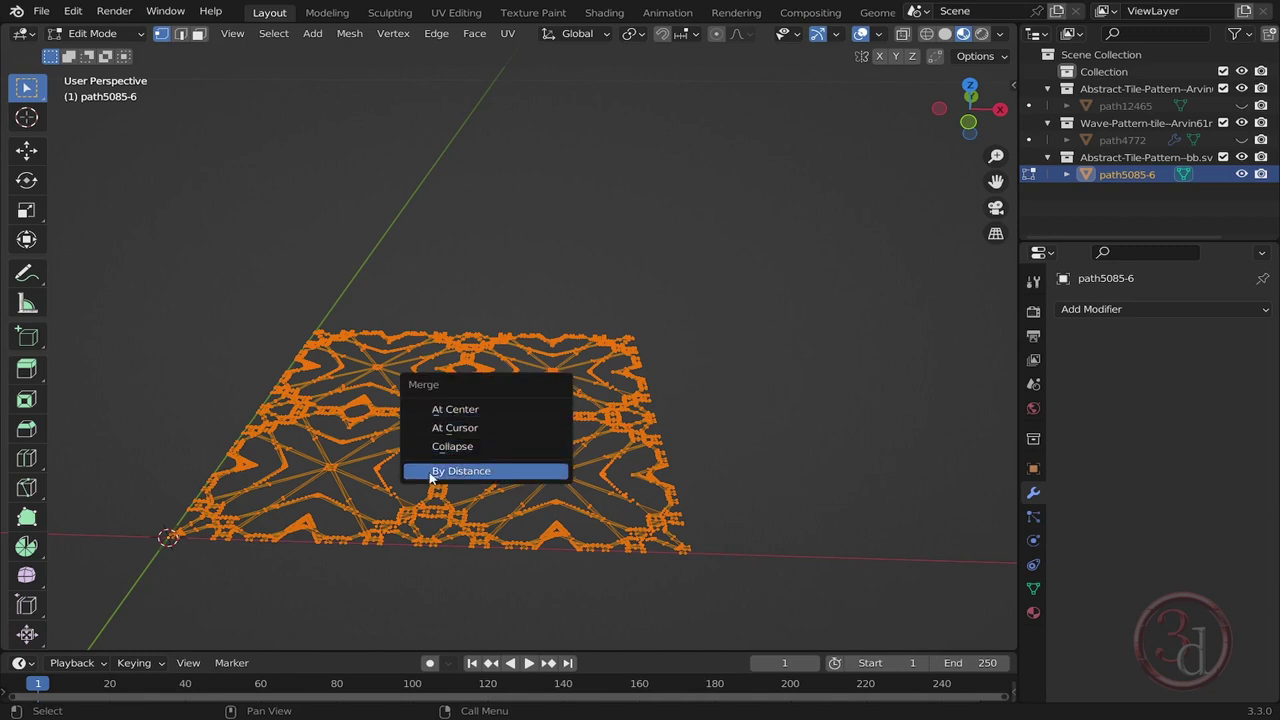
pyautogui.click(466, 472)
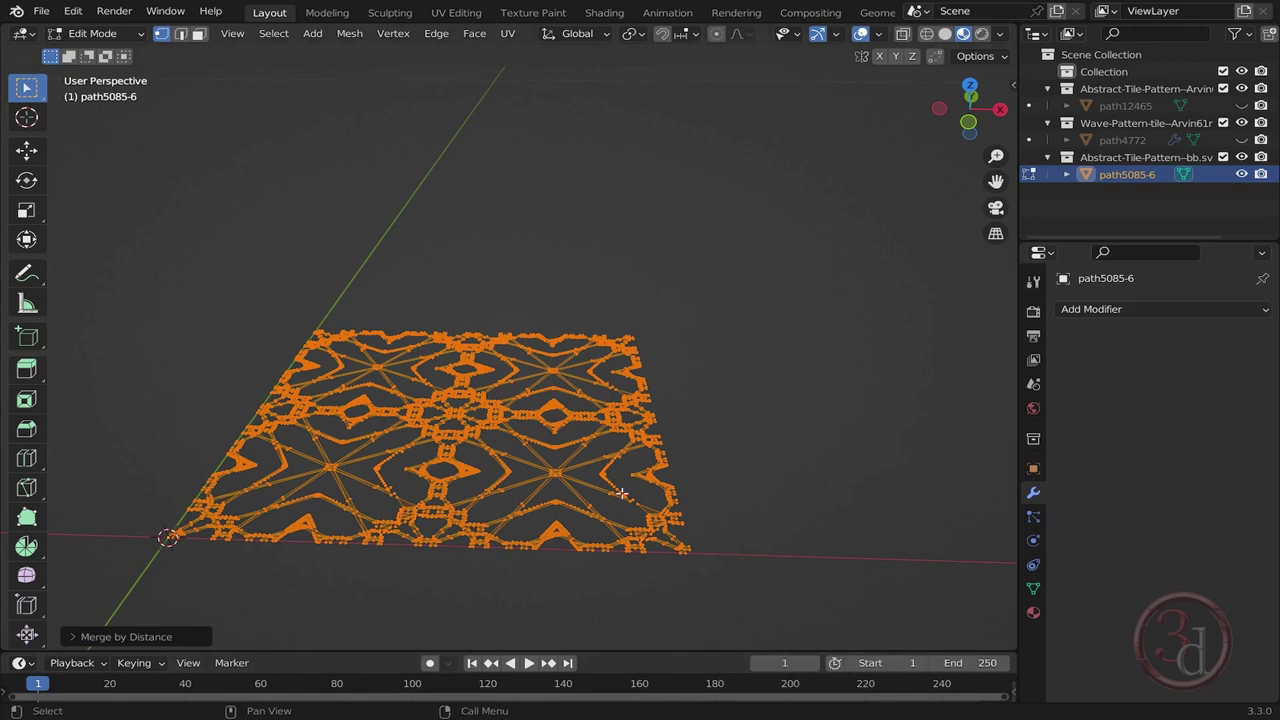
pyautogui.press('Tab')
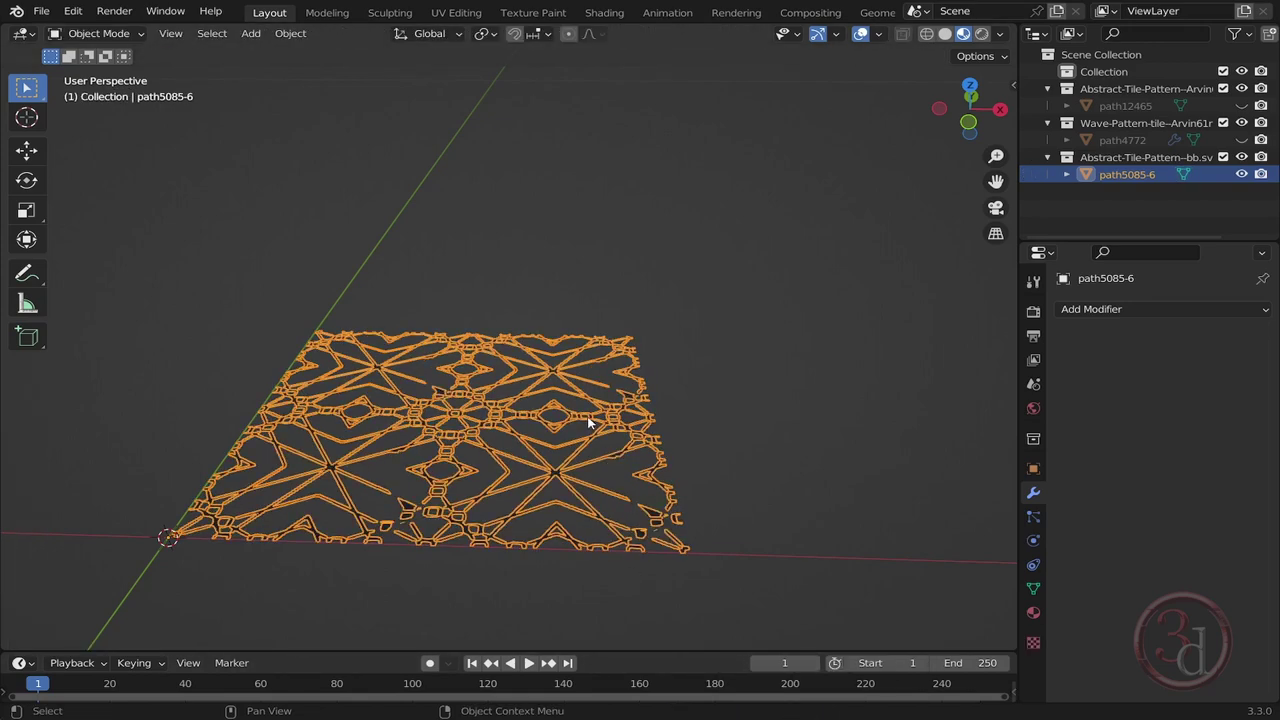
# Extrude the whole tile pattern mesh slightly along its normal and return to Object Mode.
pyautogui.press('Tab')
pyautogui.press('e')
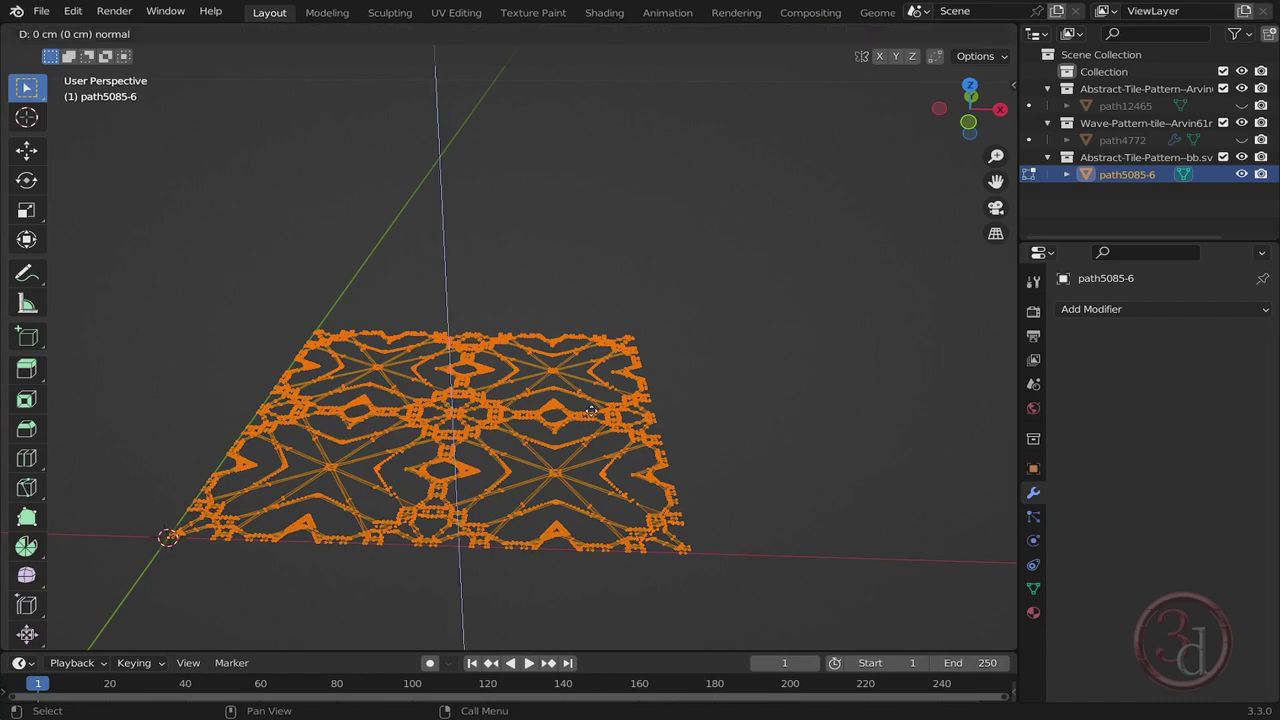
pyautogui.click(592, 407)
pyautogui.press('Tab')
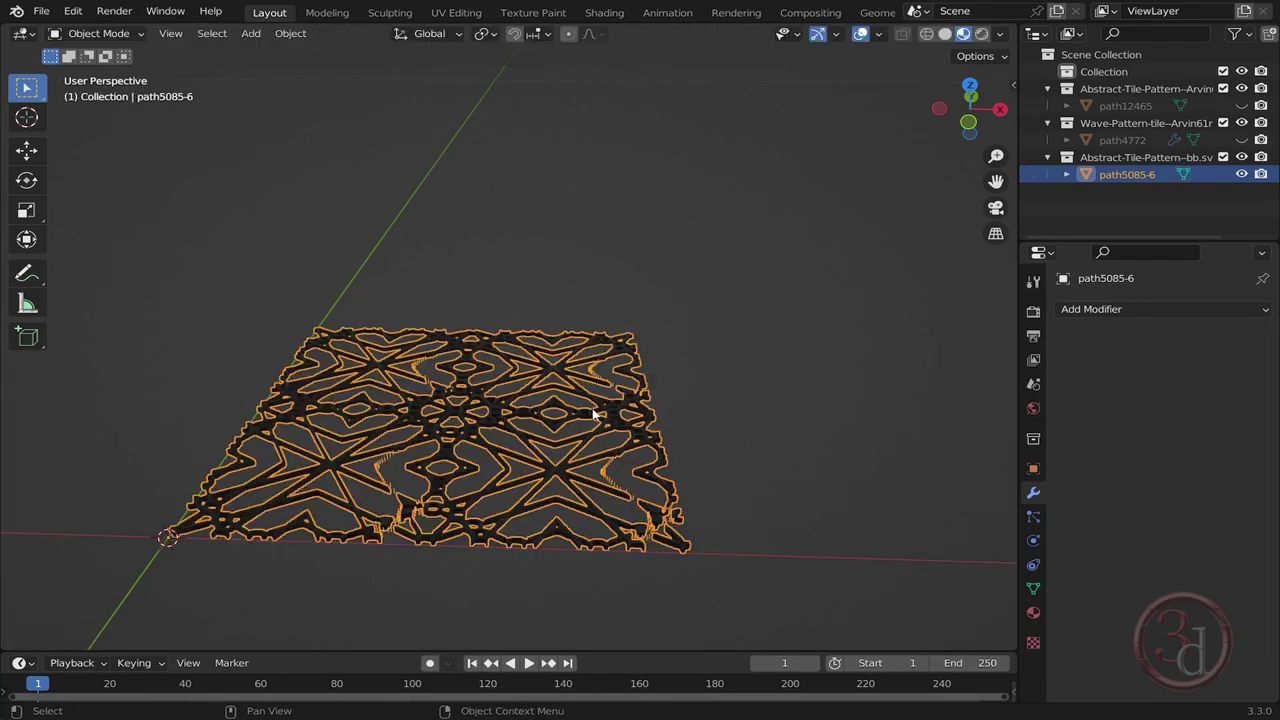
# Examine the extruded pattern up close along its outer border, looking for stray edges and missing faces.
pyautogui.moveTo(730, 405); pyautogui.dragTo(760, 454)
pyautogui.moveTo(666, 474); pyautogui.dragTo(607, 434, button='middle')
pyautogui.scroll(6, 607, 434)
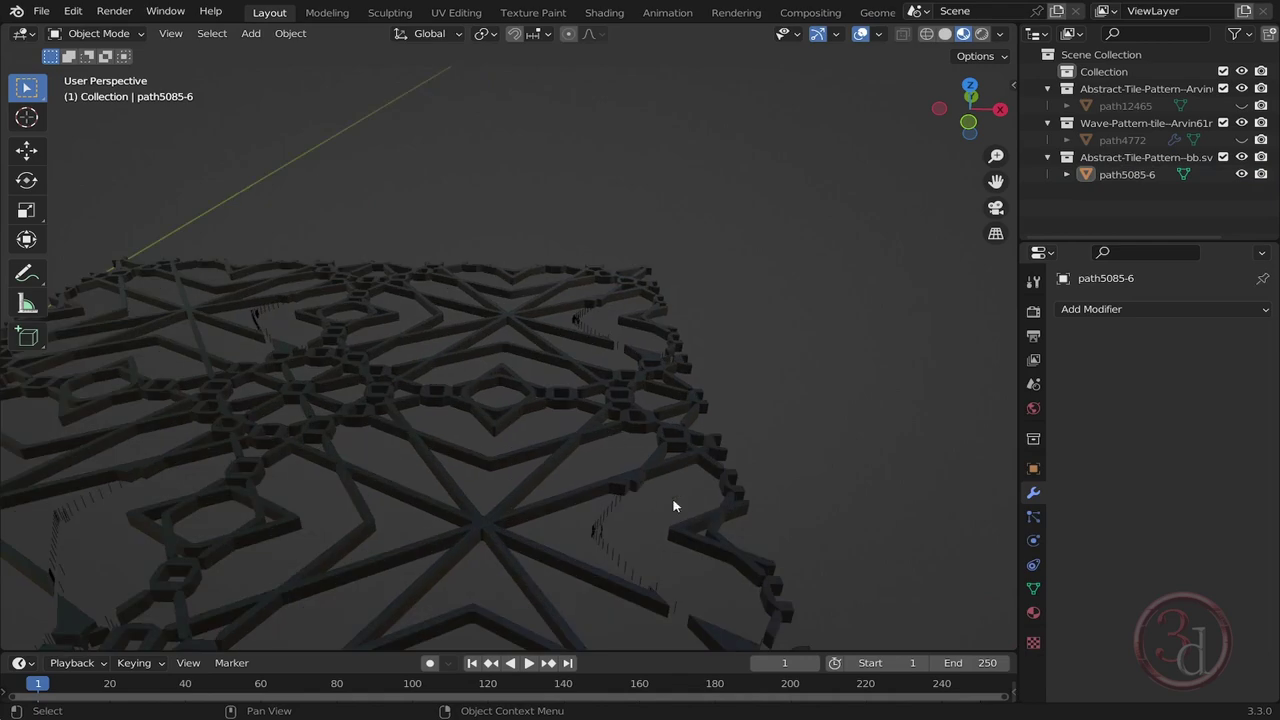
pyautogui.scroll(2, 628, 410)
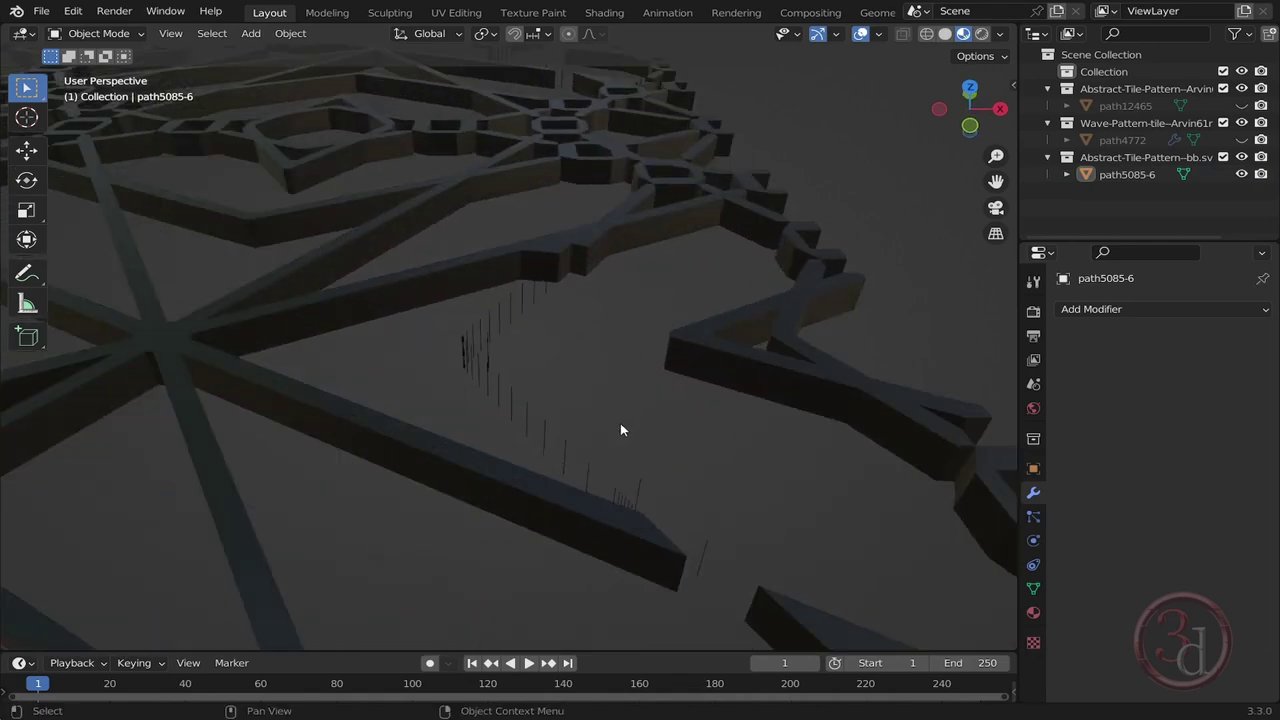
pyautogui.scroll(2, 620, 430)
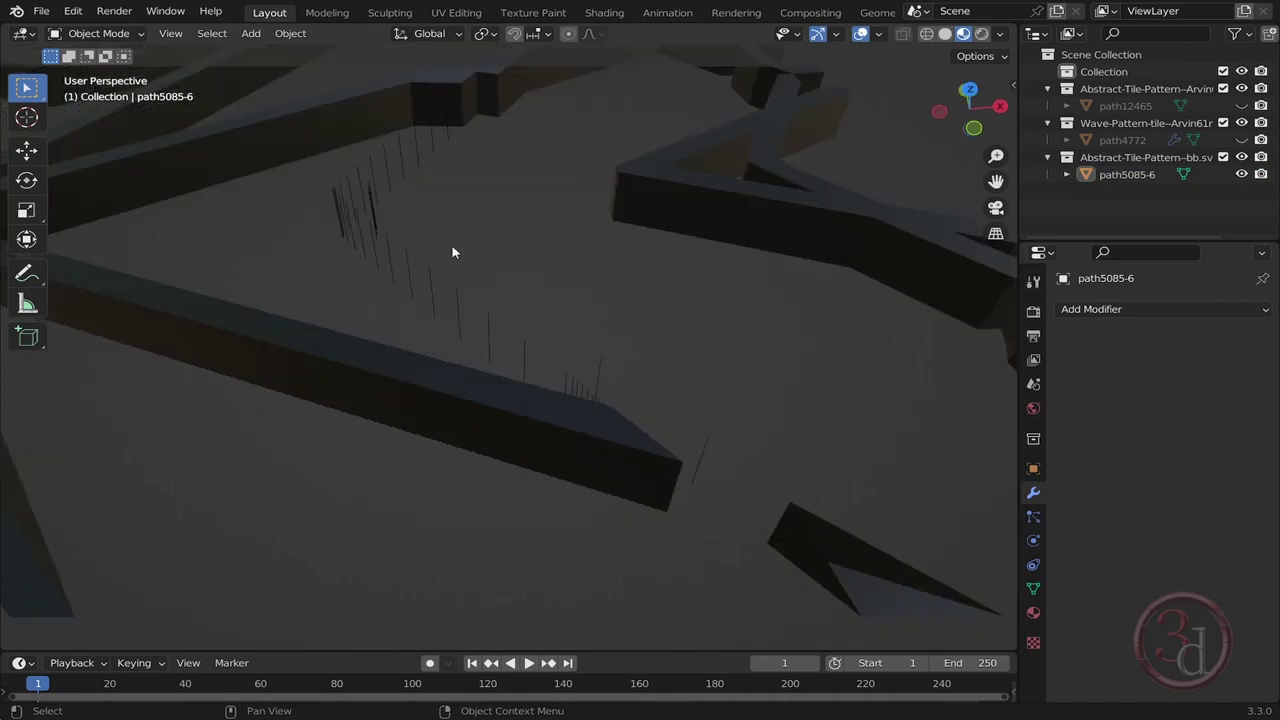
pyautogui.moveTo(394, 184); pyautogui.dragTo(348, 212)
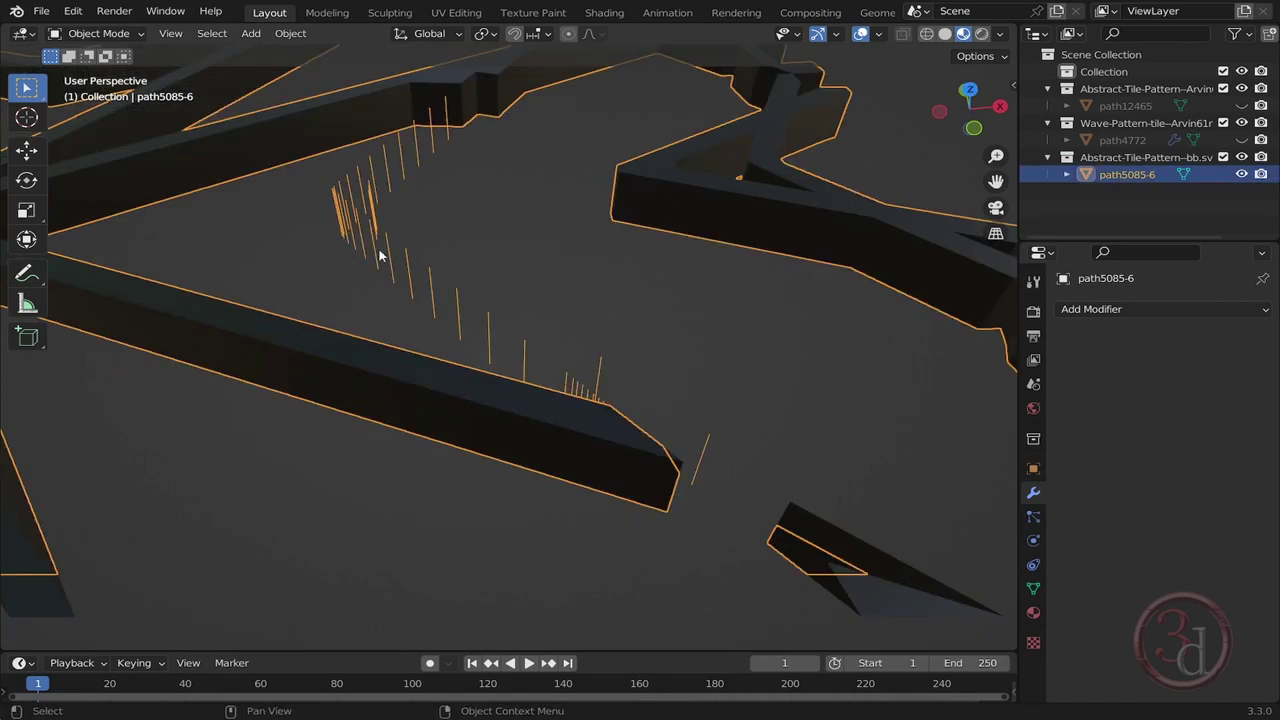
pyautogui.scroll(-3, 711, 437)
pyautogui.scroll(3, 637, 380)
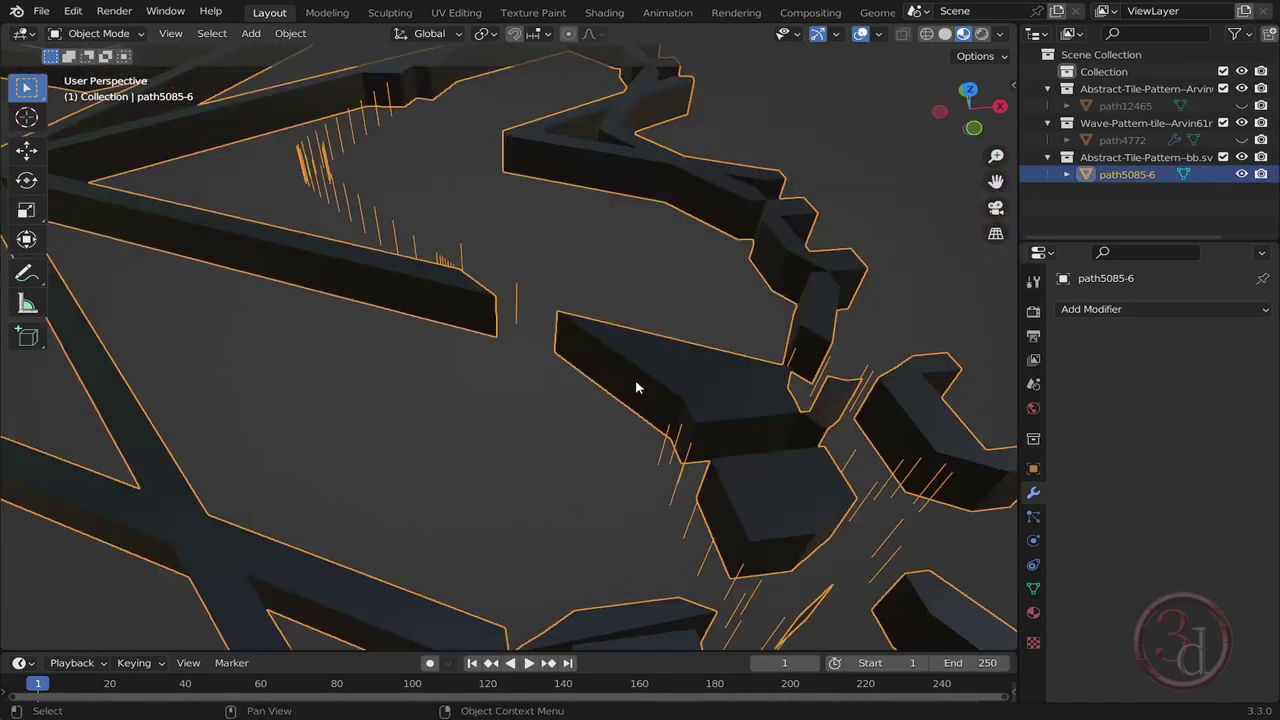
pyautogui.moveTo(637, 388); pyautogui.dragTo(450, 368, button='middle')
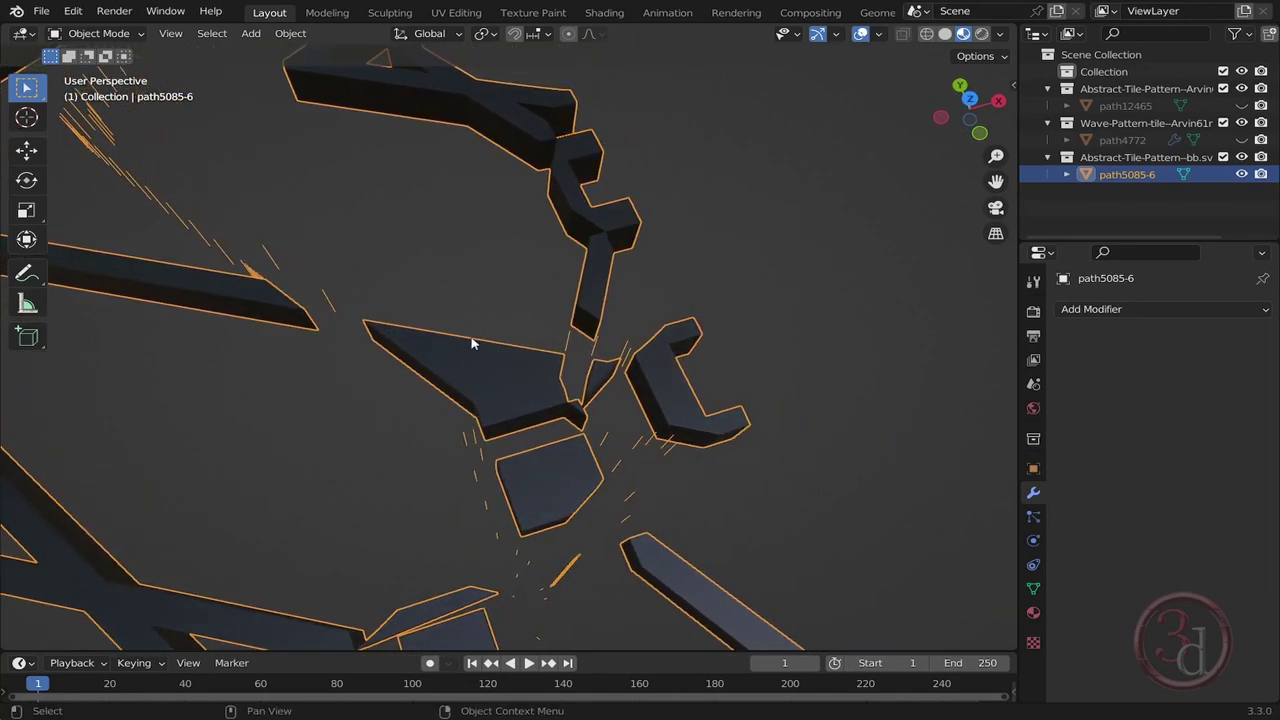
# Examine the rest of the extruded tile mesh from above, comparing its broken corners with the intact connections.
pyautogui.scroll(-5, 634, 277)
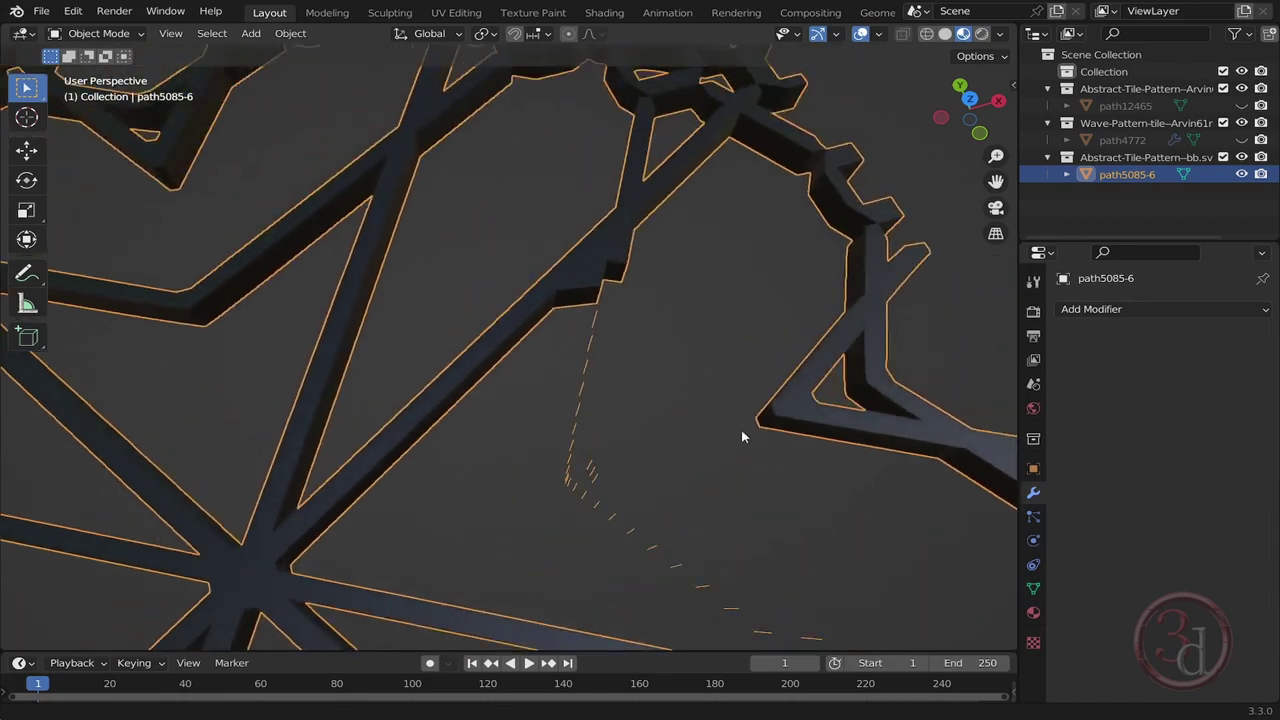
pyautogui.scroll(-3, 648, 240)
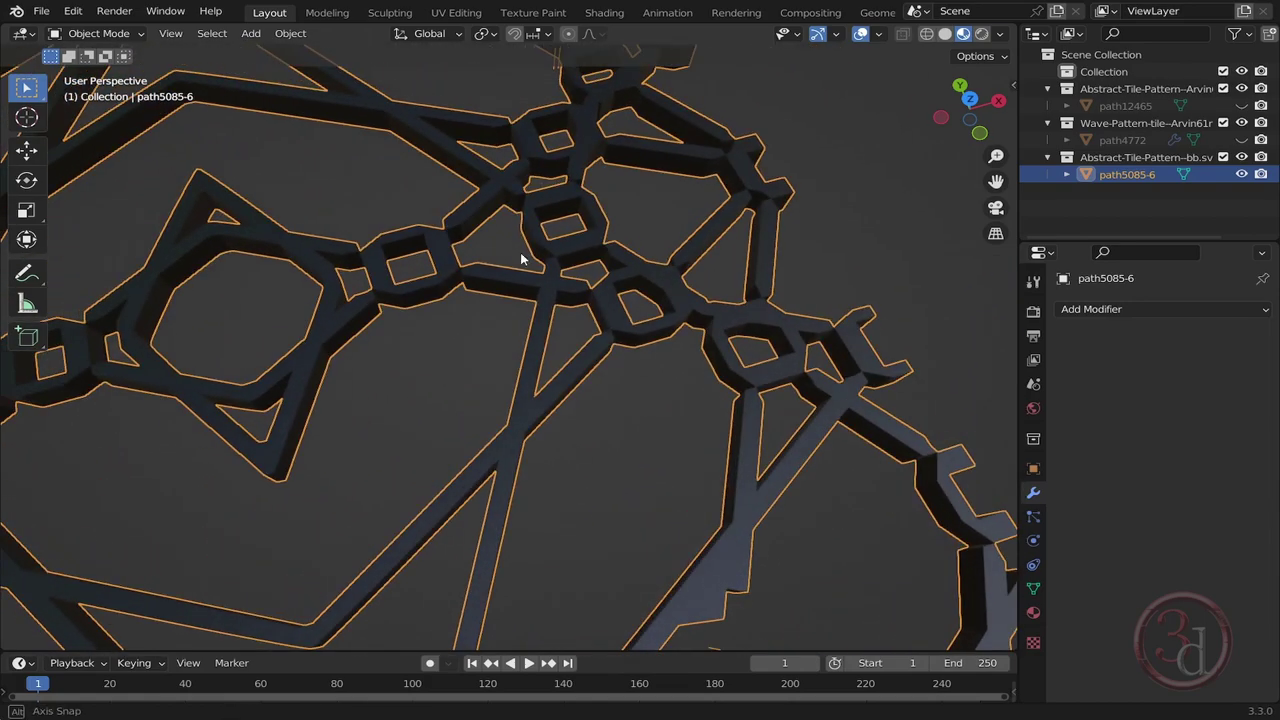
pyautogui.moveTo(523, 266); pyautogui.dragTo(509, 294, button='middle')
pyautogui.scroll(4, 509, 294)
pyautogui.scroll(-2, 481, 316)
pyautogui.moveTo(500, 346); pyautogui.dragTo(577, 206, button='middle')
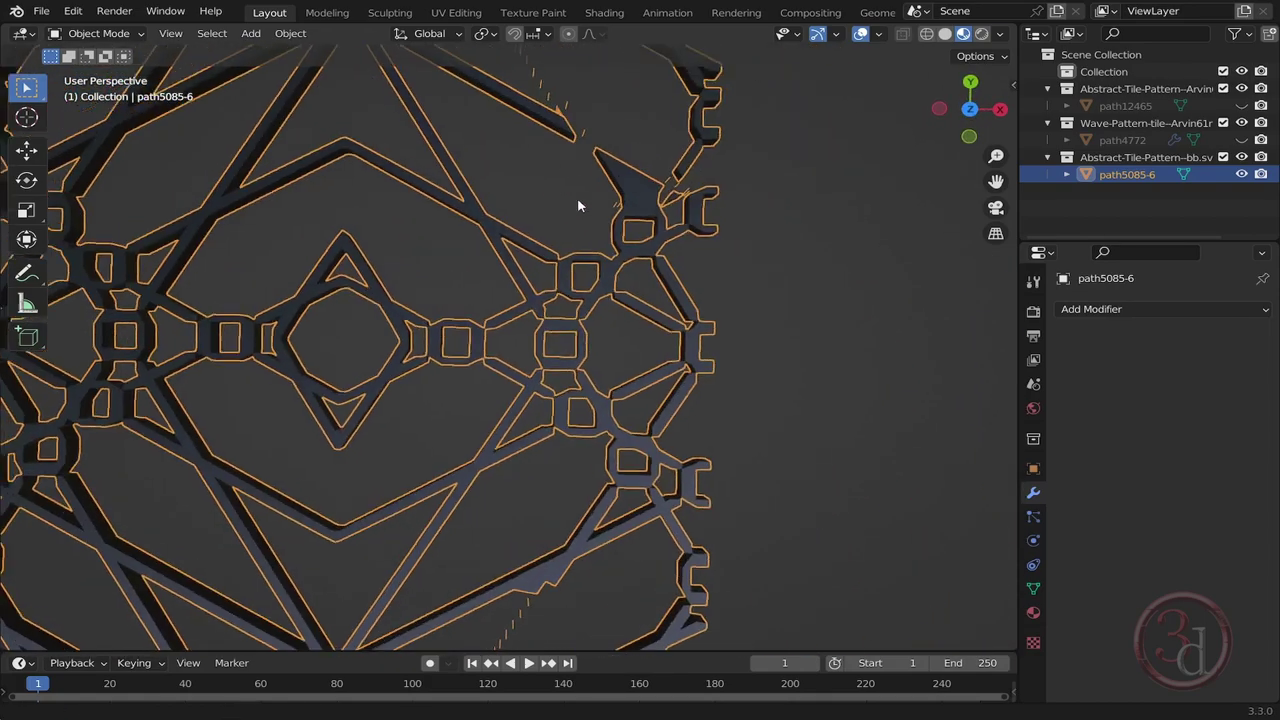
pyautogui.scroll(4, 577, 206)
pyautogui.moveTo(589, 397); pyautogui.dragTo(583, 311, button='middle')
pyautogui.scroll(-3, 583, 311)
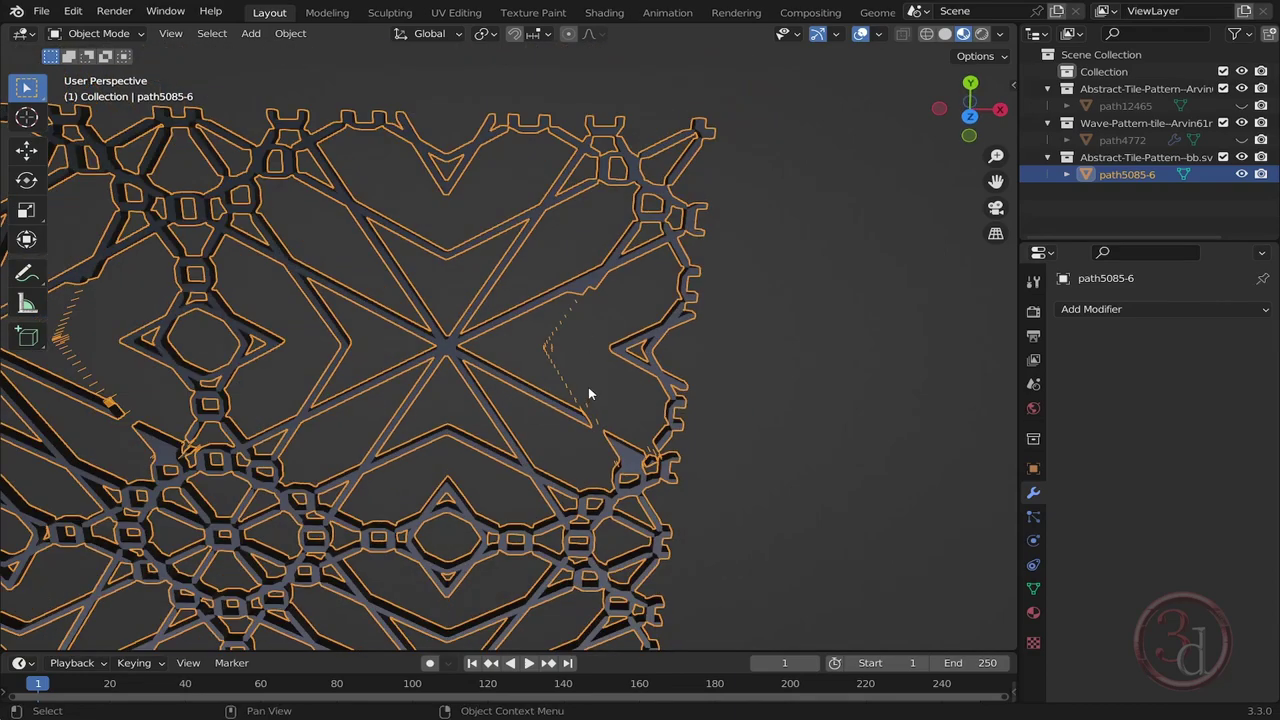
pyautogui.keyDown('shift'); pyautogui.moveTo(627, 377); pyautogui.dragTo(620, 209, button='middle'); pyautogui.keyUp('shift')
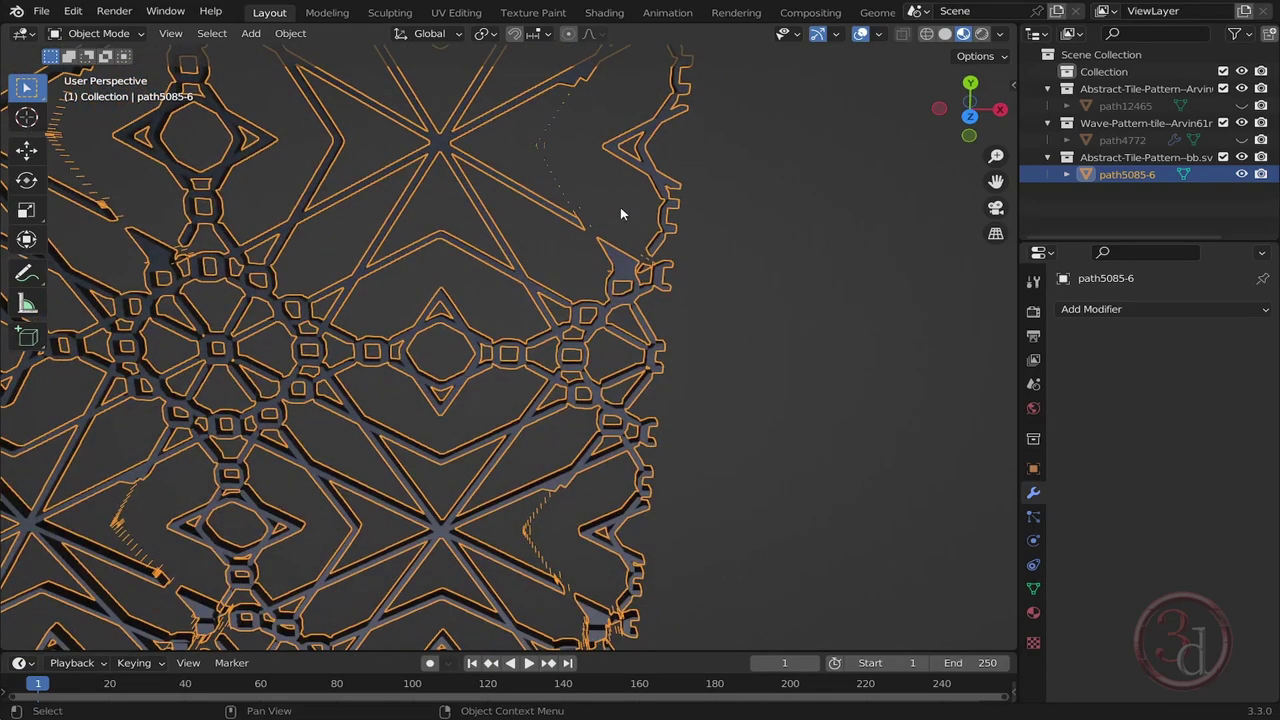
pyautogui.keyDown('shift'); pyautogui.moveTo(620, 292); pyautogui.dragTo(613, 240, button='middle'); pyautogui.keyUp('shift')
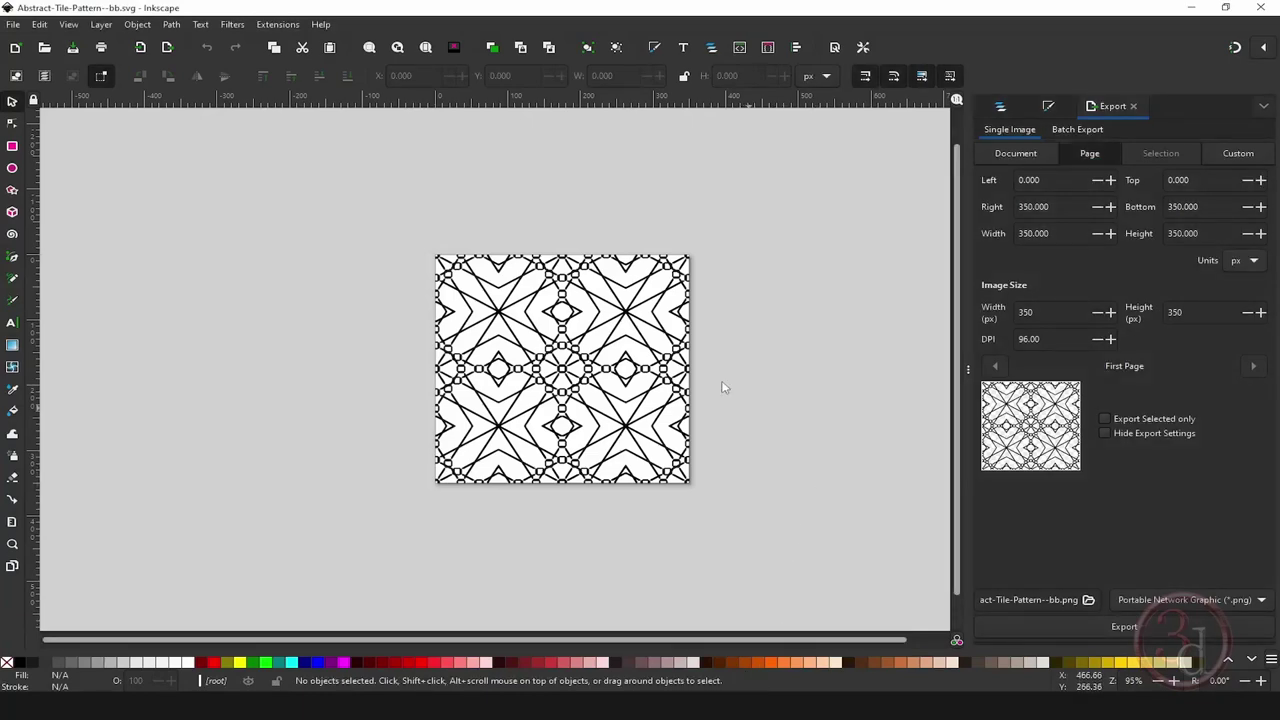
# Switch to Inkscape and examine the original tile pattern up close, checking where the bars and small octagons meet or overlap.
pyautogui.moveTo(692, 394); pyautogui.dragTo(649, 426, button='middle')
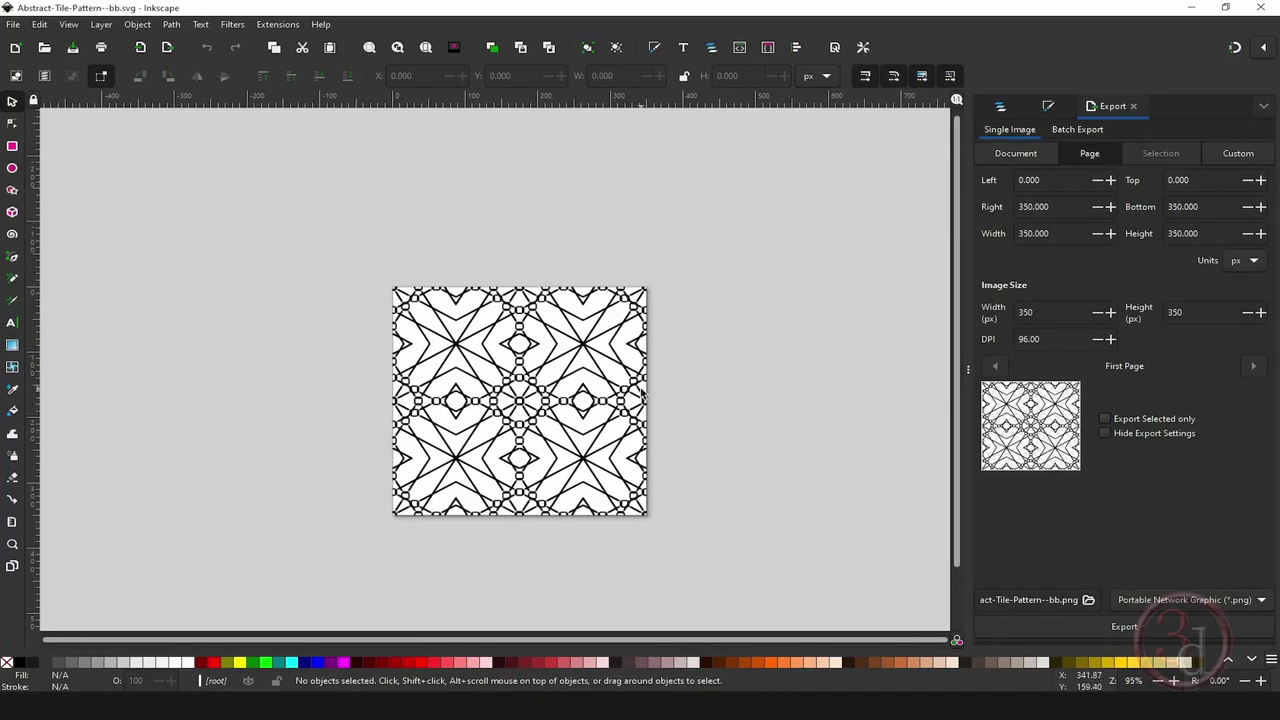
pyautogui.keyDown('ctrl'); pyautogui.scroll(5, 640, 380); pyautogui.keyUp('ctrl')
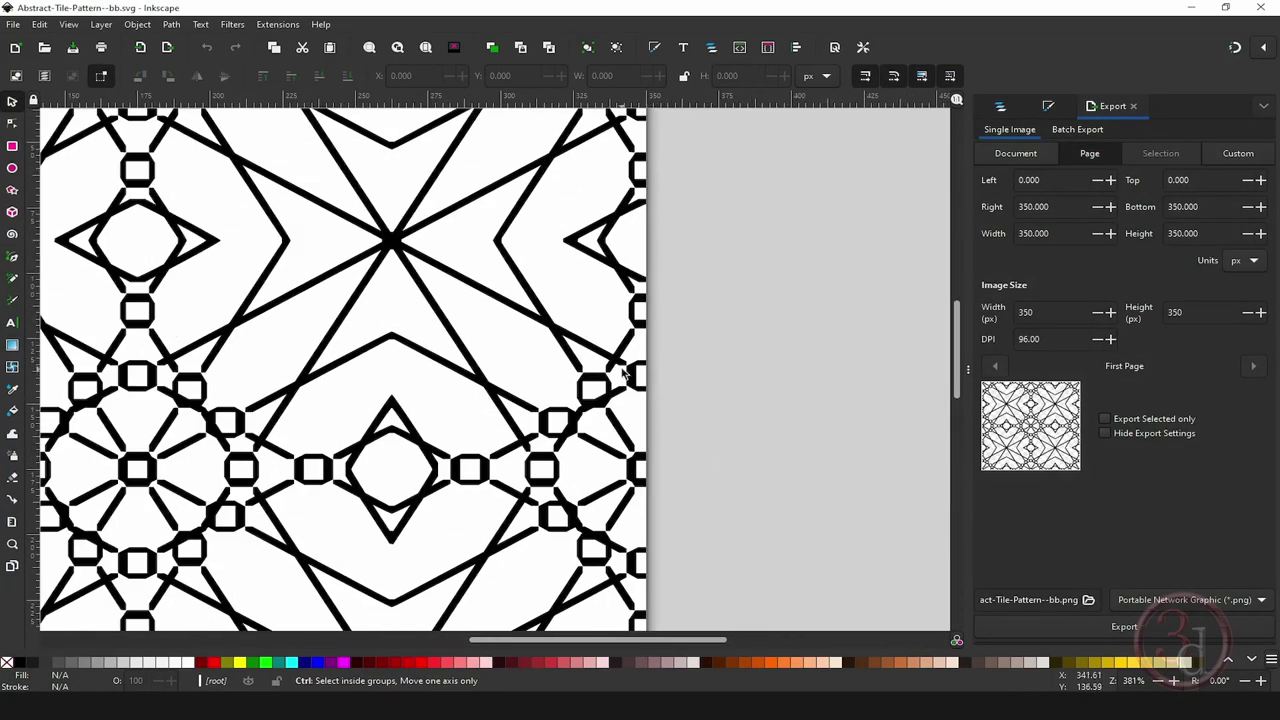
pyautogui.keyDown('ctrl'); pyautogui.scroll(1, 622, 376); pyautogui.keyUp('ctrl')
pyautogui.keyDown('ctrl'); pyautogui.scroll(4, 563, 378); pyautogui.keyUp('ctrl')
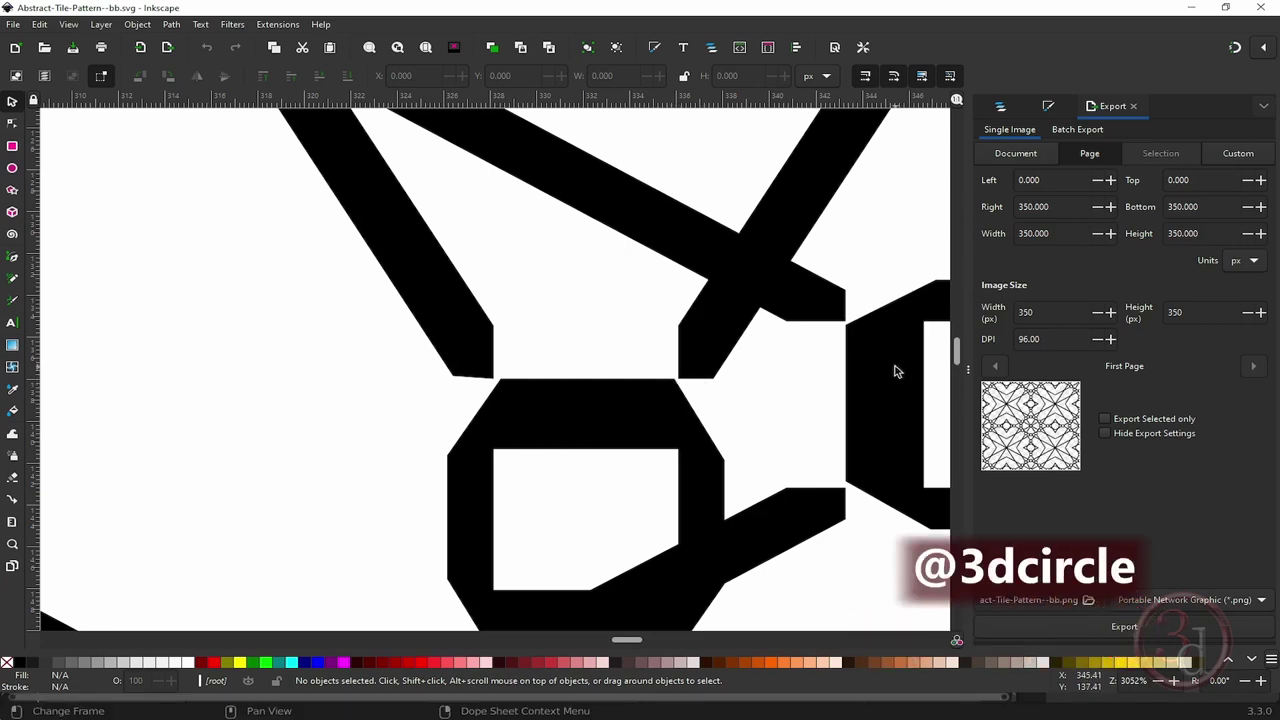
pyautogui.moveTo(894, 366); pyautogui.dragTo(622, 366, button='middle')
pyautogui.keyDown('ctrl'); pyautogui.scroll(-4, 666, 330); pyautogui.keyUp('ctrl')
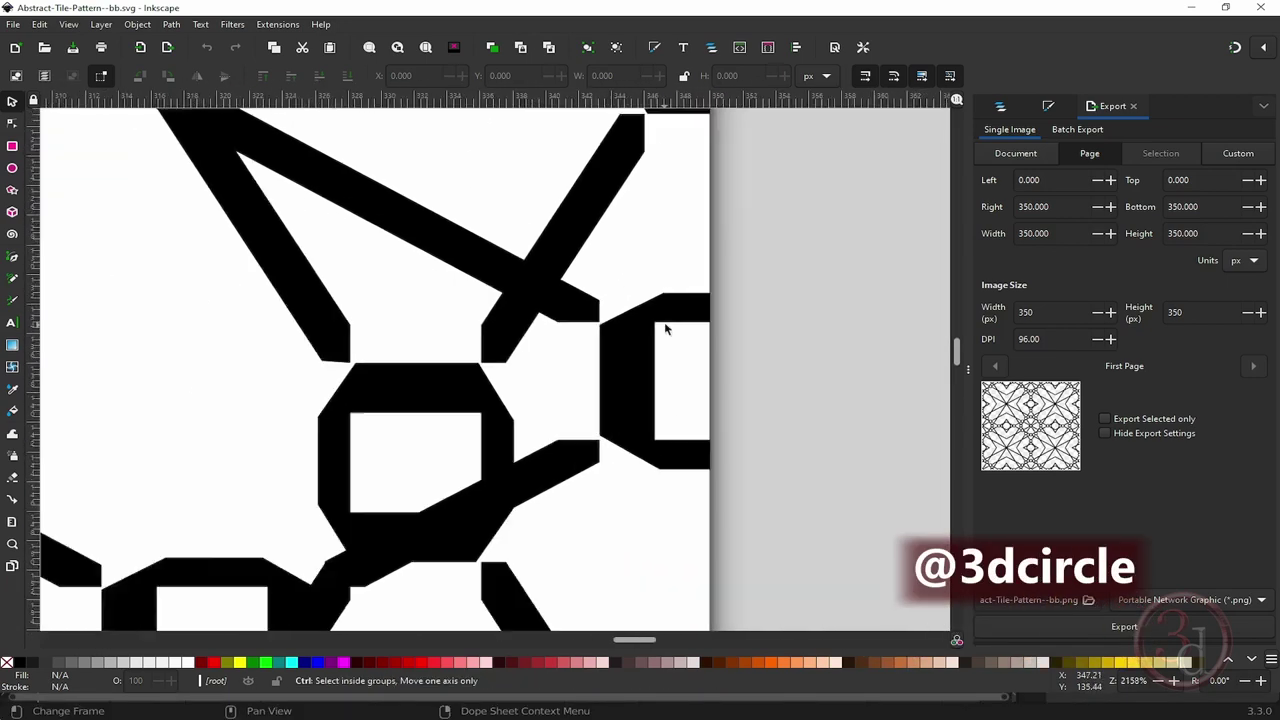
pyautogui.moveTo(552, 492); pyautogui.dragTo(677, 362, button='middle')
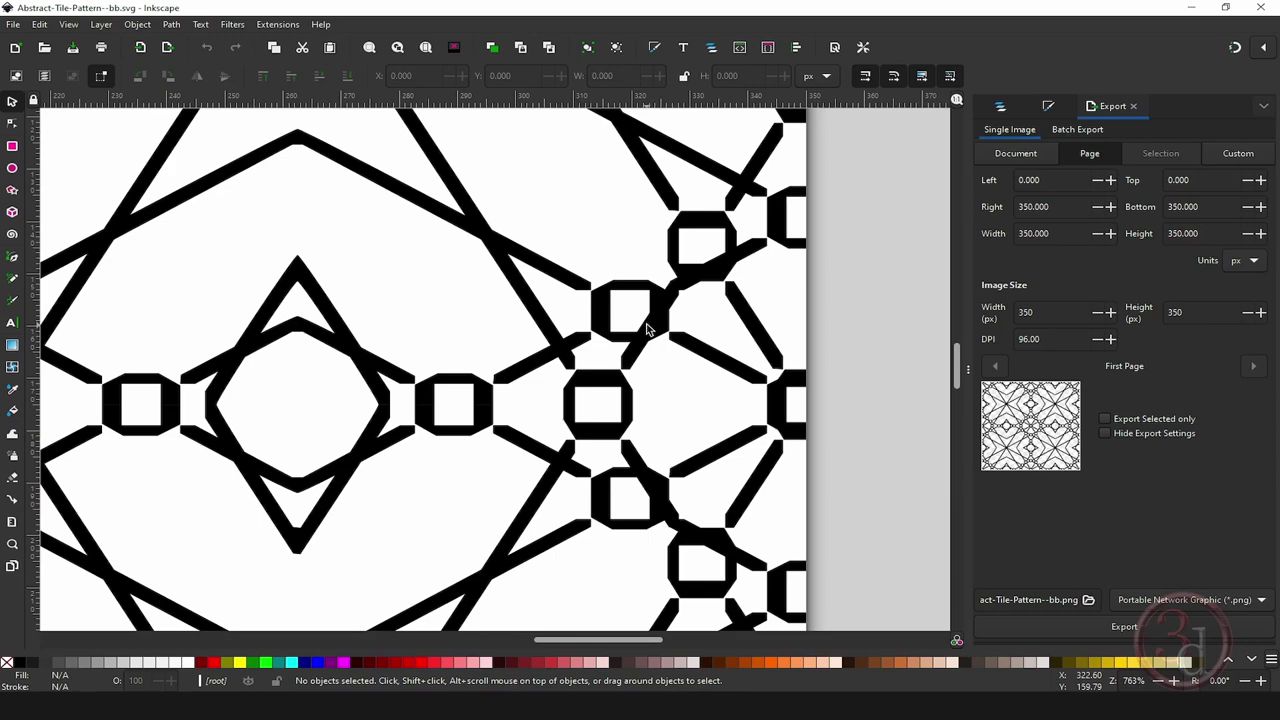
pyautogui.moveTo(665, 340); pyautogui.dragTo(683, 442, button='middle')
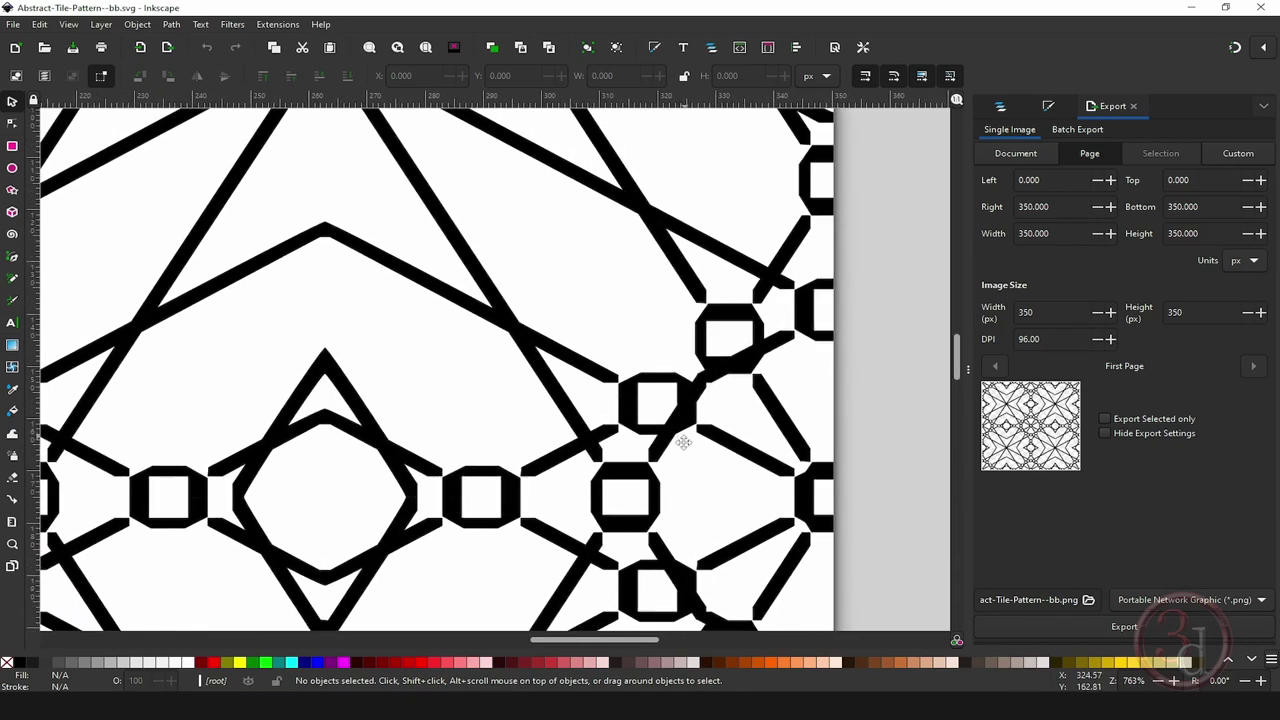
pyautogui.scroll(1, 683, 442)
pyautogui.scroll(1, 738, 281)
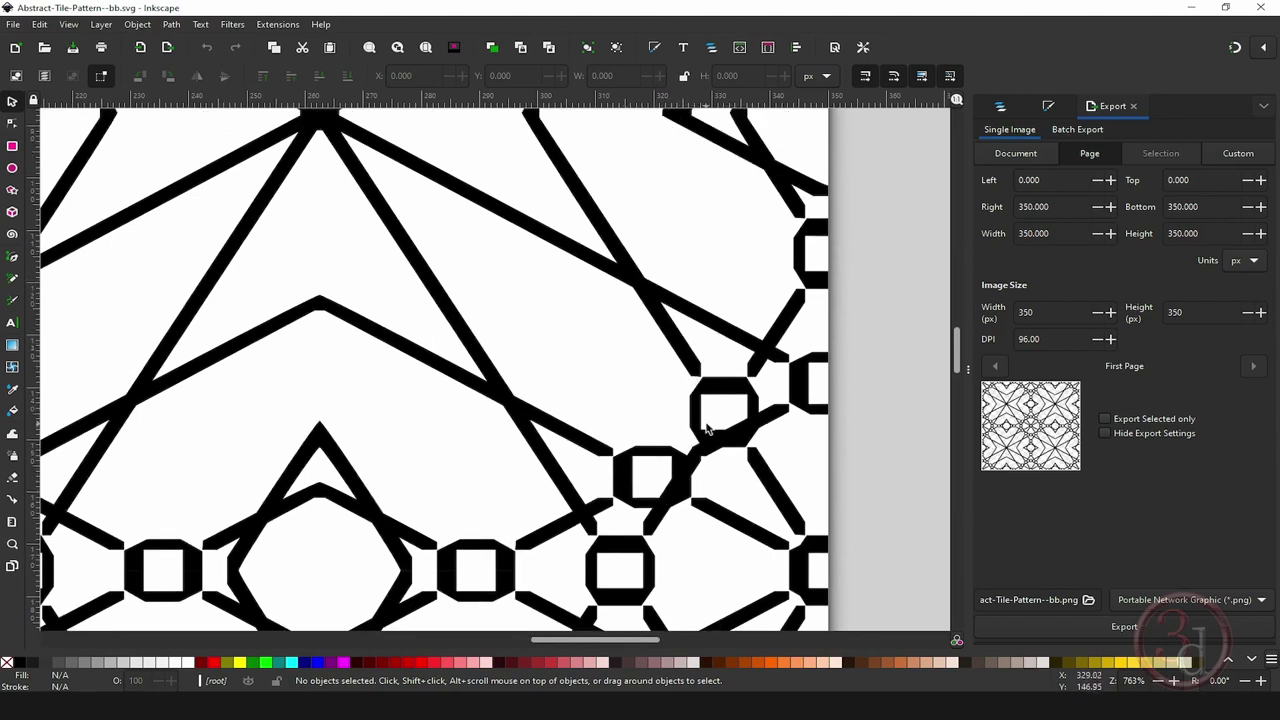
# Compare the overlapping bars and small octagons near the Inkscape drawing's outer edge with the same area of the extruded mesh in Blender.
pyautogui.moveTo(706, 428); pyautogui.dragTo(685, 168, button='middle')
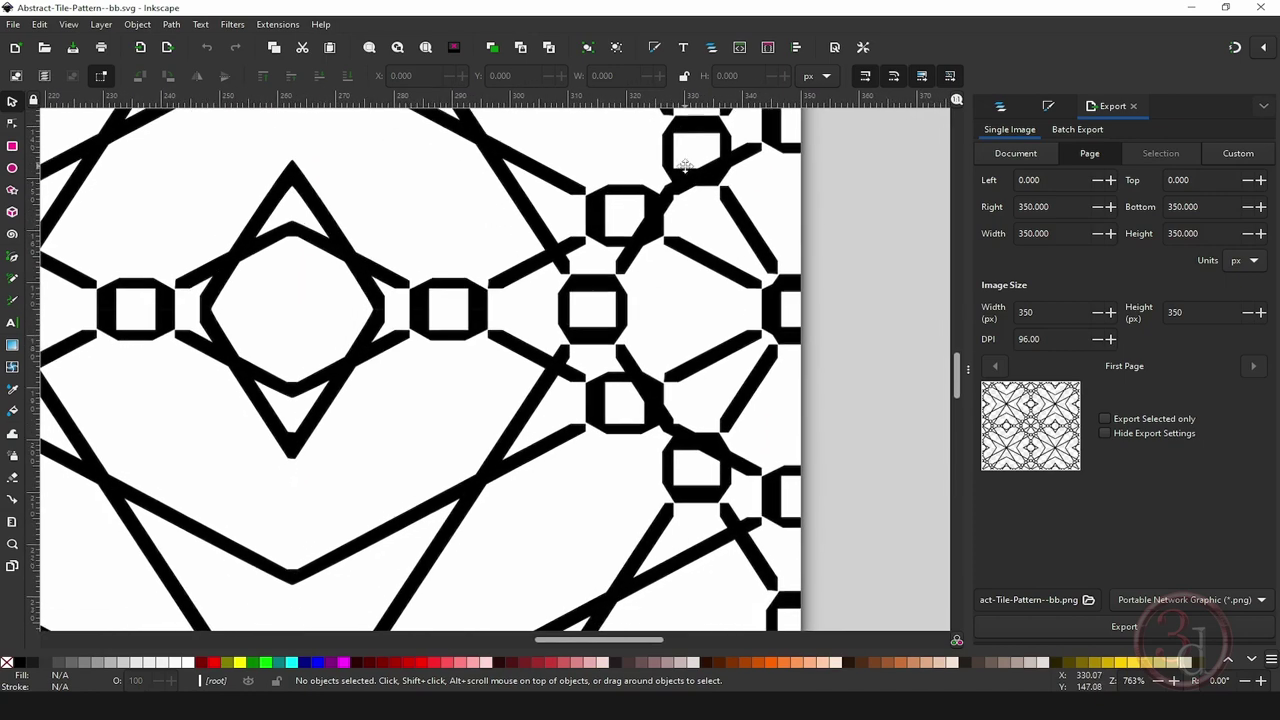
pyautogui.scroll(-3, 708, 343)
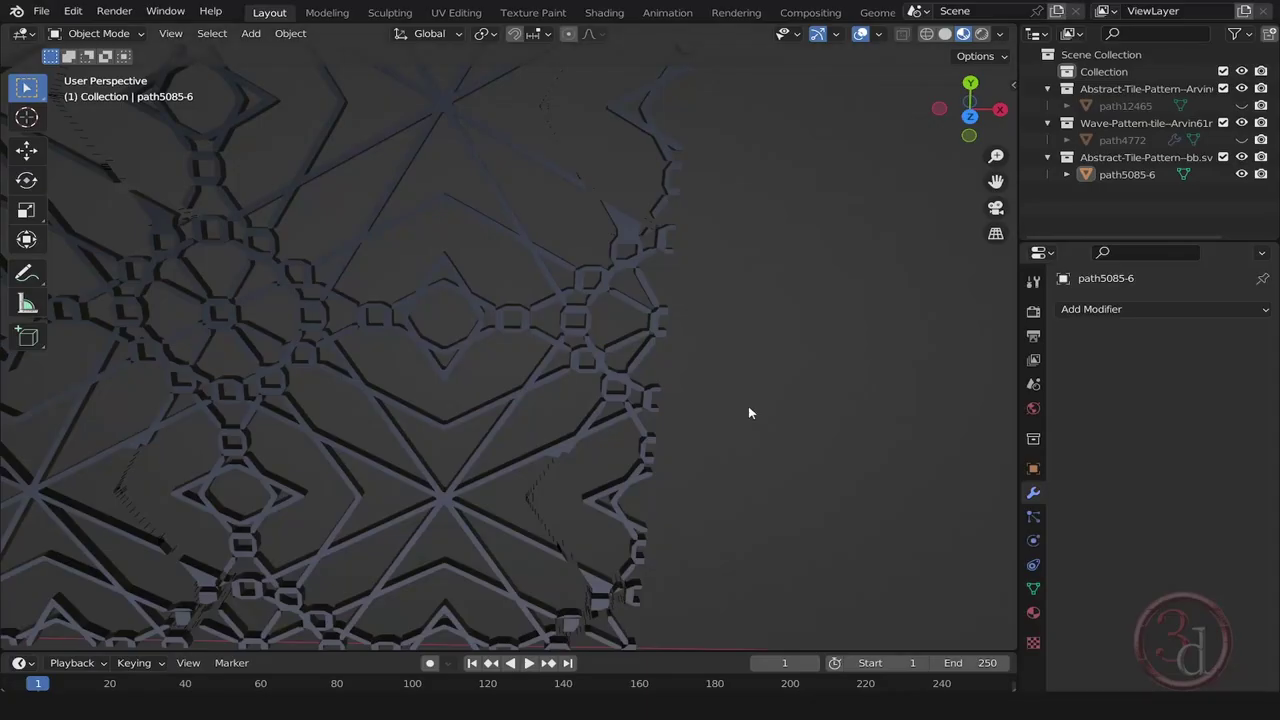
pyautogui.moveTo(624, 483); pyautogui.dragTo(614, 437, button='middle')
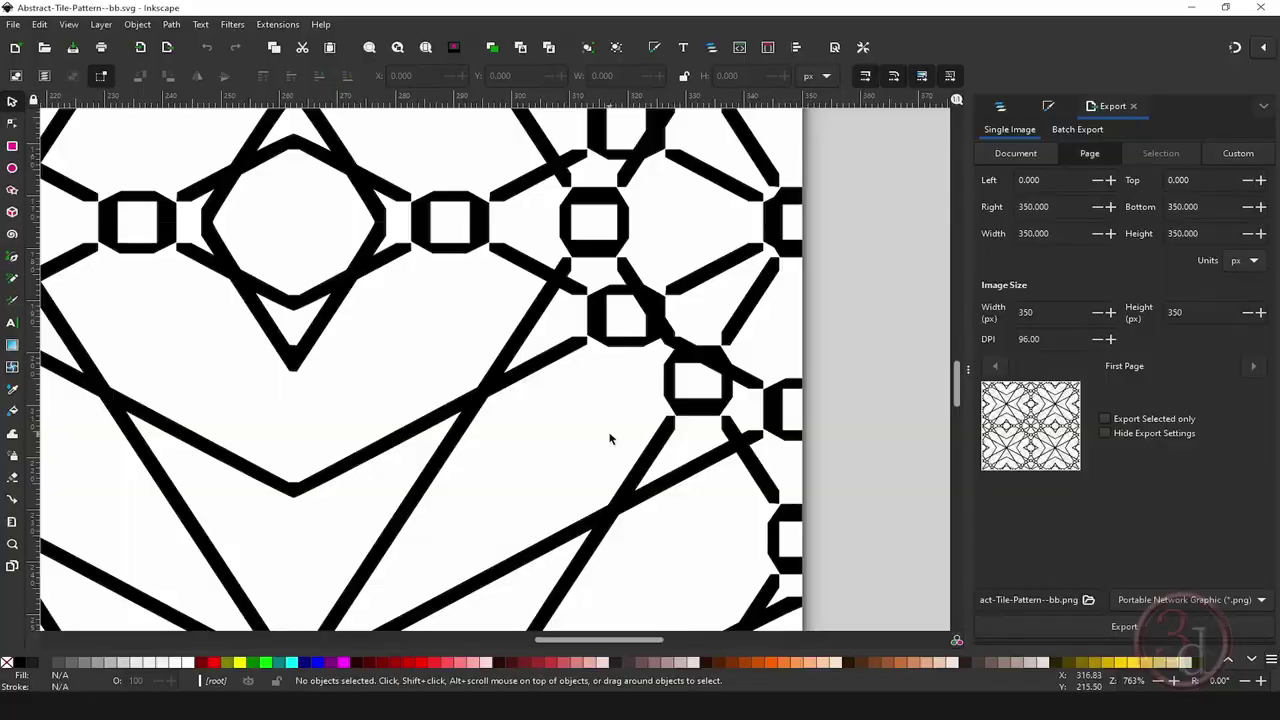
pyautogui.keyDown('ctrl'); pyautogui.scroll(-3, 610, 438); pyautogui.keyUp('ctrl')
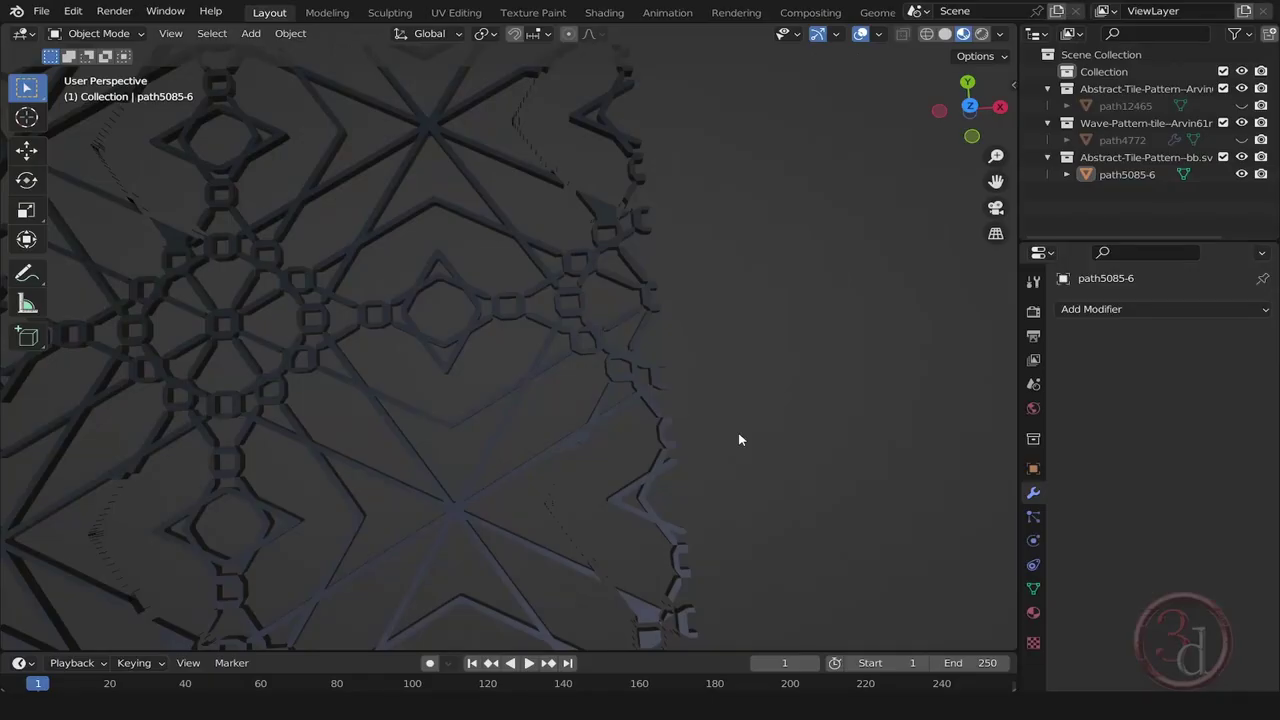
pyautogui.moveTo(740, 437); pyautogui.dragTo(553, 482, button='middle')
pyautogui.scroll(2, 567, 437)
pyautogui.scroll(2, 568, 441)
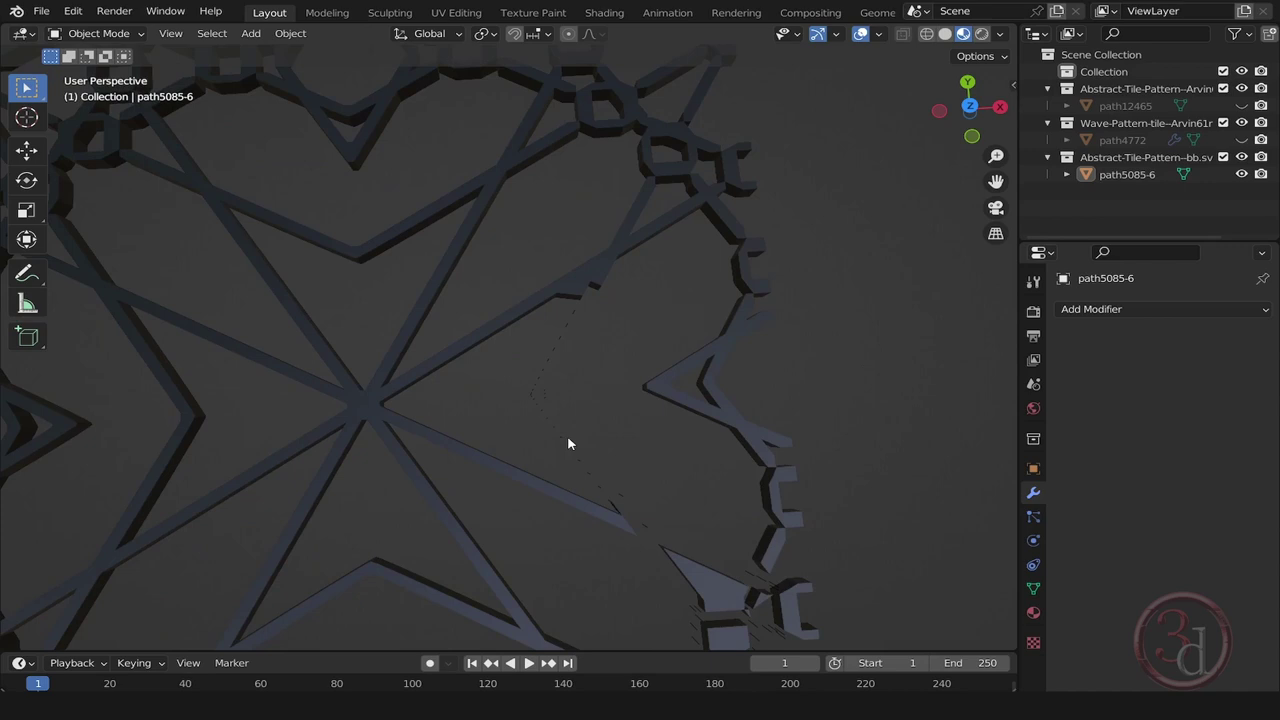
# Highlight the tile pattern mesh to examine its stray edges and broken joints near the outer border, and clear the selection.
pyautogui.click(441, 446)
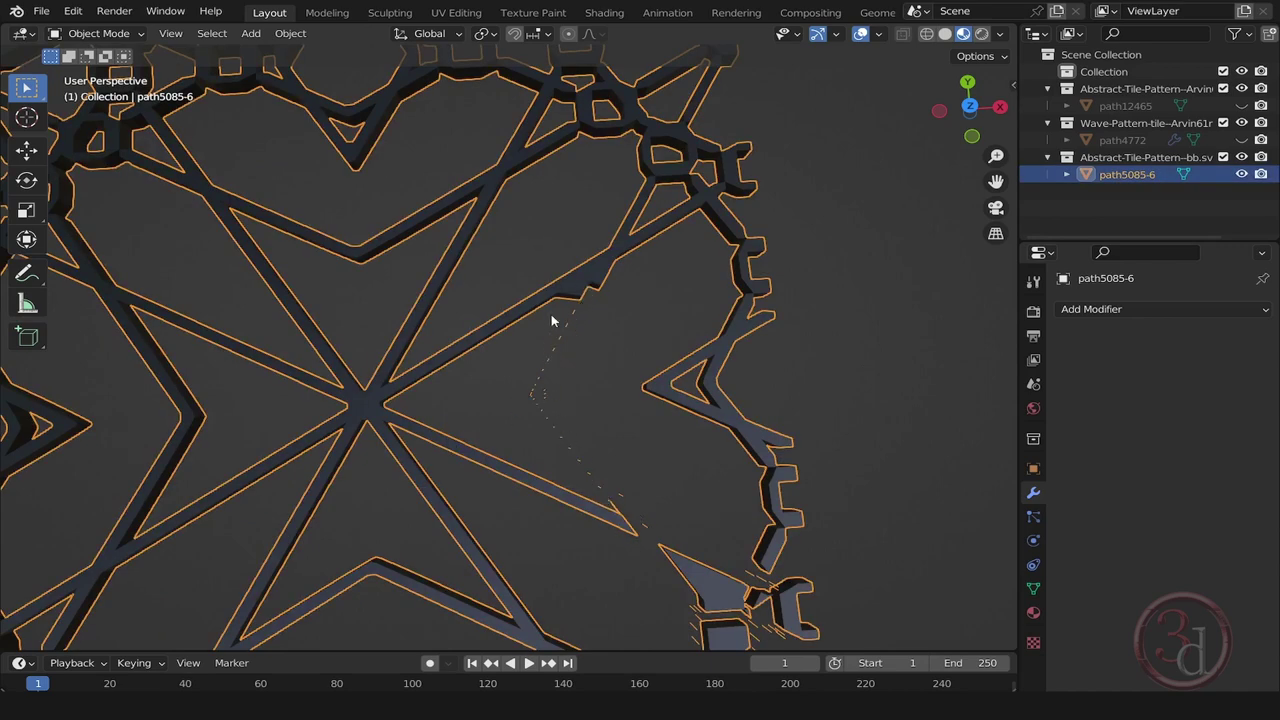
pyautogui.moveTo(565, 392)
pyautogui.mouseDown(button='middle')
pyautogui.moveTo(630, 330)
pyautogui.moveTo(723, 289)
pyautogui.moveTo(694, 314)
pyautogui.moveTo(585, 332)
pyautogui.moveTo(514, 383)
pyautogui.moveTo(471, 337)
pyautogui.mouseUp(button='middle')
pyautogui.scroll(6, 525, 337)
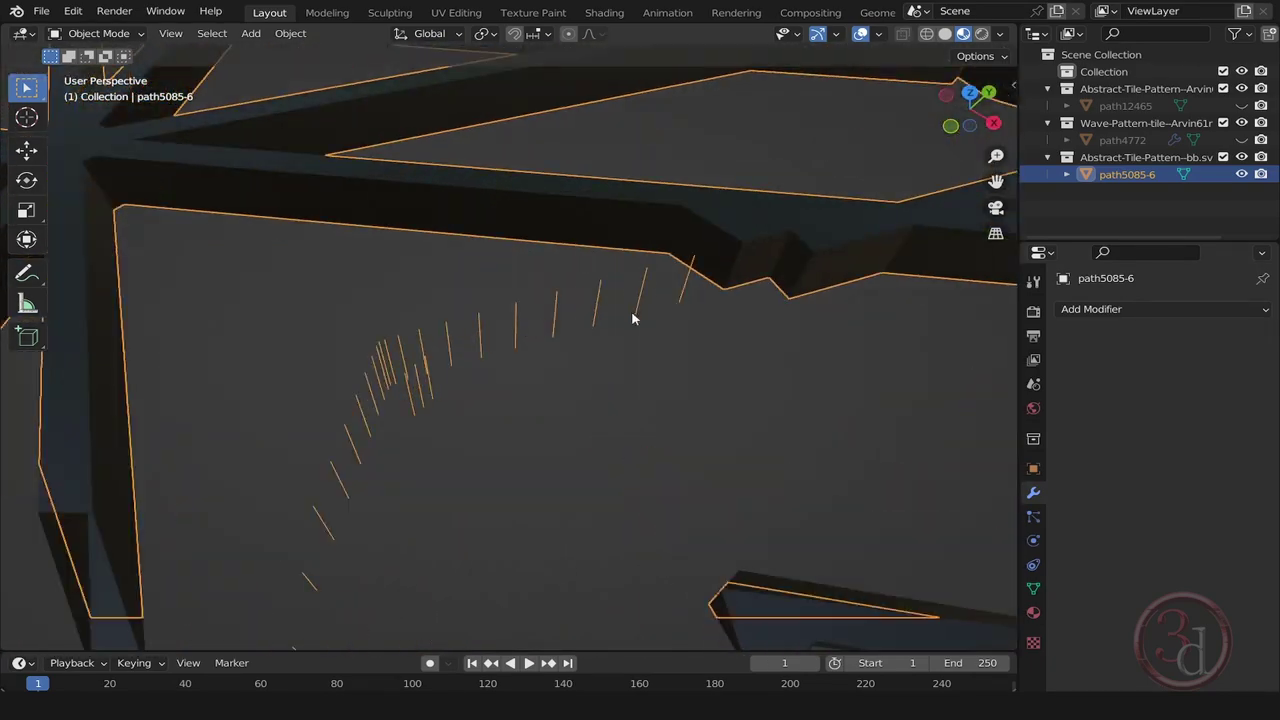
pyautogui.scroll(-6, 450, 446)
pyautogui.moveTo(586, 414); pyautogui.dragTo(666, 449, button='middle')
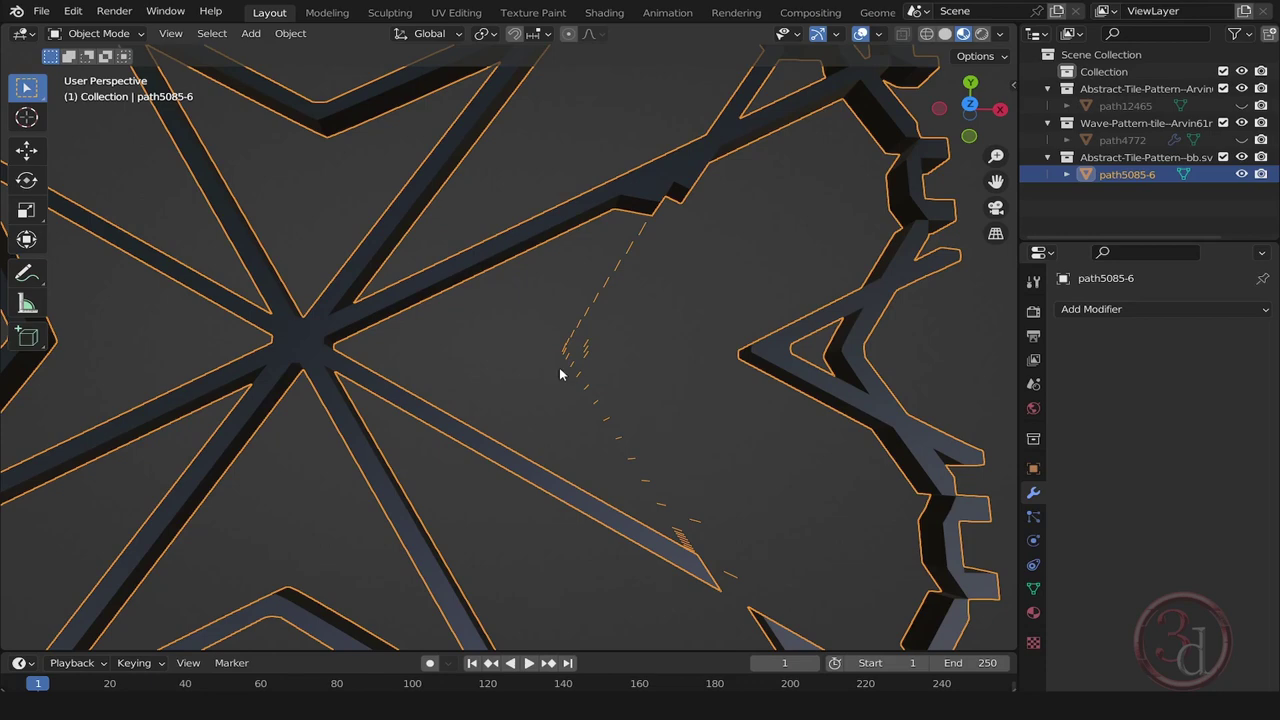
pyautogui.scroll(-5, 614, 375)
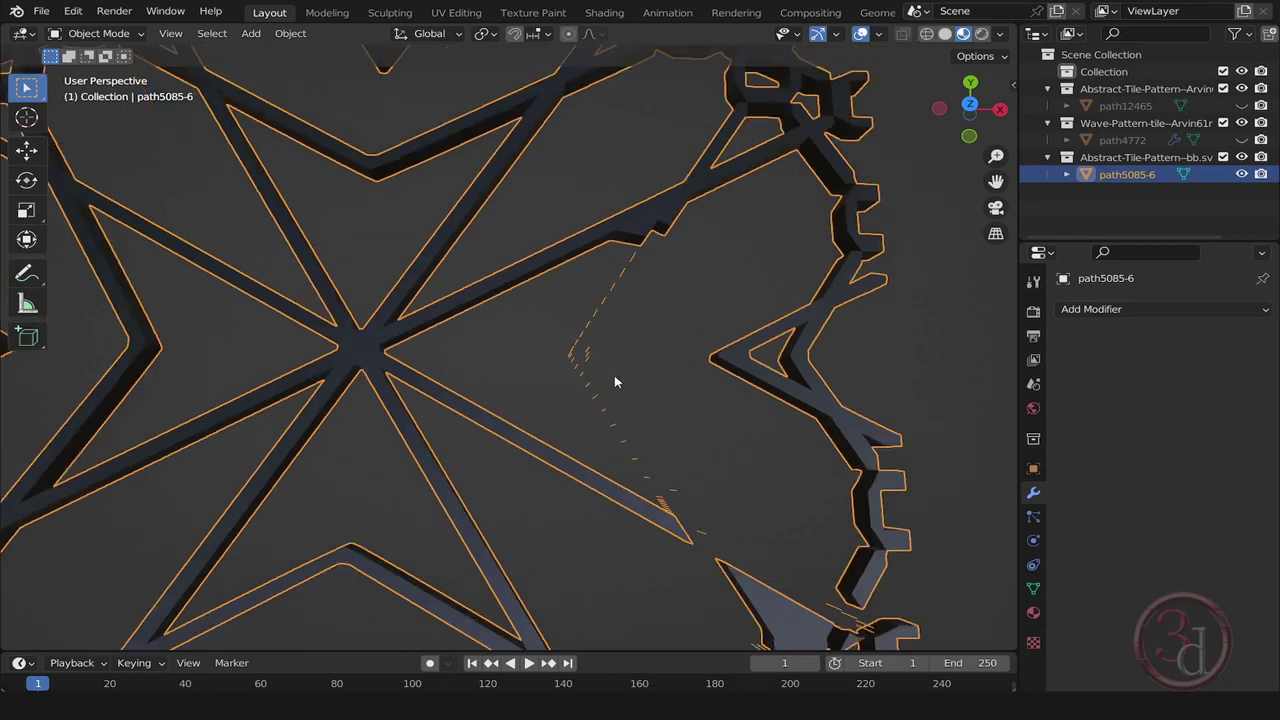
pyautogui.scroll(2, 631, 477)
pyautogui.keyDown('shift'); pyautogui.moveTo(631, 477); pyautogui.dragTo(626, 571, button='middle'); pyautogui.keyUp('shift')
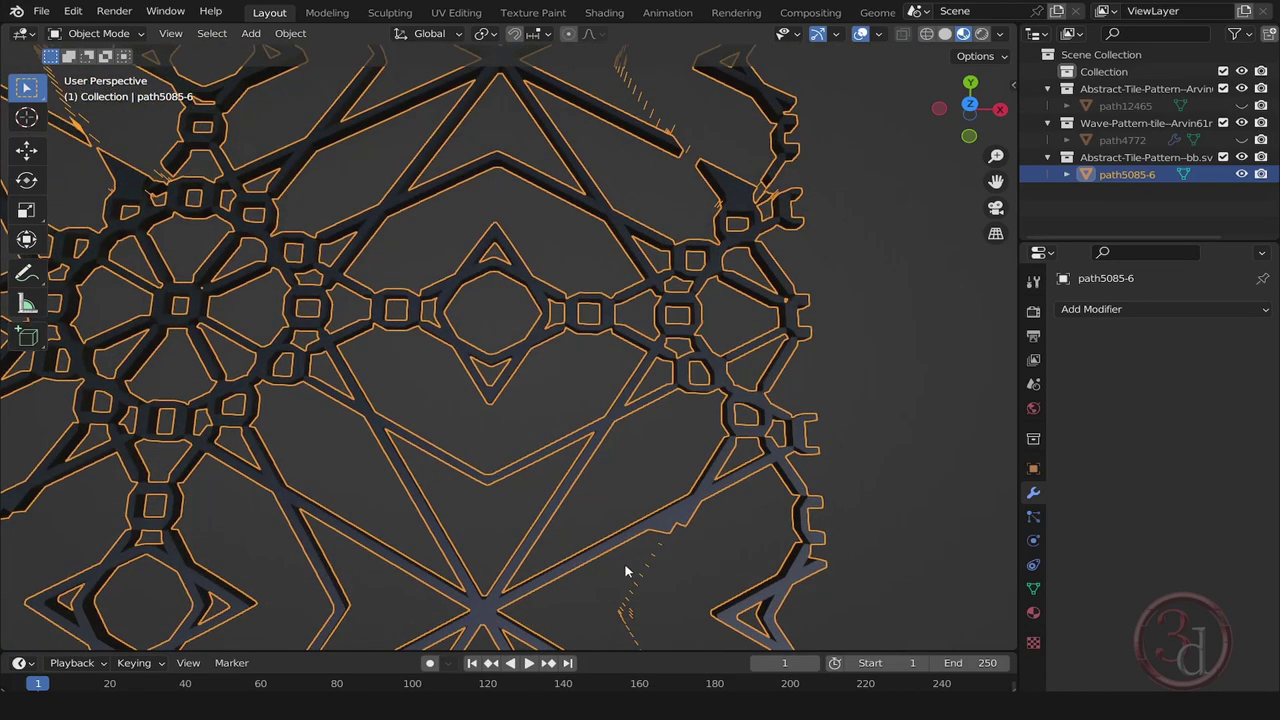
pyautogui.keyDown('shift'); pyautogui.moveTo(700, 380); pyautogui.dragTo(740, 495, button='middle'); pyautogui.keyUp('shift')
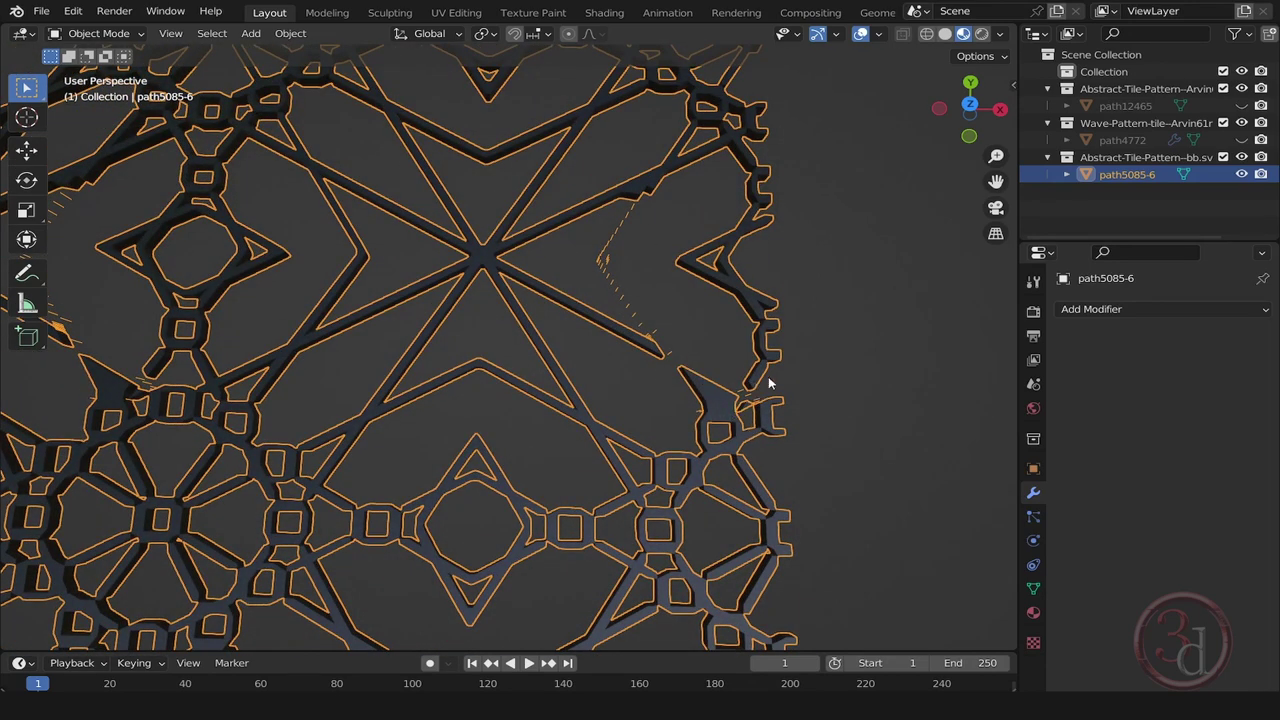
pyautogui.moveTo(545, 143)
pyautogui.keyDown('shift'); pyautogui.mouseDown(button='middle')
pyautogui.moveTo(600, 369)
pyautogui.moveTo(642, 215)
pyautogui.moveTo(569, 144)
pyautogui.mouseUp(button='middle'); pyautogui.keyUp('shift')
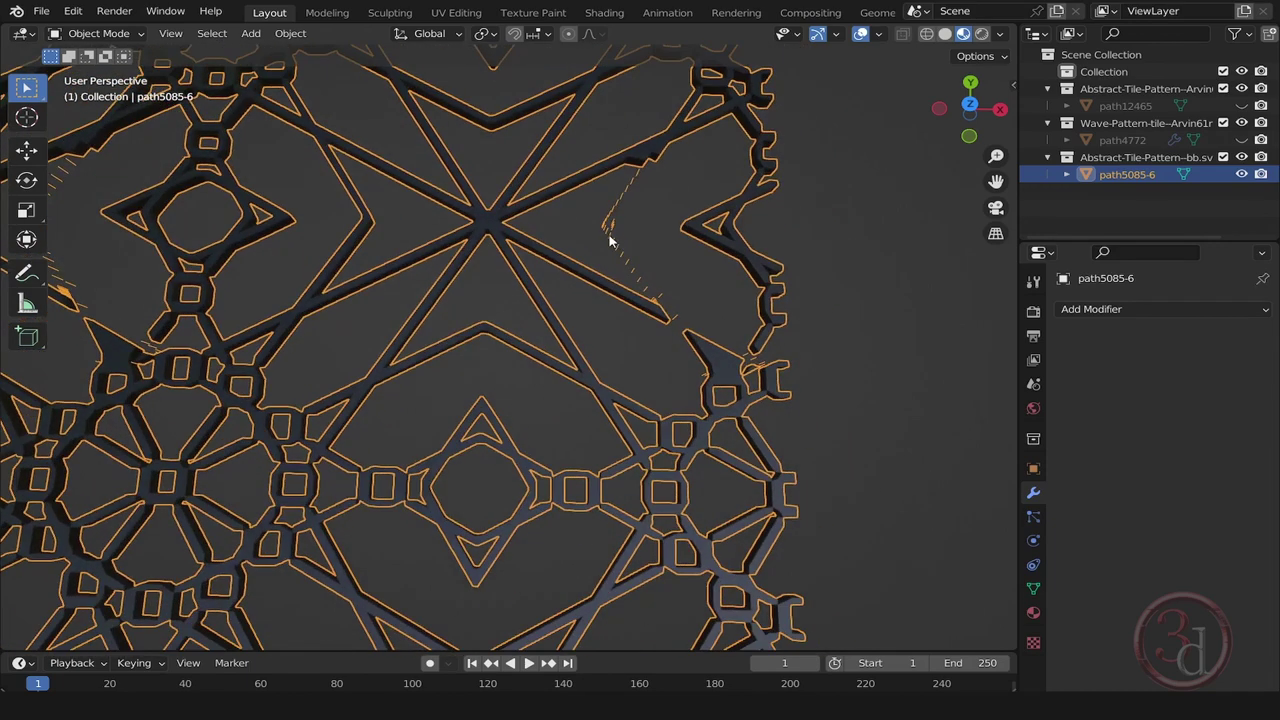
pyautogui.click(915, 276)
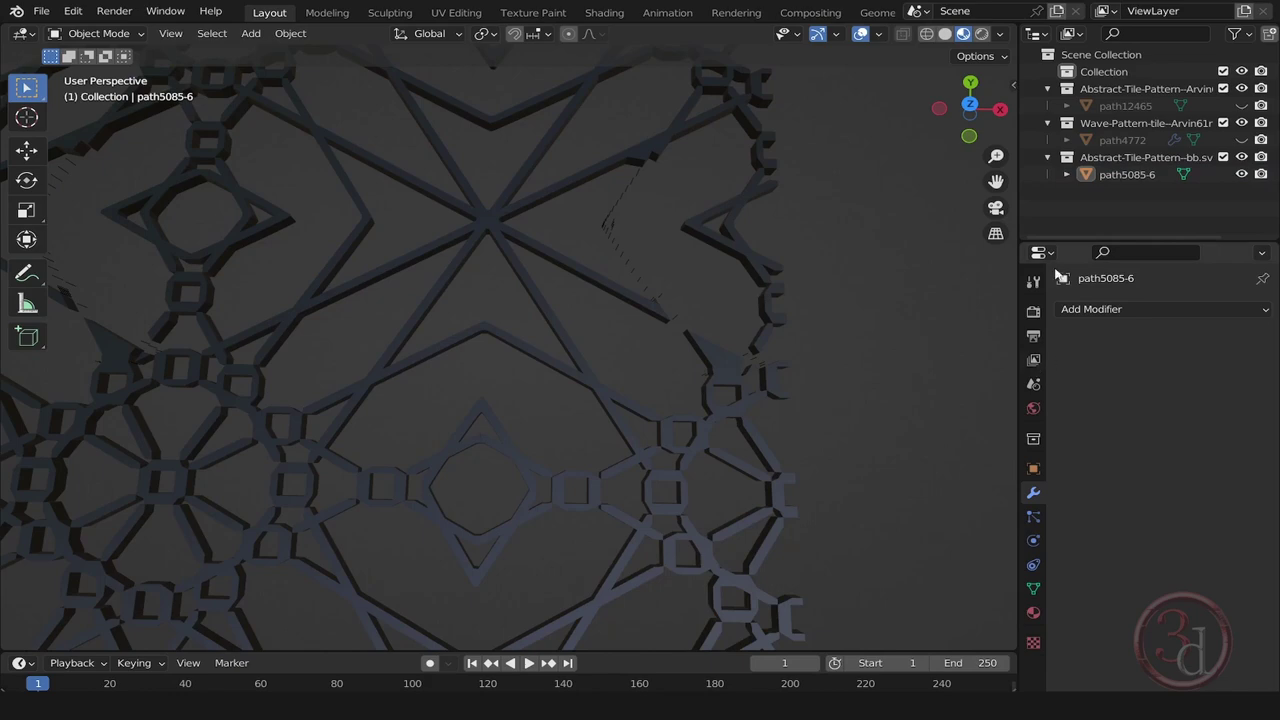
# Unhide the stepped tile mesh path12465 and the wave mesh path4772 alongside the current pattern.
pyautogui.click(1241, 106)
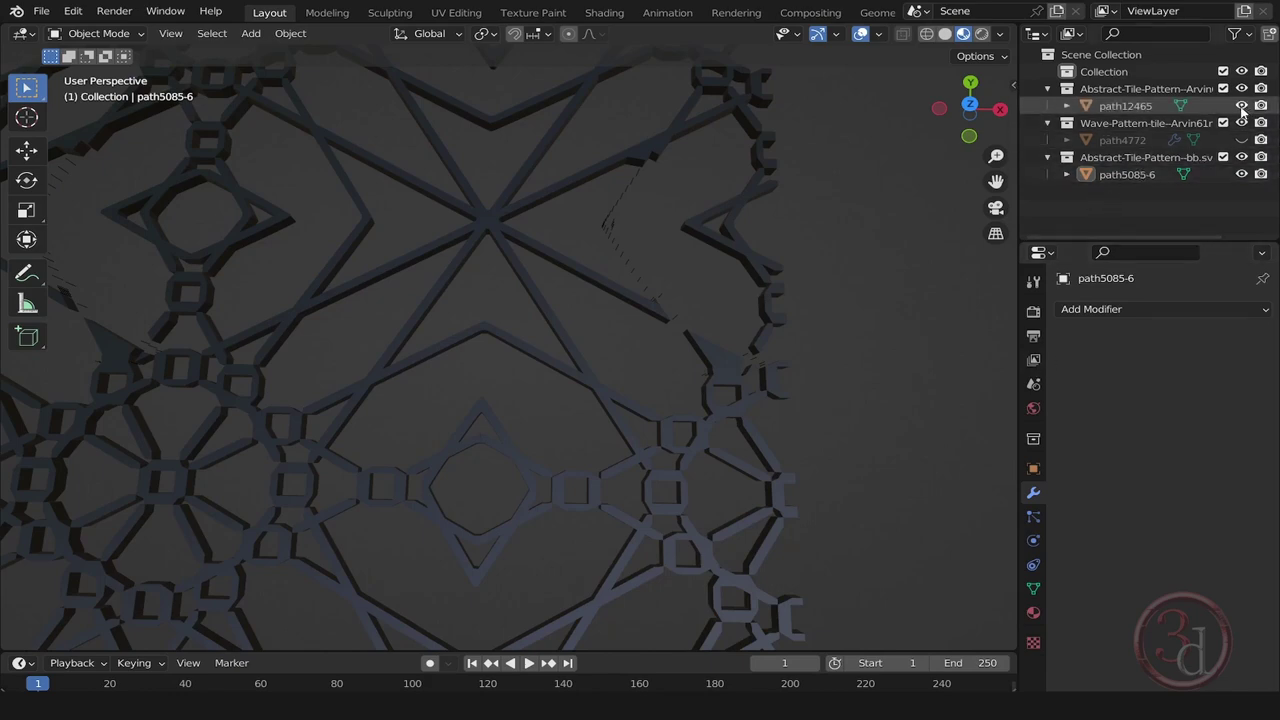
pyautogui.click(1241, 140)
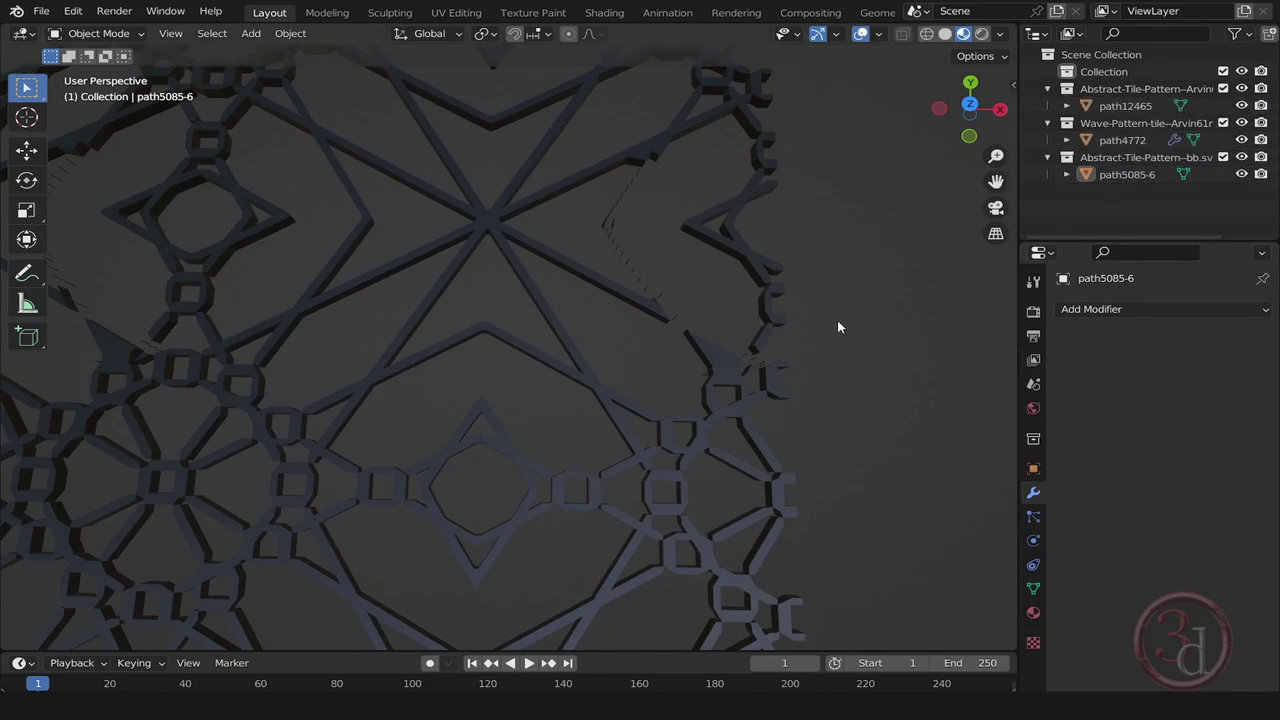
pyautogui.scroll(-6, 838, 327)
pyautogui.moveTo(829, 509); pyautogui.dragTo(873, 360, button='middle')
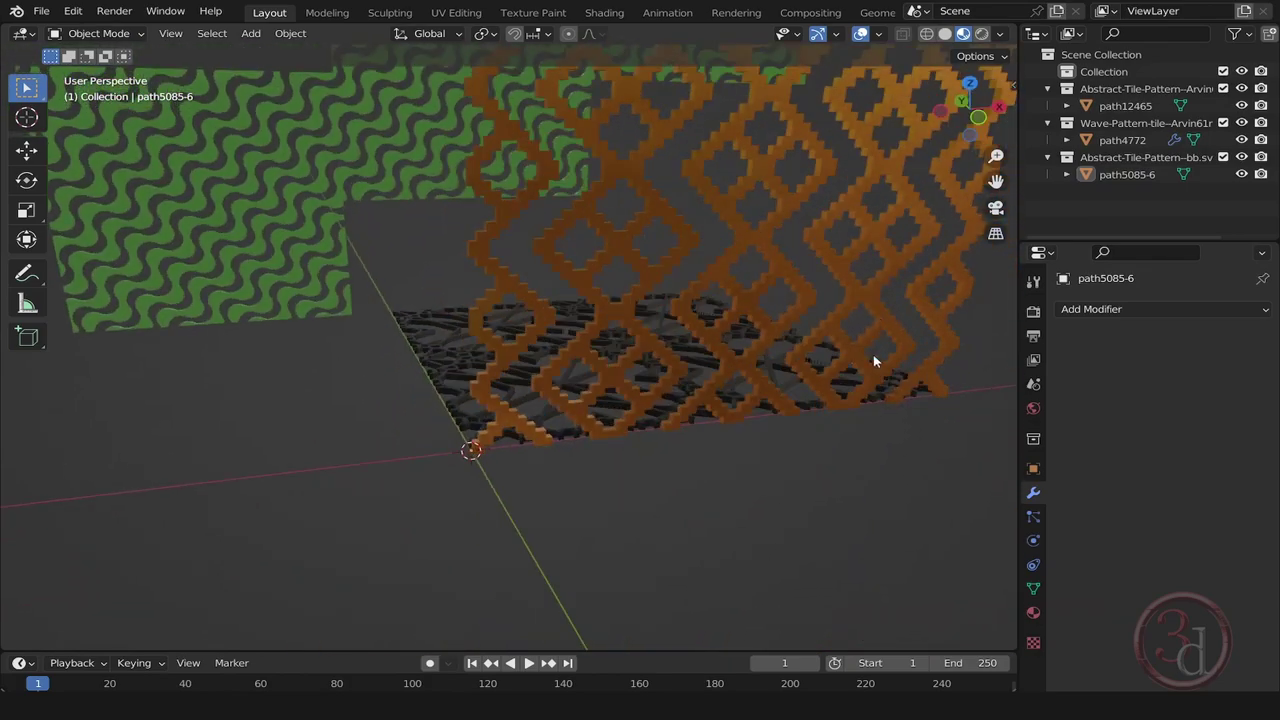
# Select the orange stepped tile mesh and examine its extruded geometry up close and as a whole.
pyautogui.scroll(8, 873, 354)
pyautogui.click(857, 250)
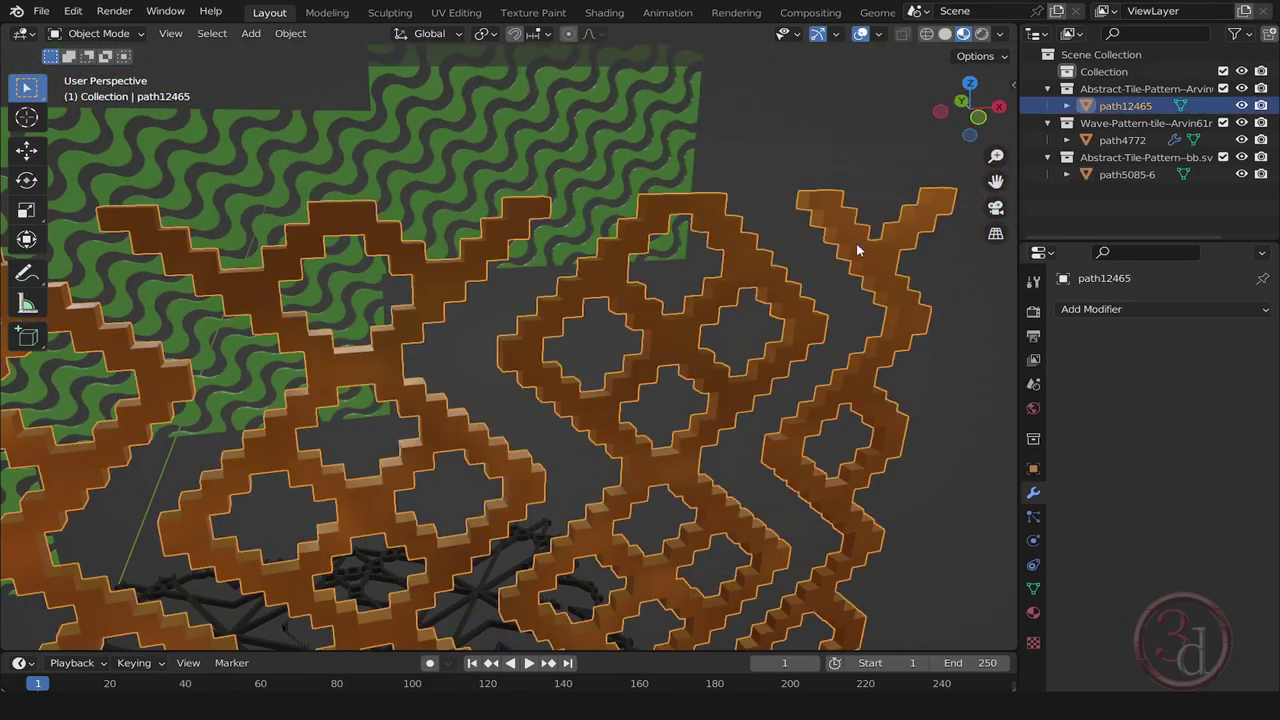
pyautogui.scroll(4, 736, 416)
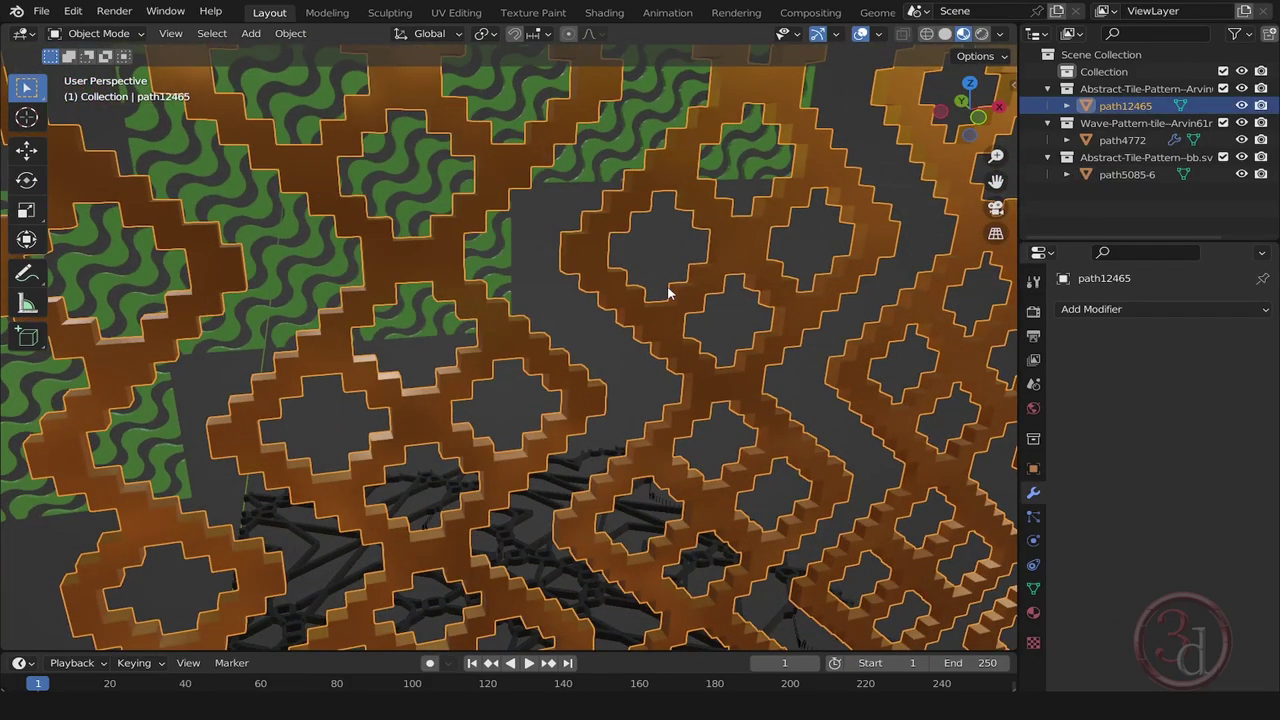
pyautogui.scroll(-4, 600, 294)
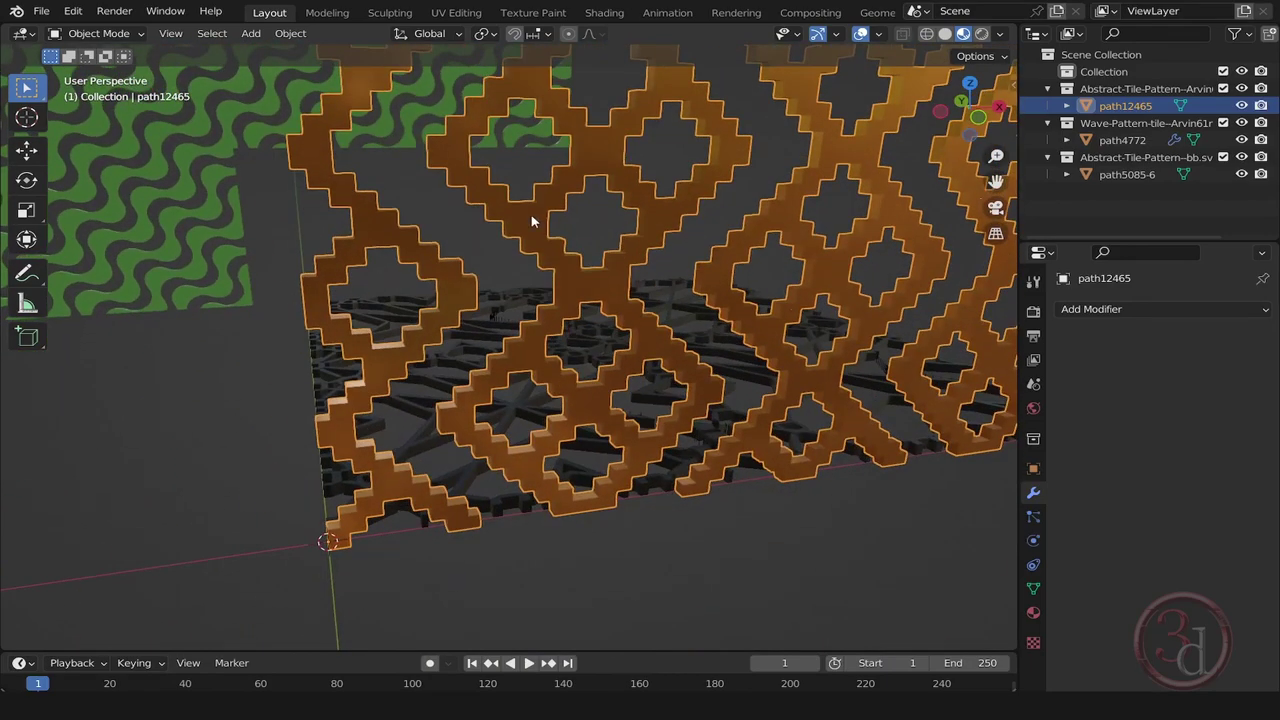
# Select the green wave mesh, examine its arrayed copies and extruded thickness from an angle, and clear the selection.
pyautogui.keyDown('shift'); pyautogui.moveTo(532, 221); pyautogui.dragTo(823, 186, button='middle'); pyautogui.keyUp('shift')
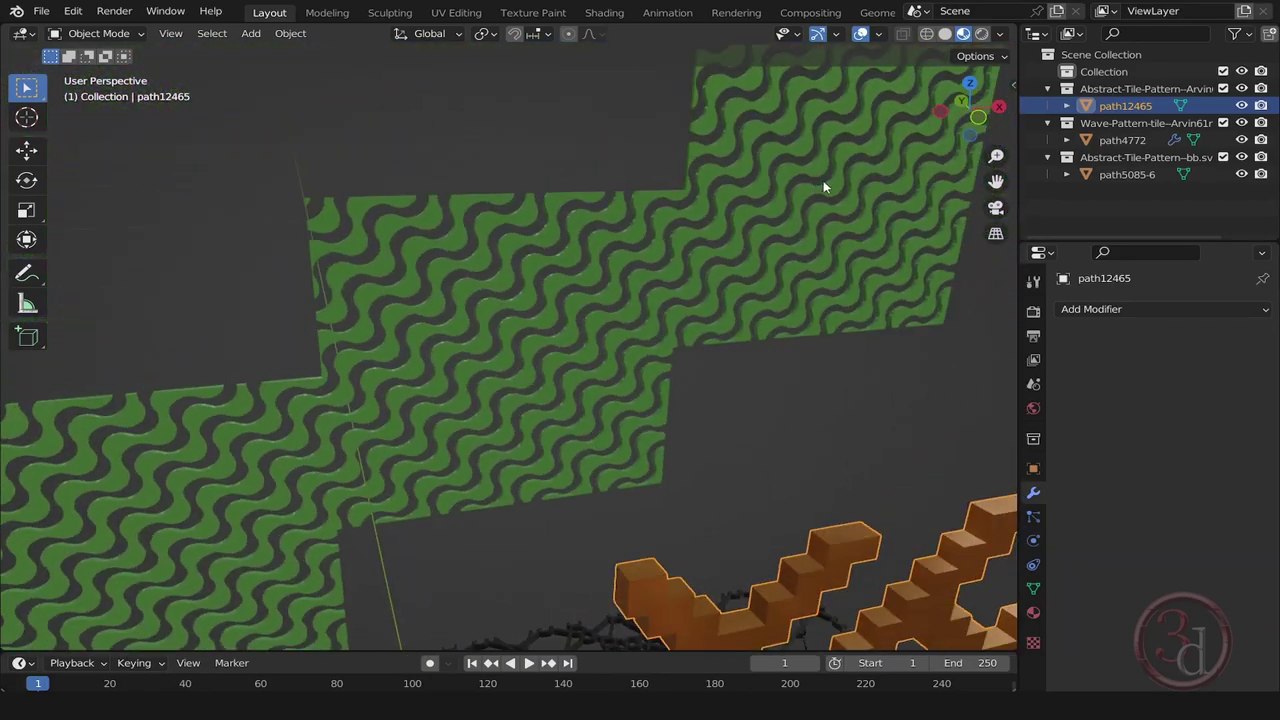
pyautogui.scroll(3, 823, 186)
pyautogui.click(810, 204)
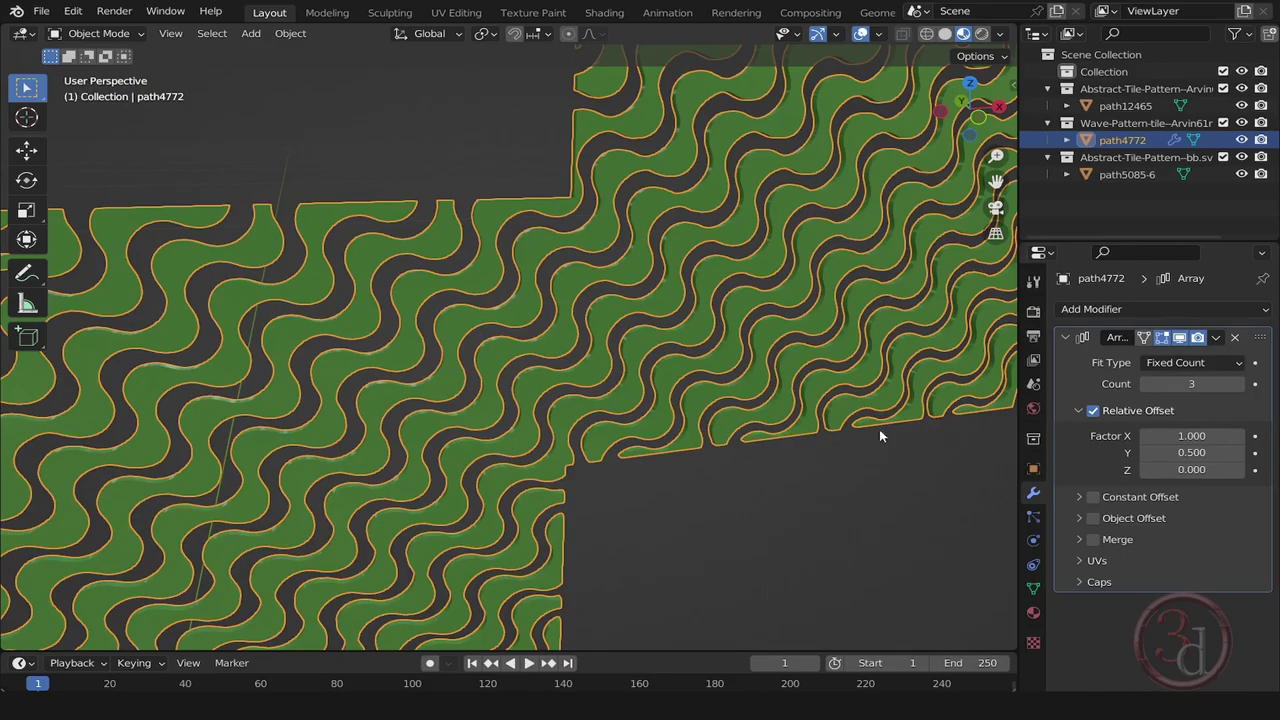
pyautogui.moveTo(879, 436); pyautogui.dragTo(986, 390, button='middle')
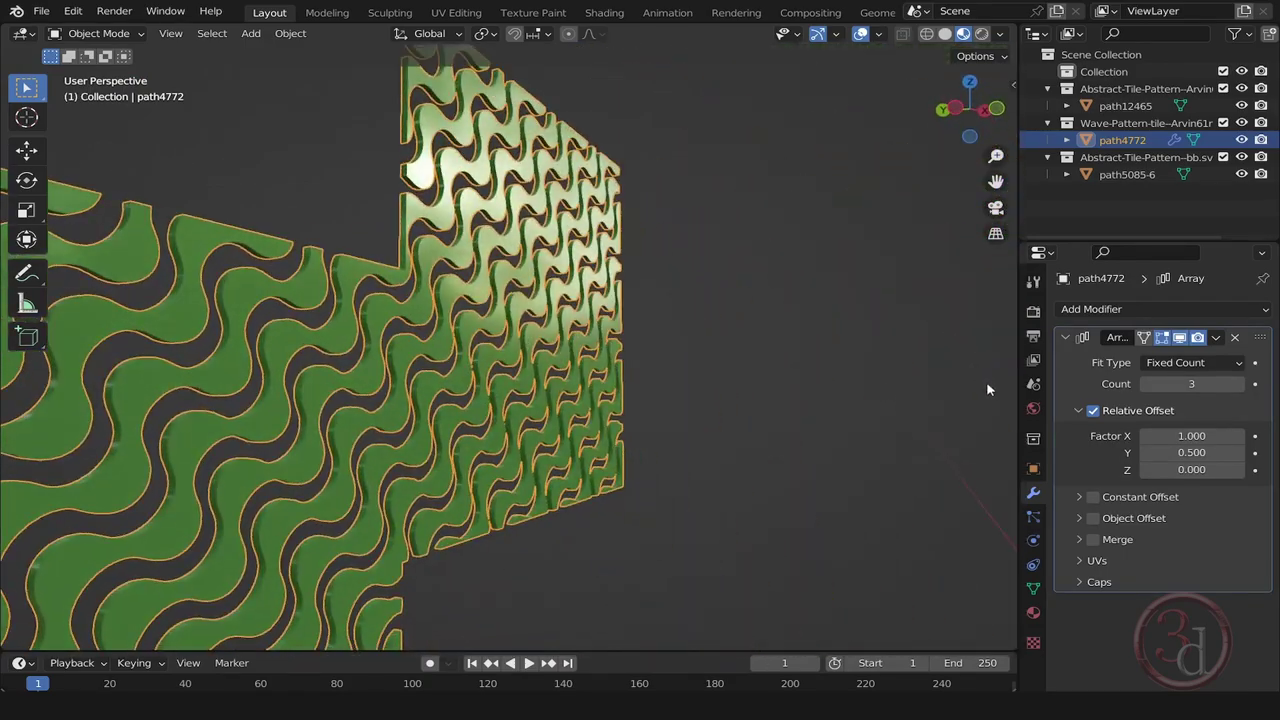
pyautogui.scroll(5, 737, 383)
pyautogui.click(842, 345)
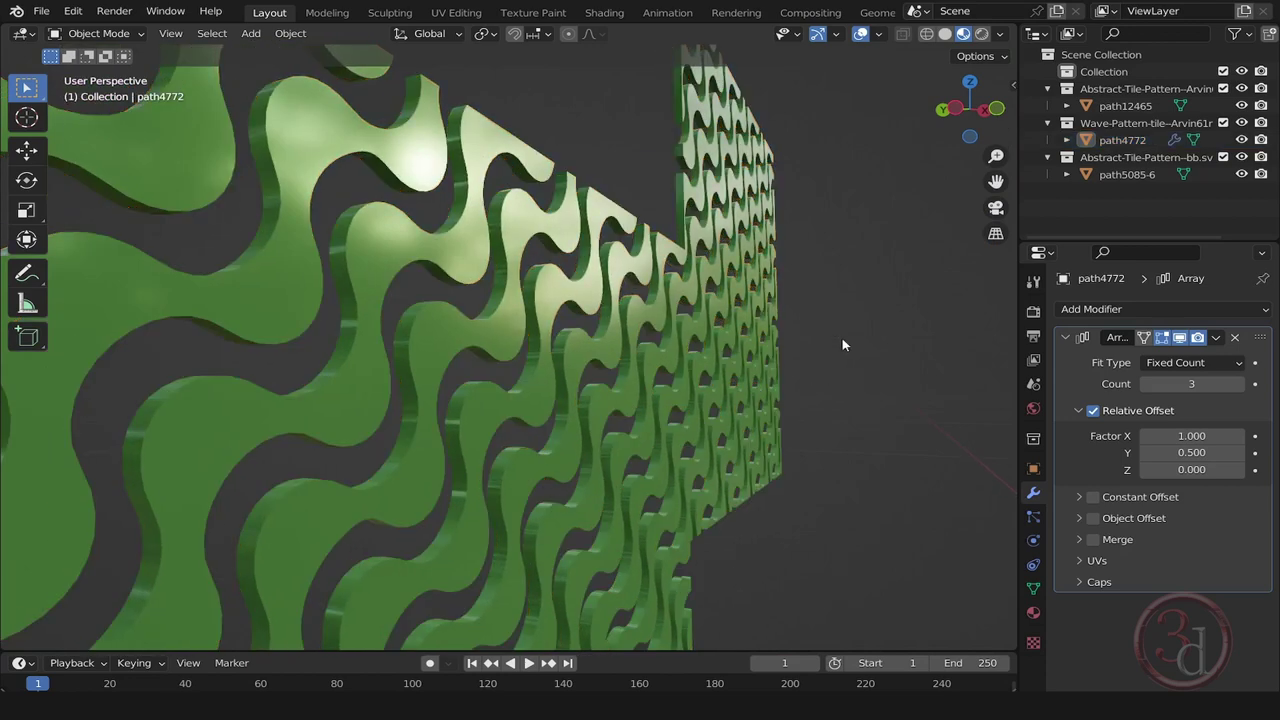